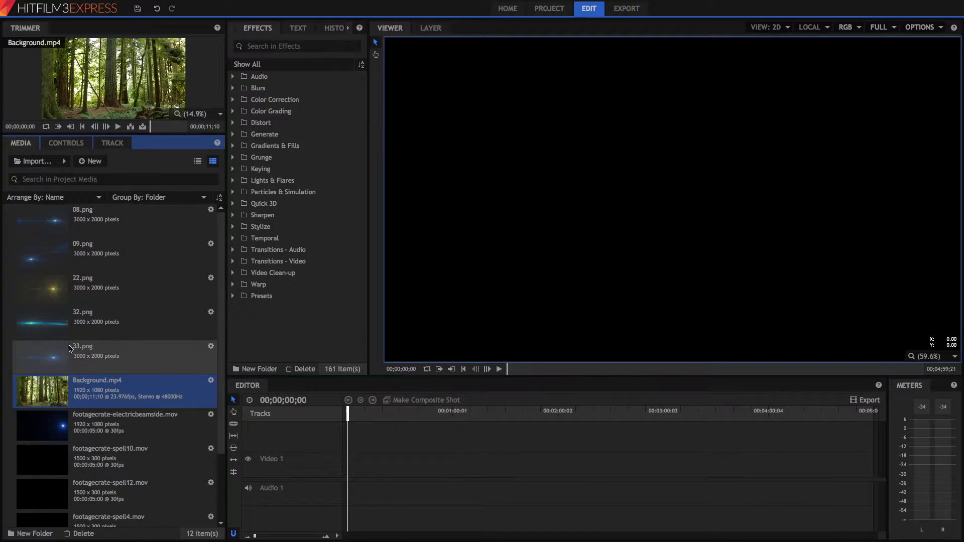
Put Background.mp4 on Video 1 and make it a composite shot.
left_click(118, 127)
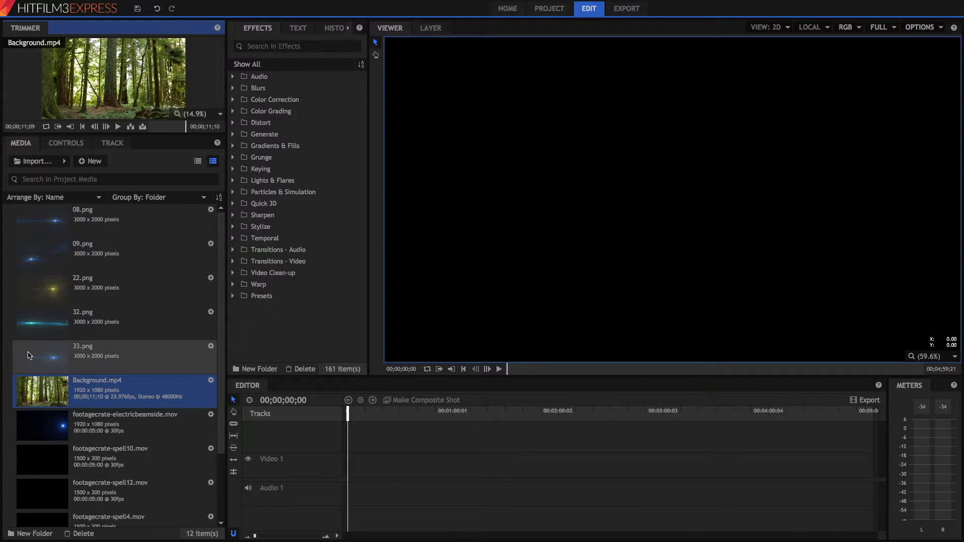
left_click_drag(43, 388, 351, 466)
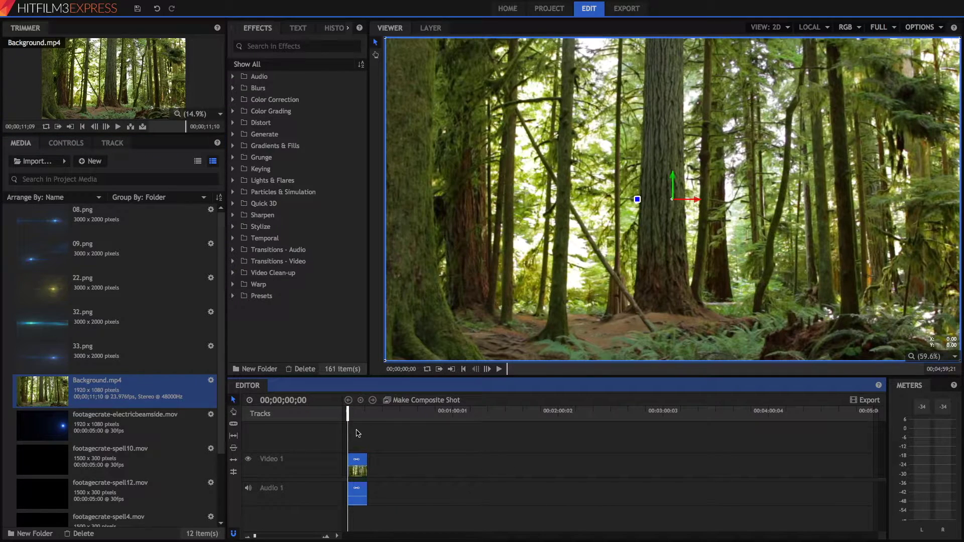
left_click_drag(354, 413, 360, 418)
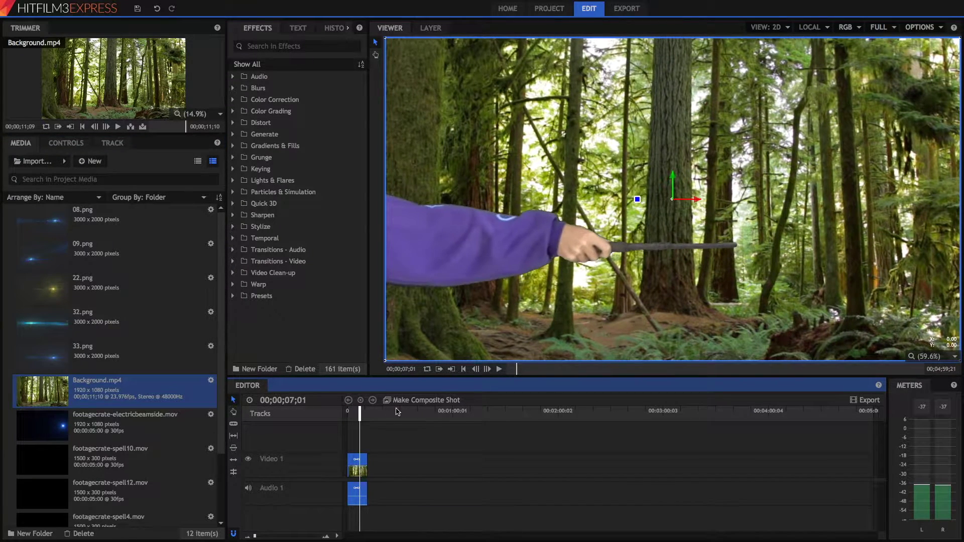
left_click(431, 400)
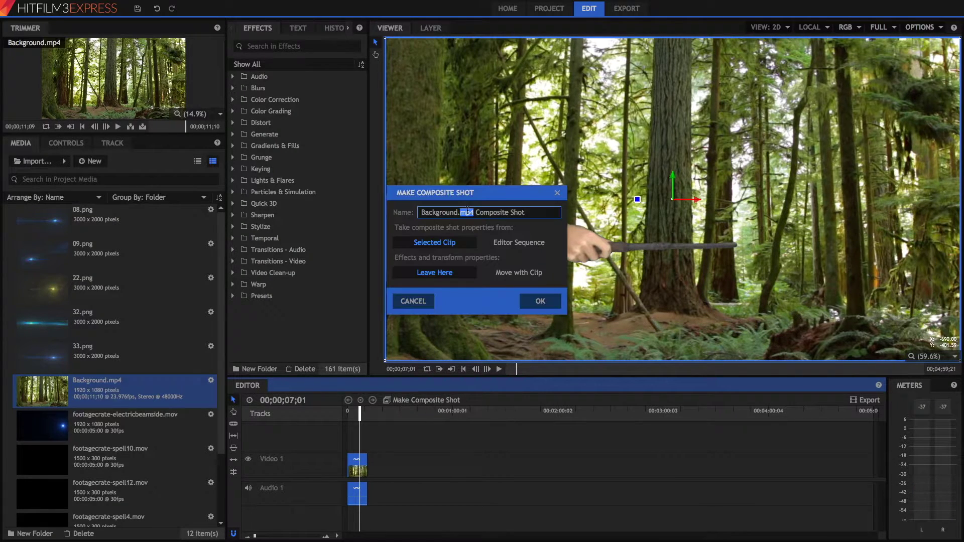
left_click(536, 301)
Play and scrub through the forest composite shot, then expand the Background.mp4 layer.
key("space")
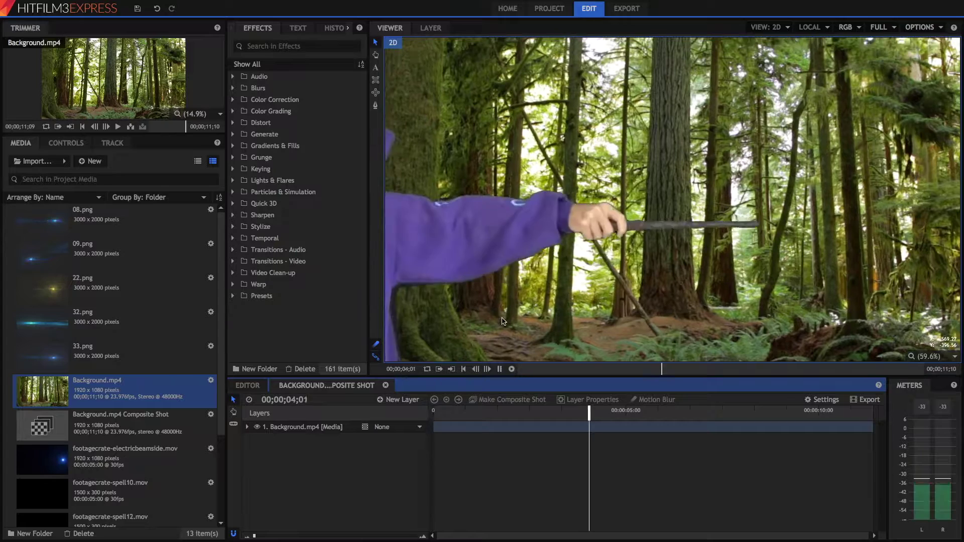
left_click(476, 414)
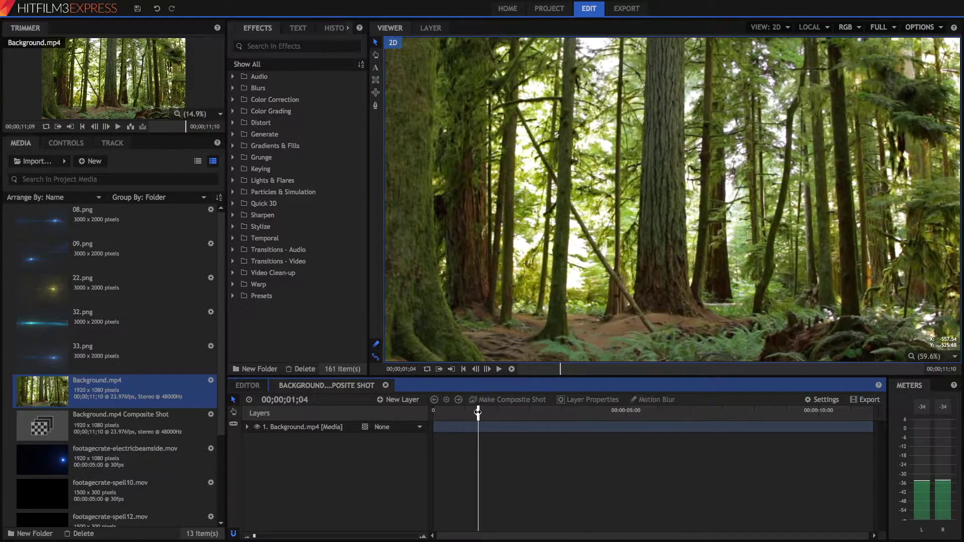
left_click_drag(477, 413, 541, 404)
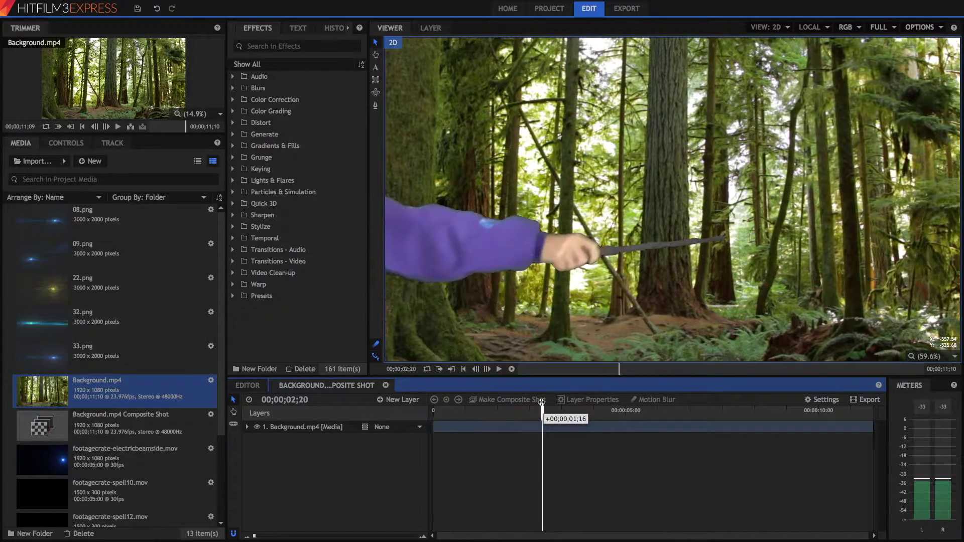
mouse_move(541, 404)
left_mouse_down()
mouse_move(648, 371)
mouse_move(758, 382)
left_mouse_up()
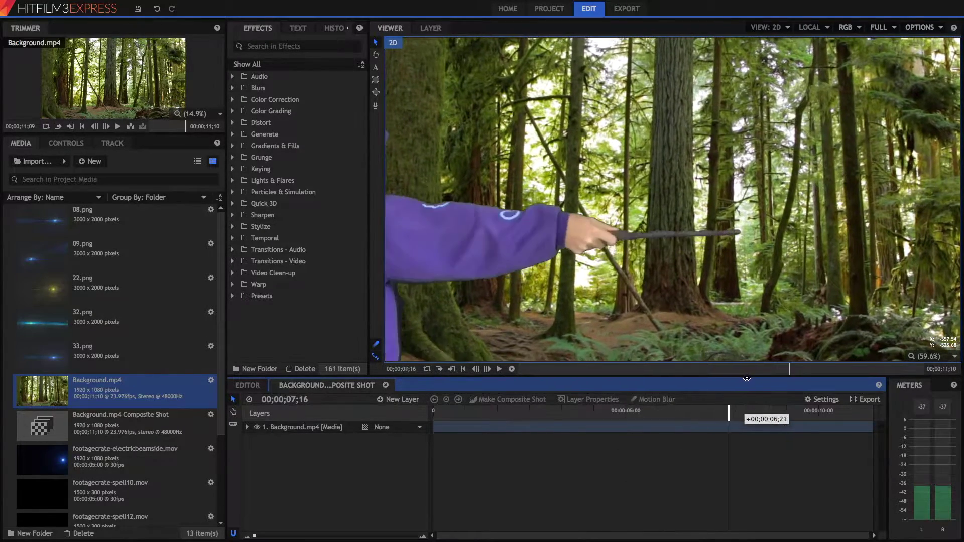
mouse_move(758, 383)
left_mouse_down()
mouse_move(798, 377)
mouse_move(470, 420)
left_mouse_up()
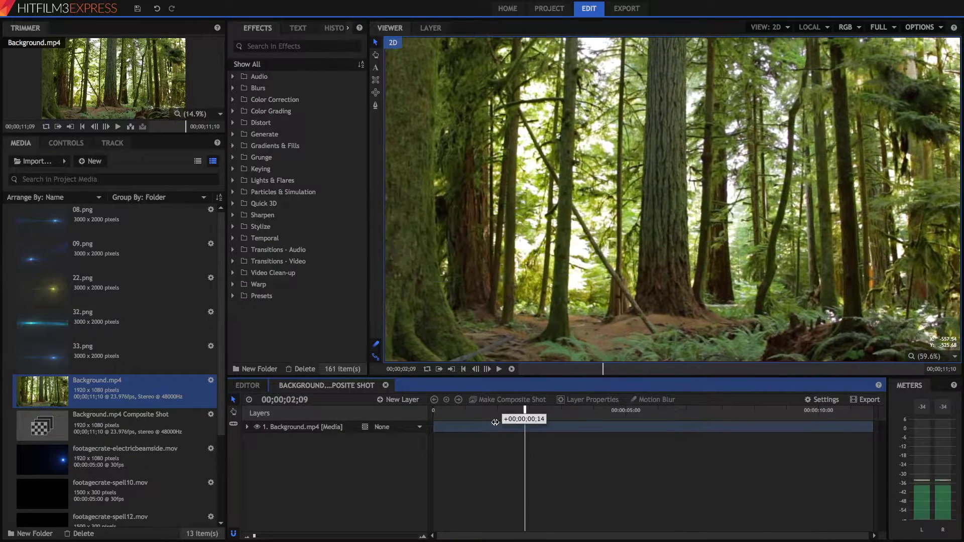
left_click_drag(469, 420, 543, 409)
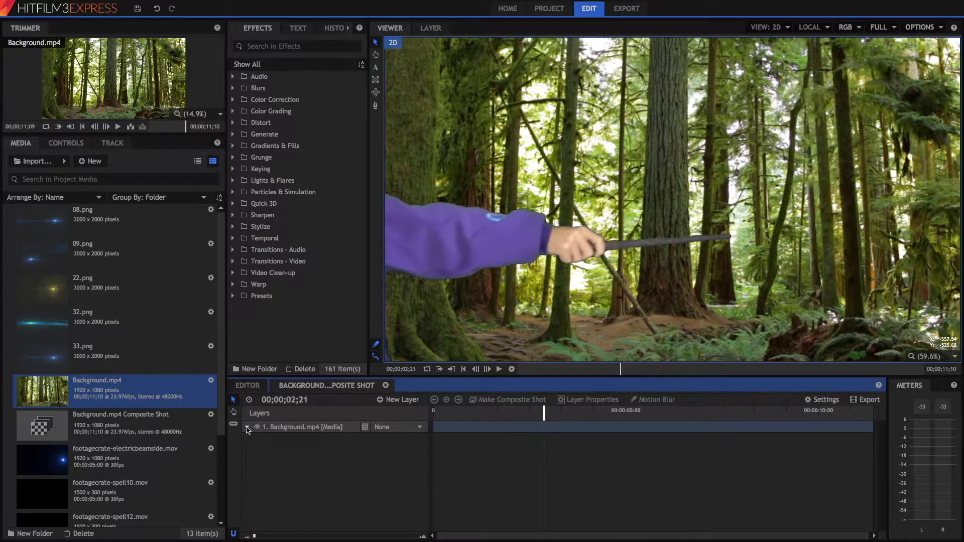
left_click(248, 428)
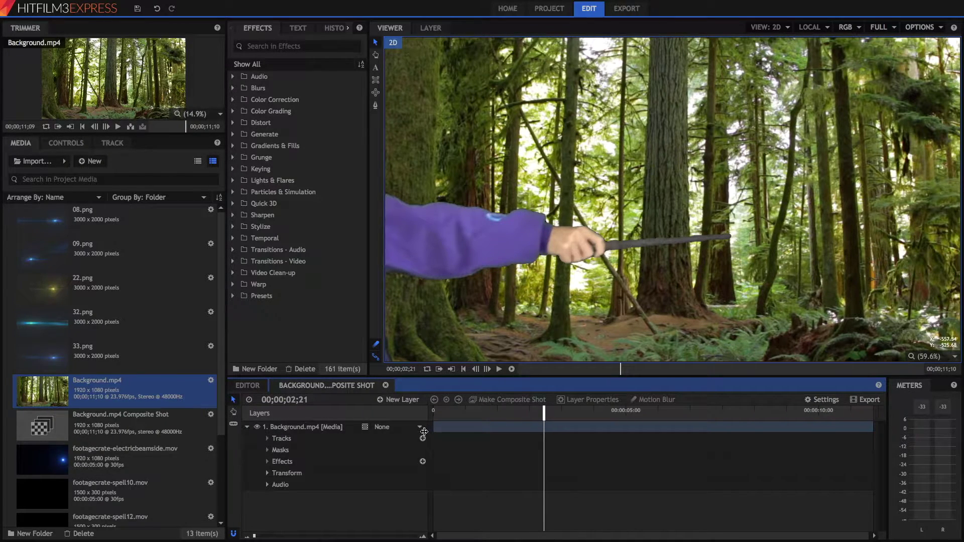
left_click_drag(433, 429, 433, 427)
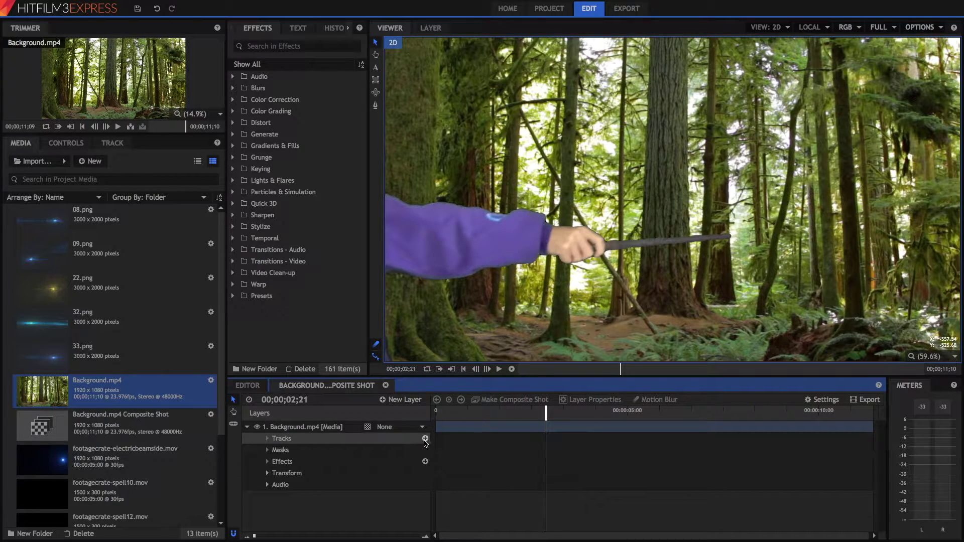
left_click(425, 439)
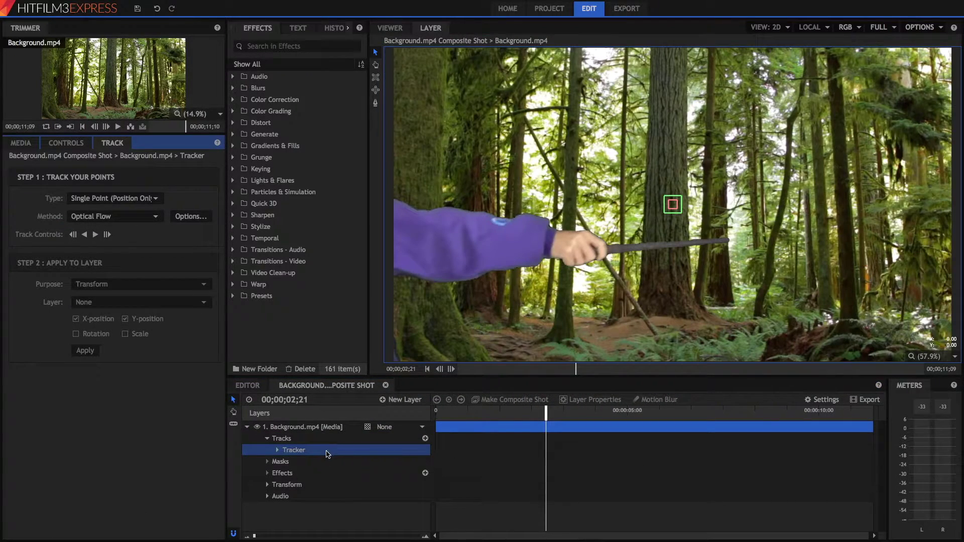
left_click(672, 205)
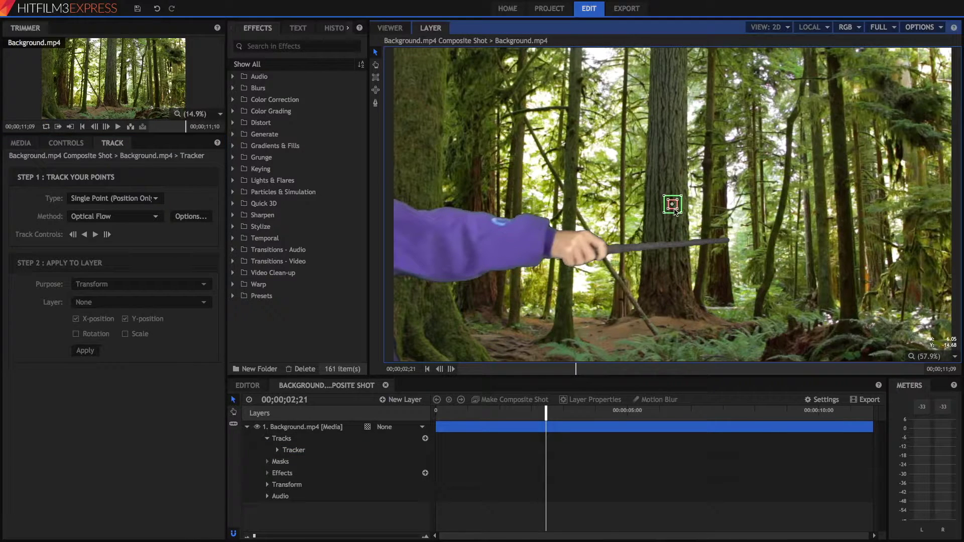
left_click_drag(672, 205, 734, 240)
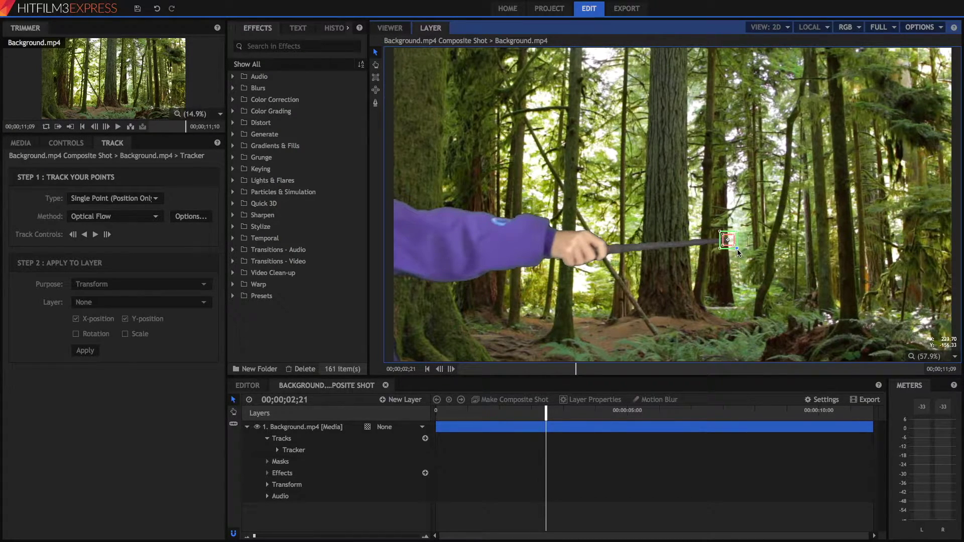
mouse_move(737, 250)
left_mouse_down()
mouse_move(749, 261)
mouse_move(742, 255)
left_mouse_up()
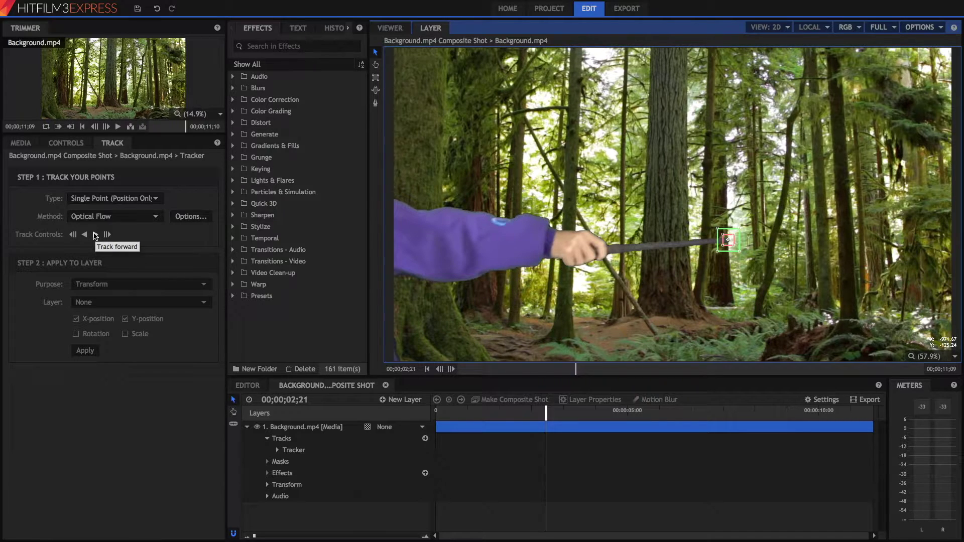
left_click(95, 235)
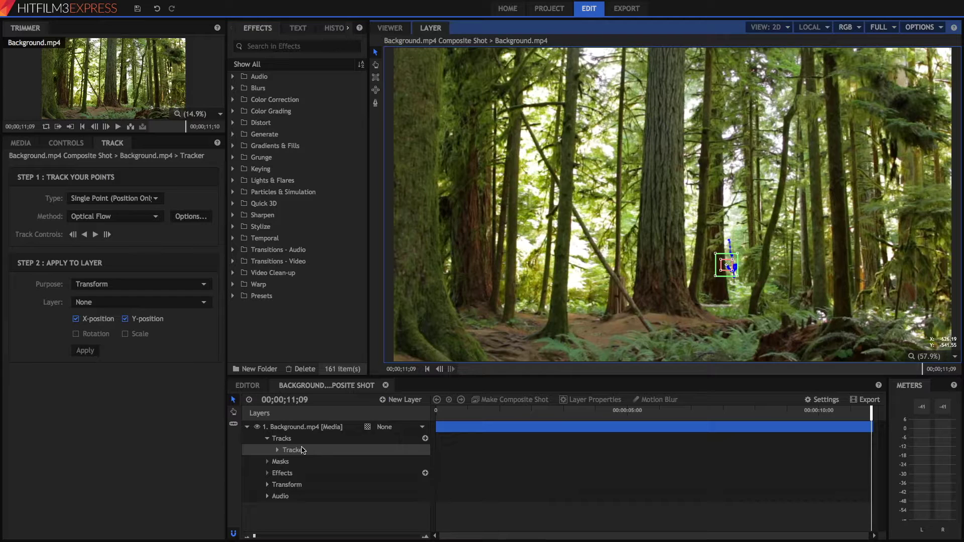
key("Delete")
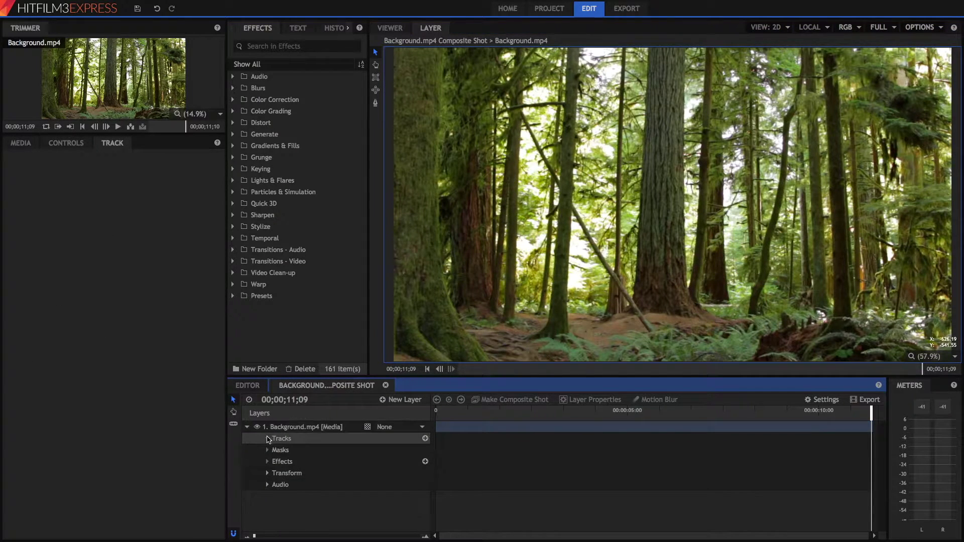
Add a new Point layer above Background.mp4 and view the full composite.
left_click(248, 427)
left_click(301, 427)
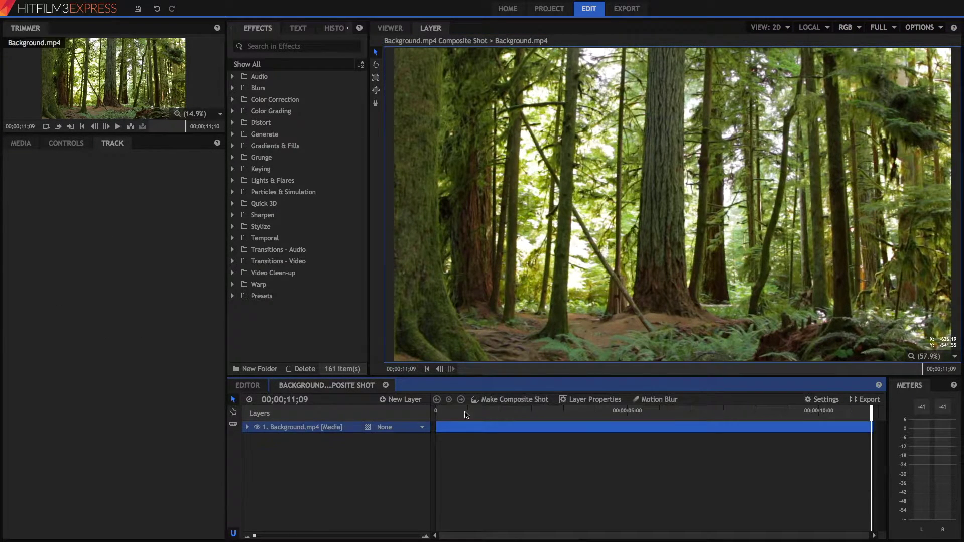
left_click_drag(473, 411, 546, 399)
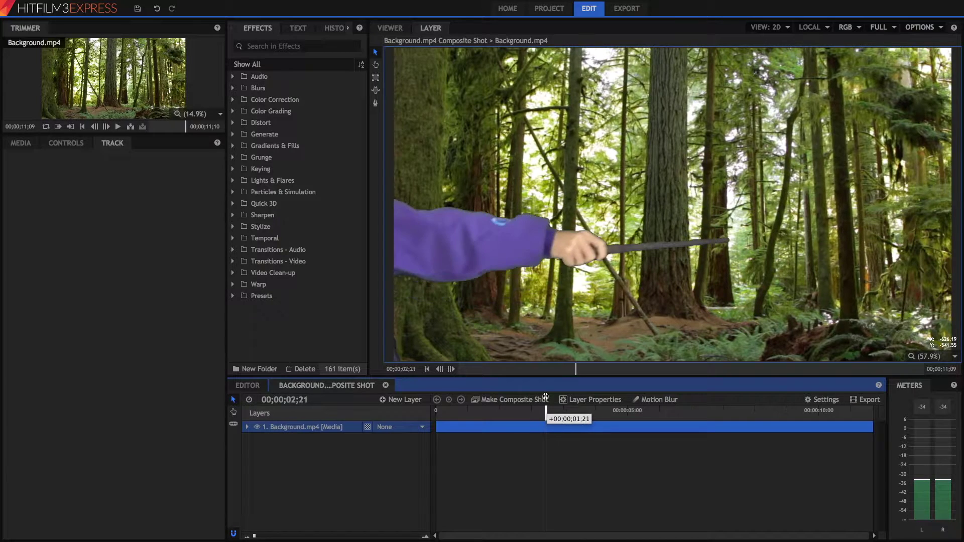
left_click(396, 400)
left_click(402, 470)
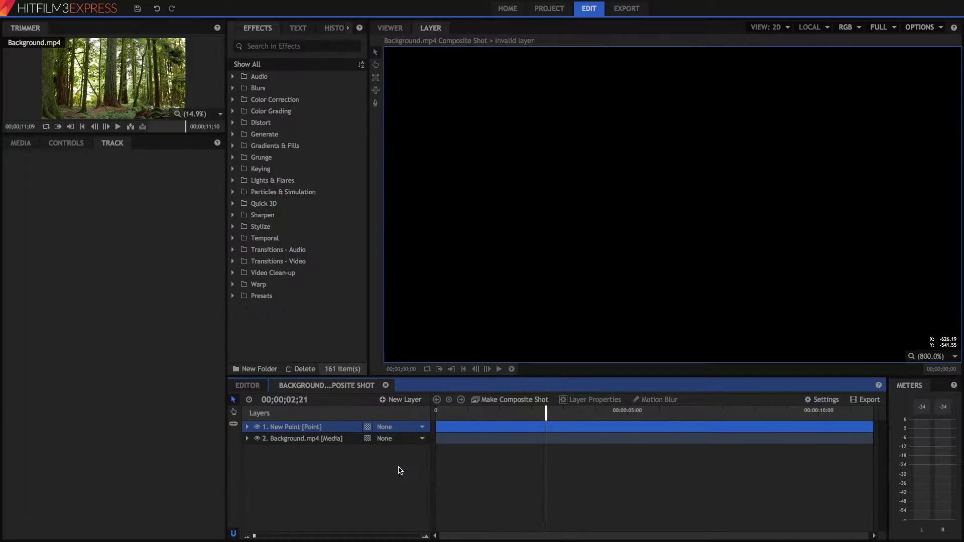
left_click(389, 28)
left_click(430, 28)
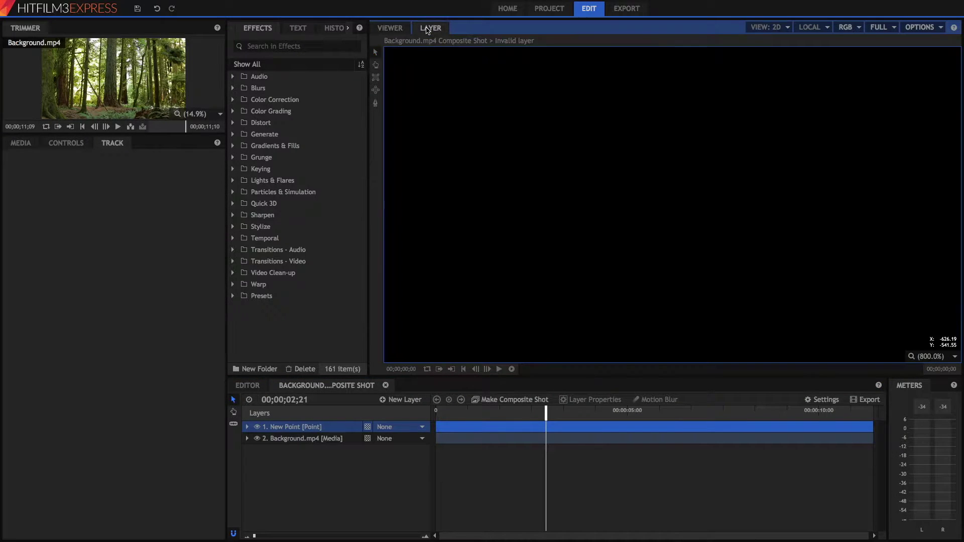
left_click(390, 28)
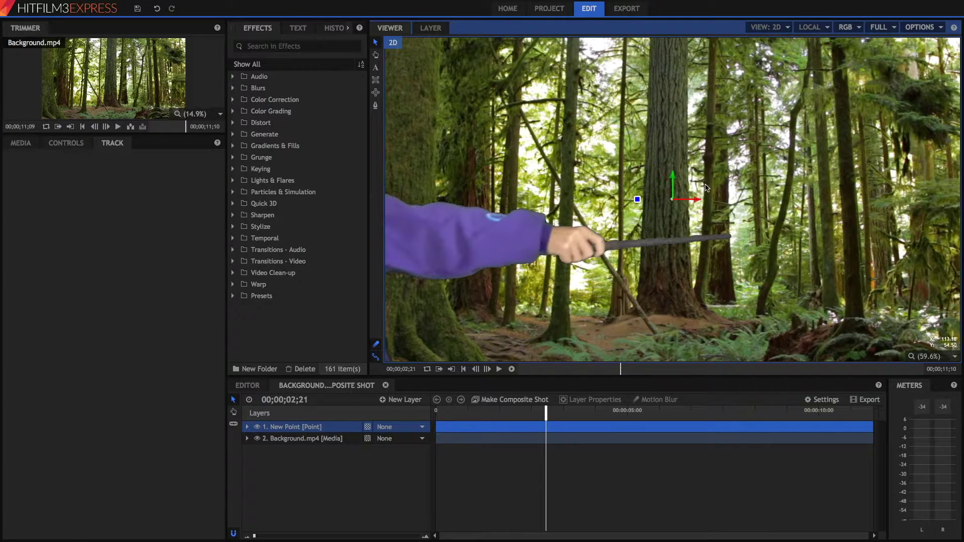
Move the point onto the wand tip and expand its Transform properties.
left_click_drag(697, 197, 755, 207)
left_click(66, 143)
left_click(8, 180)
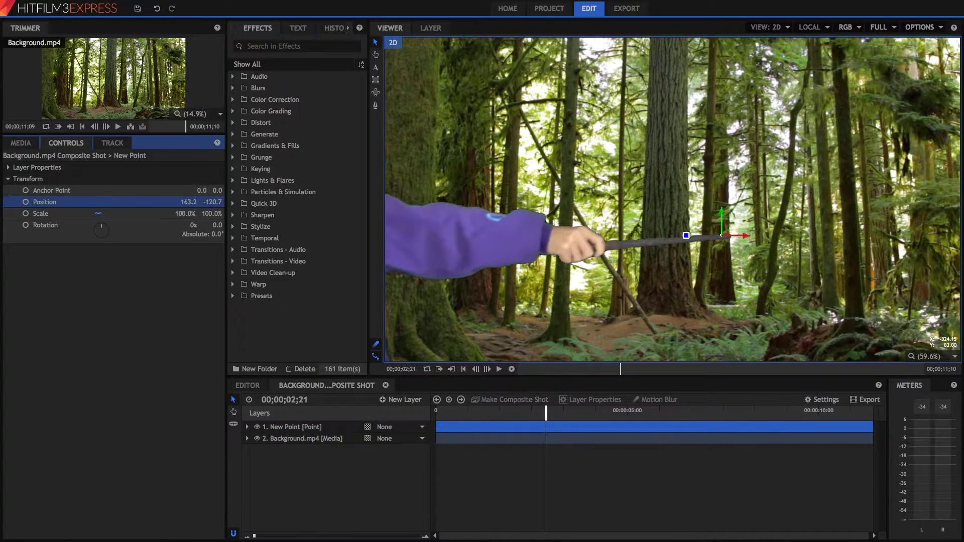
left_click(190, 202)
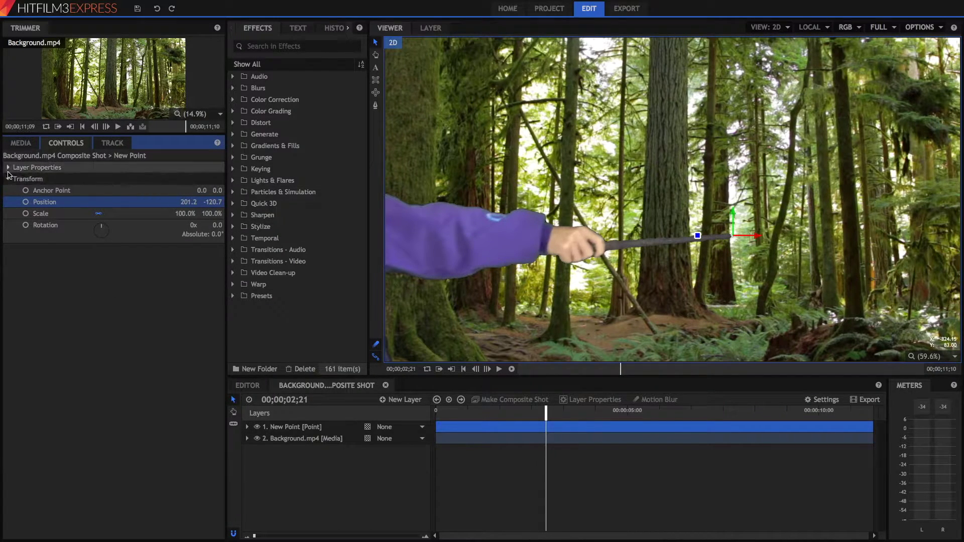
left_click(8, 168)
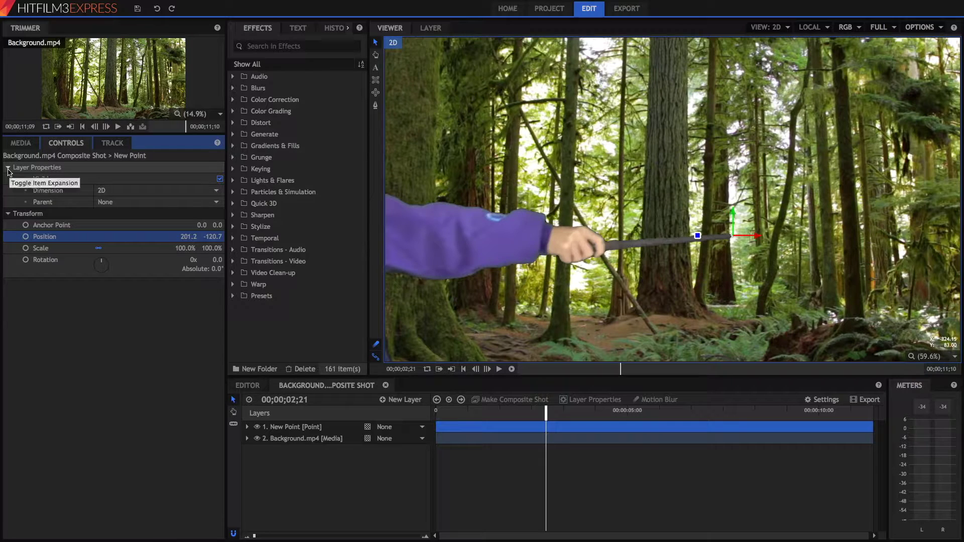
left_click(9, 168)
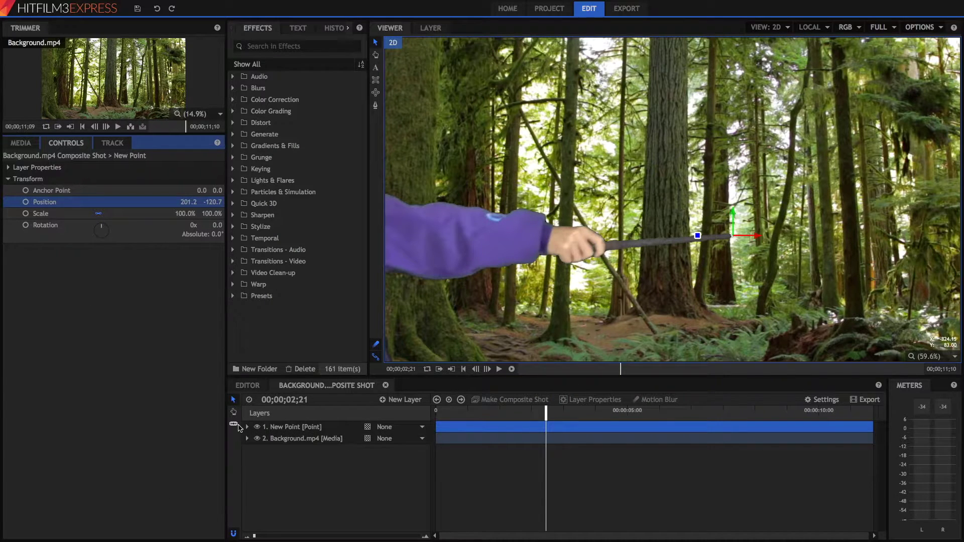
left_click(246, 426)
Add a Position keyframe and place the point on the wand tip in early frames.
left_click(267, 439)
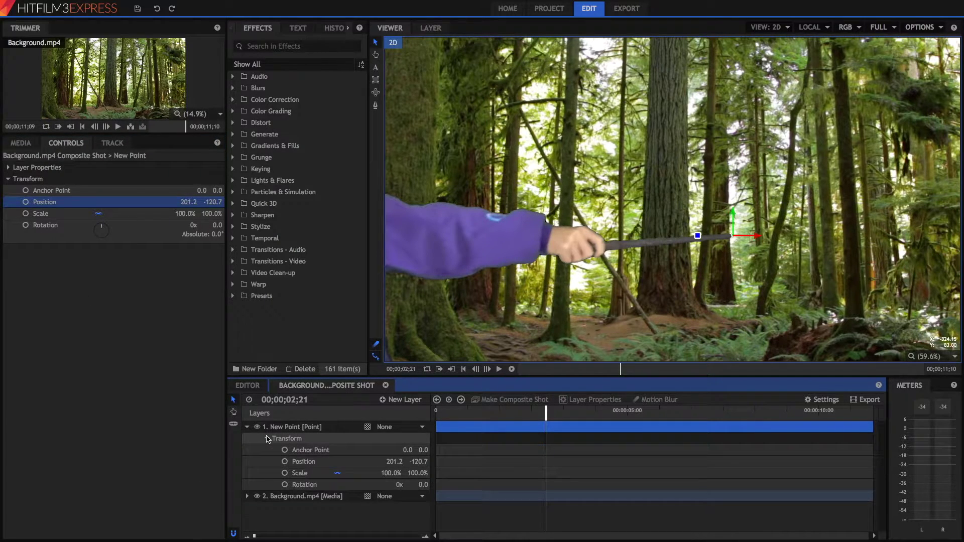
left_click(285, 461)
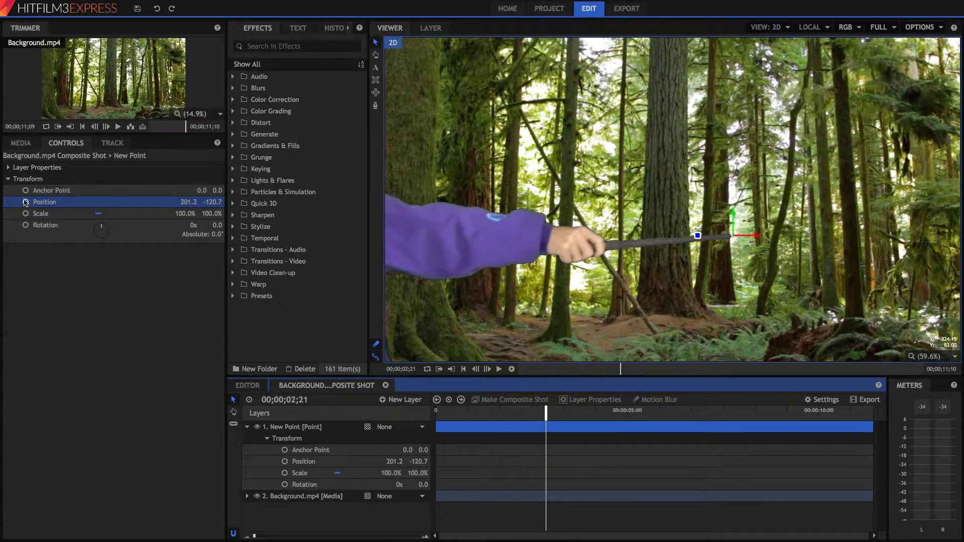
left_click(24, 203)
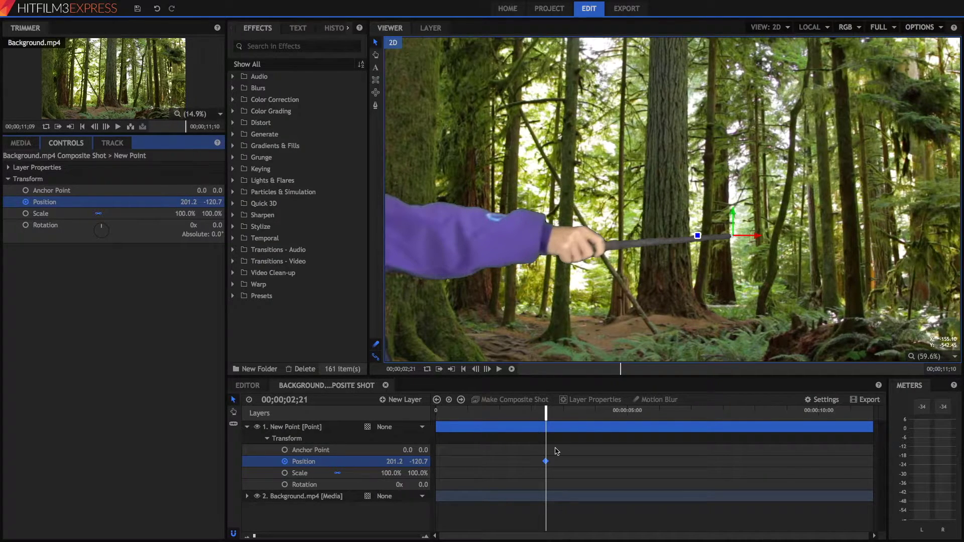
key("space")
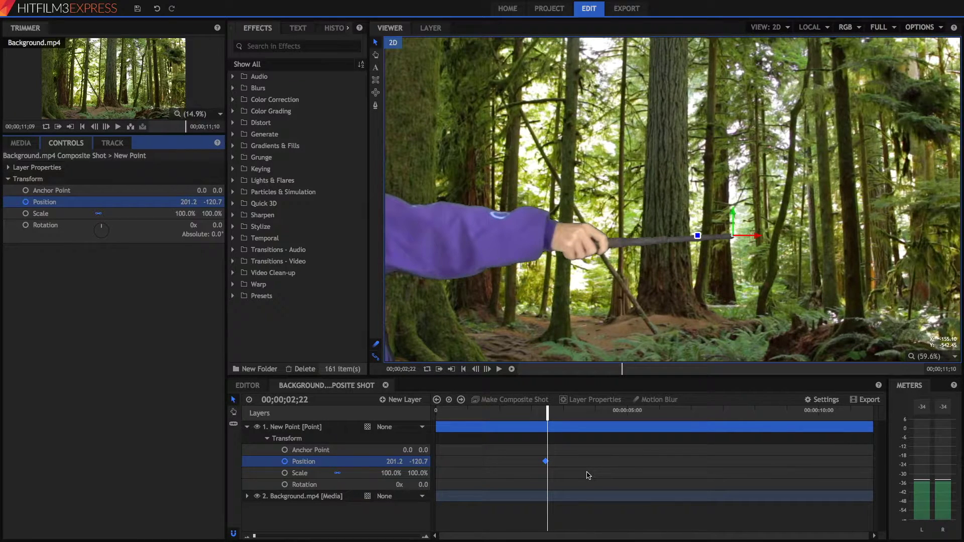
key("comma")
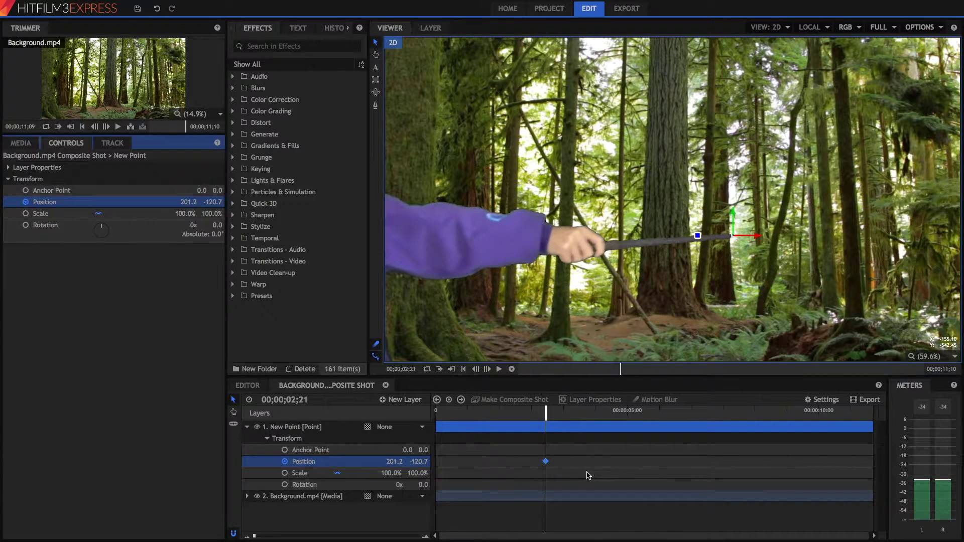
key("space")
key("space")
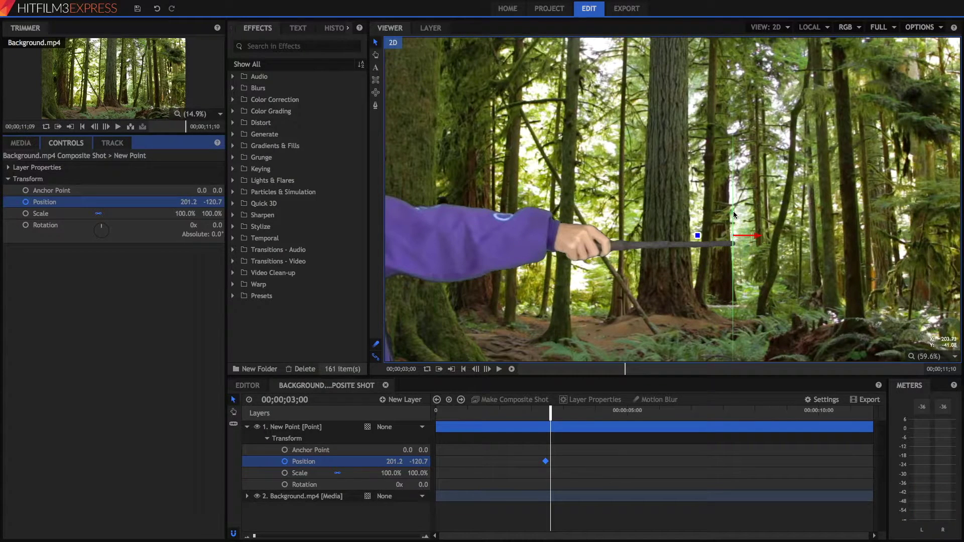
left_click_drag(734, 215, 740, 242)
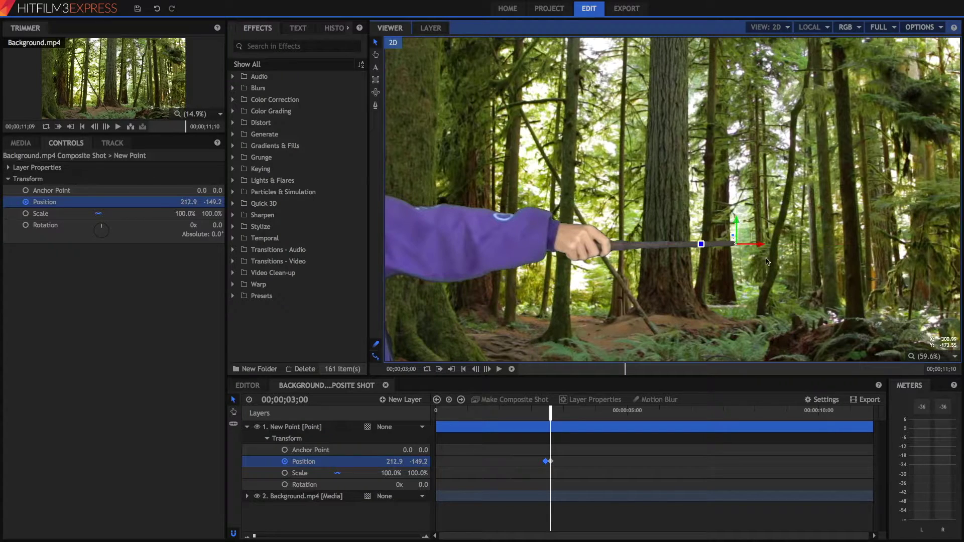
left_click(551, 462)
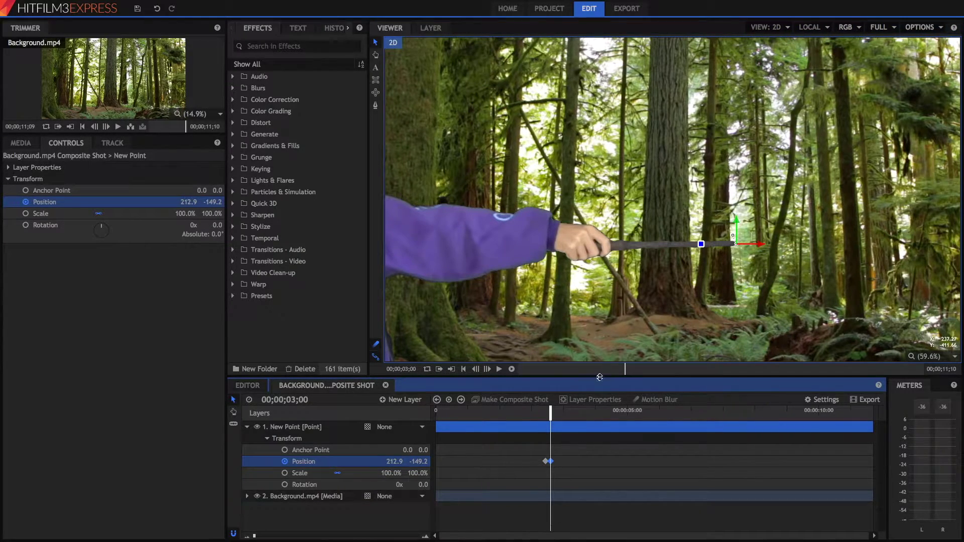
key("Left")
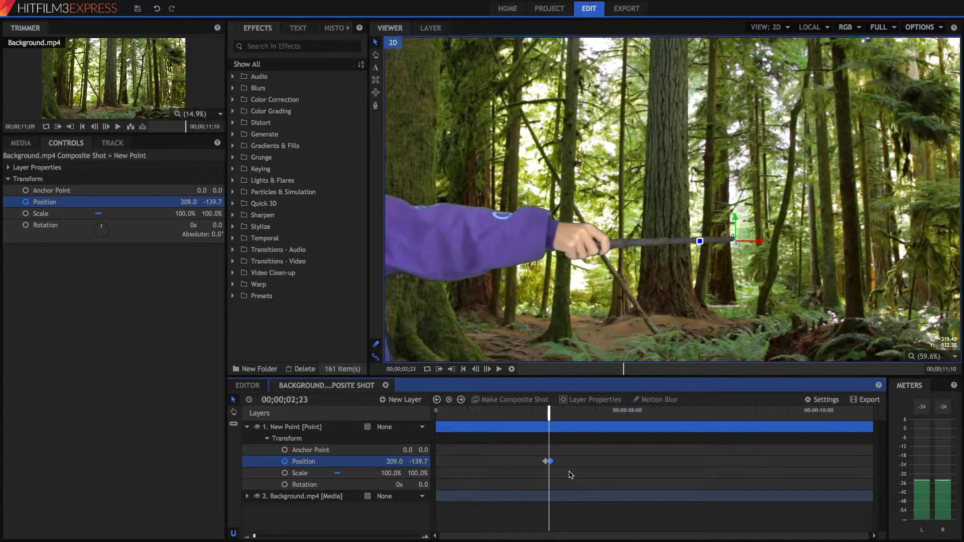
key("Right")
key("Right")
key("Right")
Keyframe the point onto the wand tip in later frames, then play through to review.
left_click(574, 412)
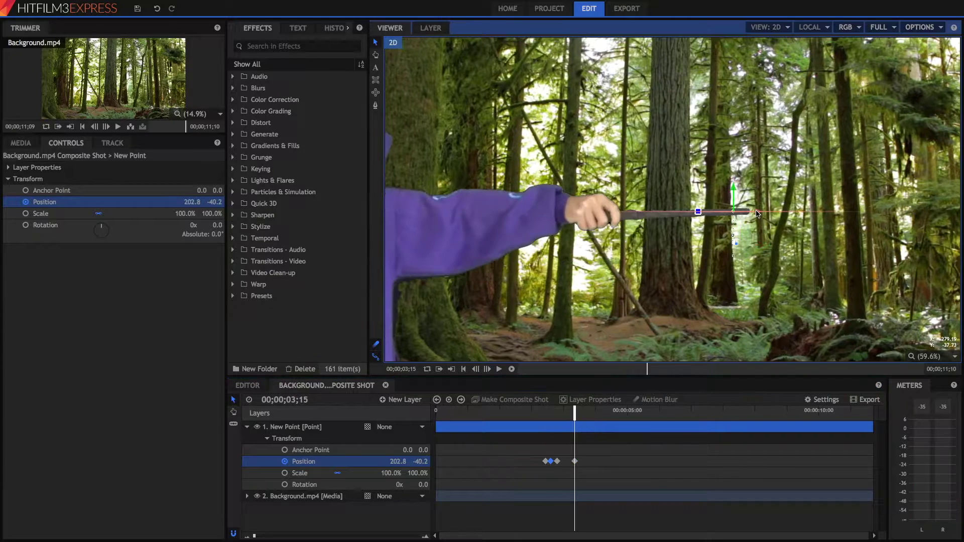
key("Right")
key("Right")
key("Right")
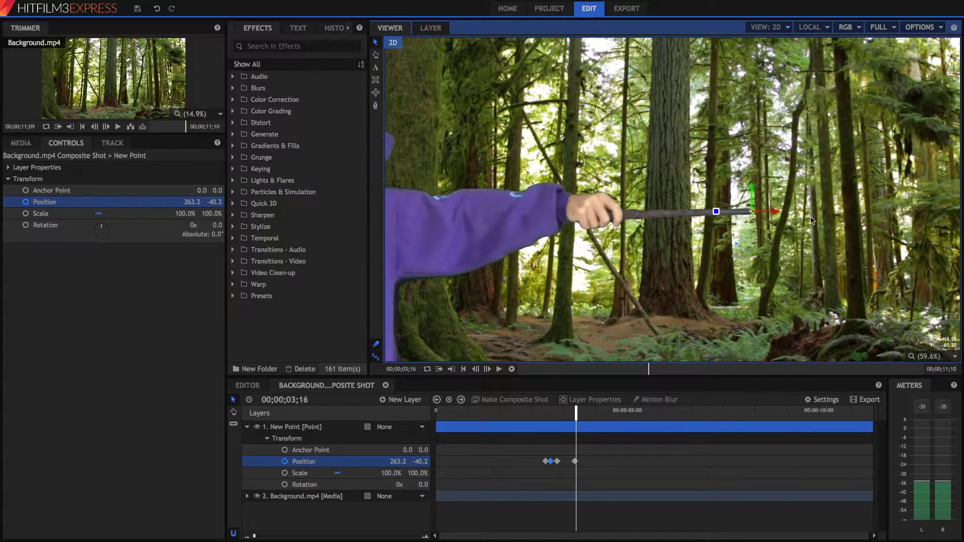
key("Right")
key("Right")
key("Right")
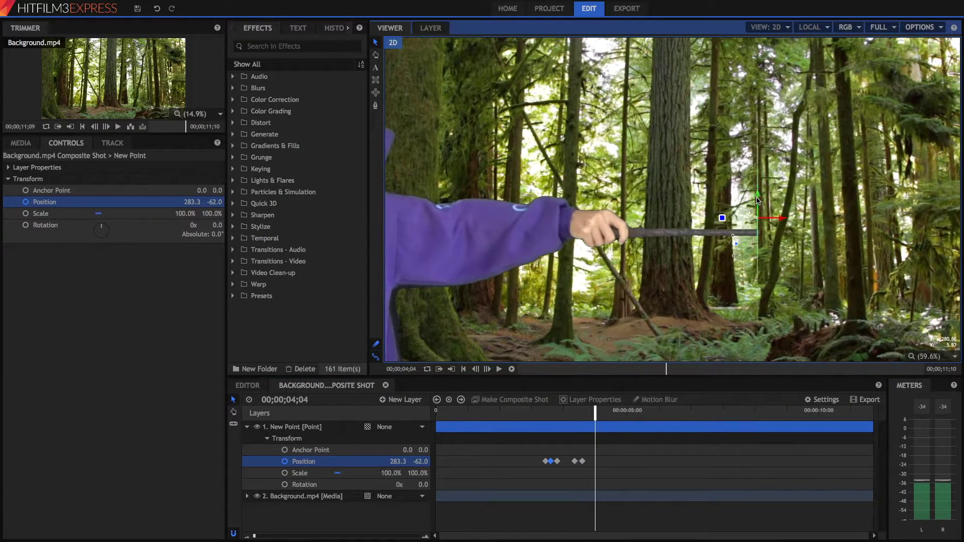
mouse_move(758, 197)
left_mouse_down()
mouse_move(758, 215)
mouse_move(787, 235)
left_mouse_up()
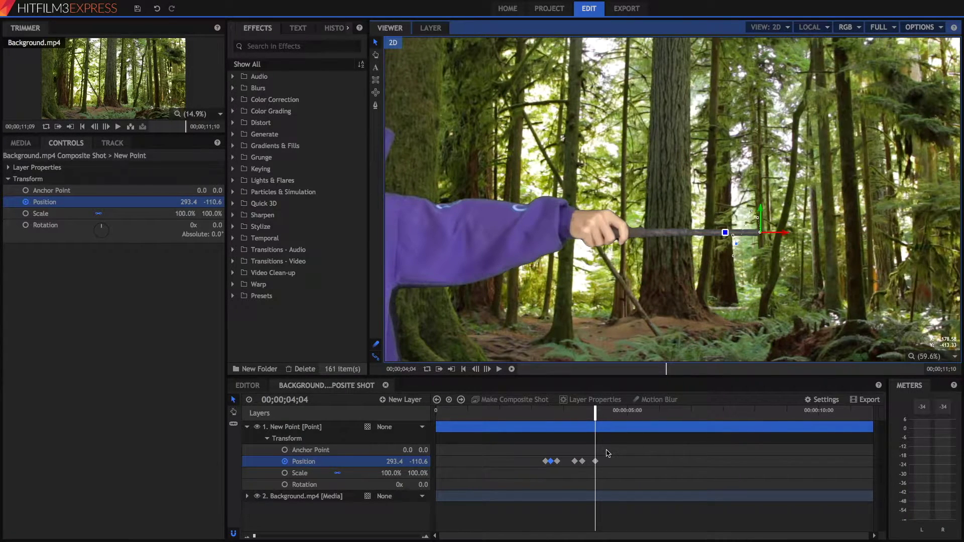
key("Left")
key("Left")
key("Left")
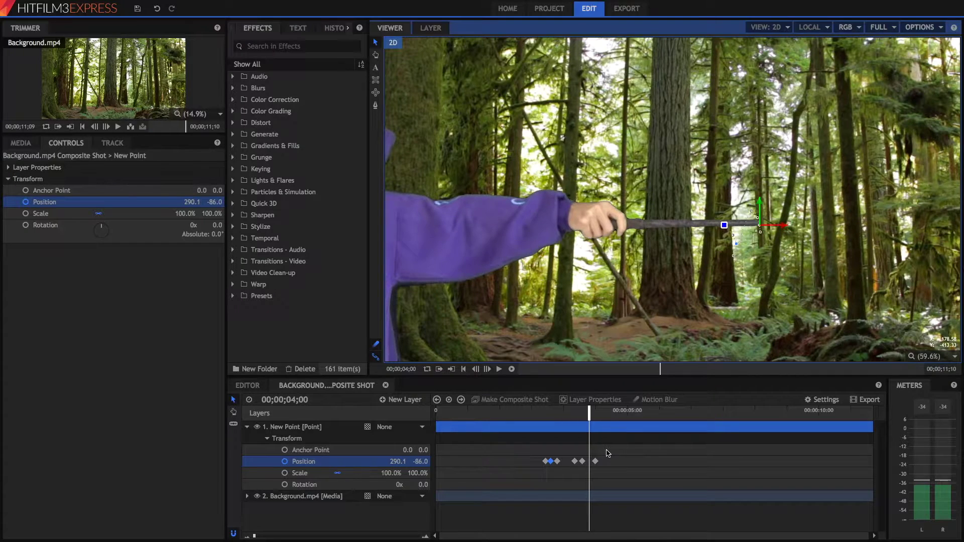
key("Right")
key("Right")
key("Right")
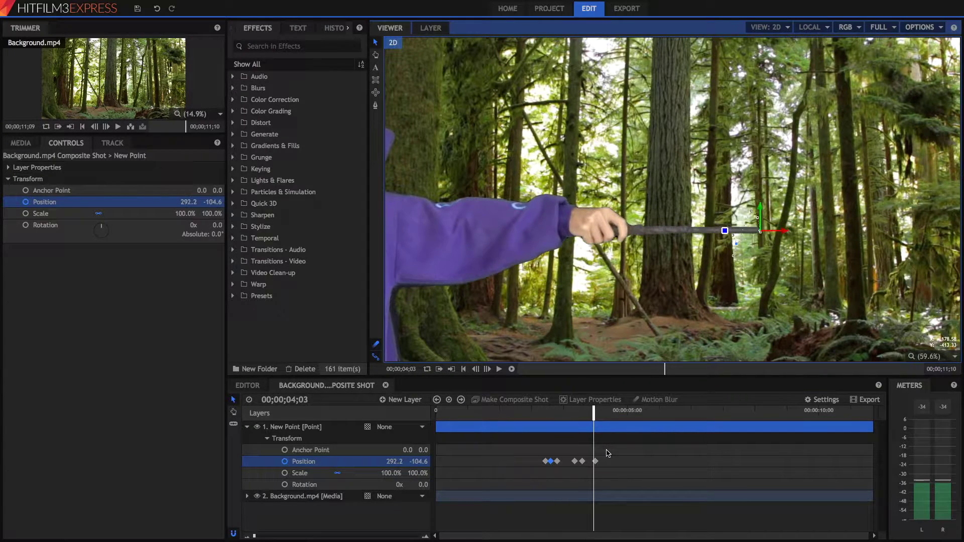
key("Right")
key("Right")
key("Right")
key("Right")
key("Right")
key("Right")
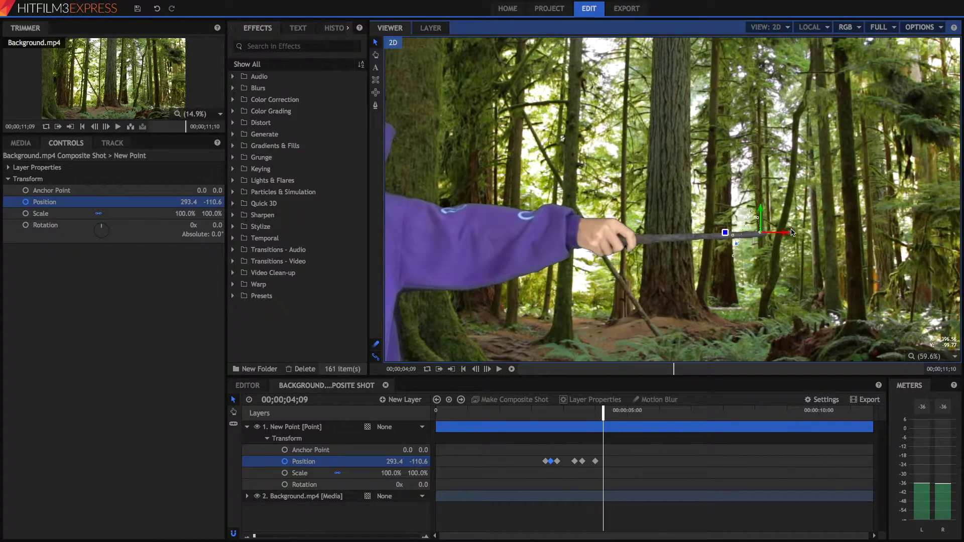
mouse_move(791, 232)
left_mouse_down()
mouse_move(798, 237)
mouse_move(771, 207)
mouse_move(770, 226)
mouse_move(800, 245)
left_mouse_up()
key("Right")
key("Right")
key("Right")
key("Right")
key("Right")
key("Right")
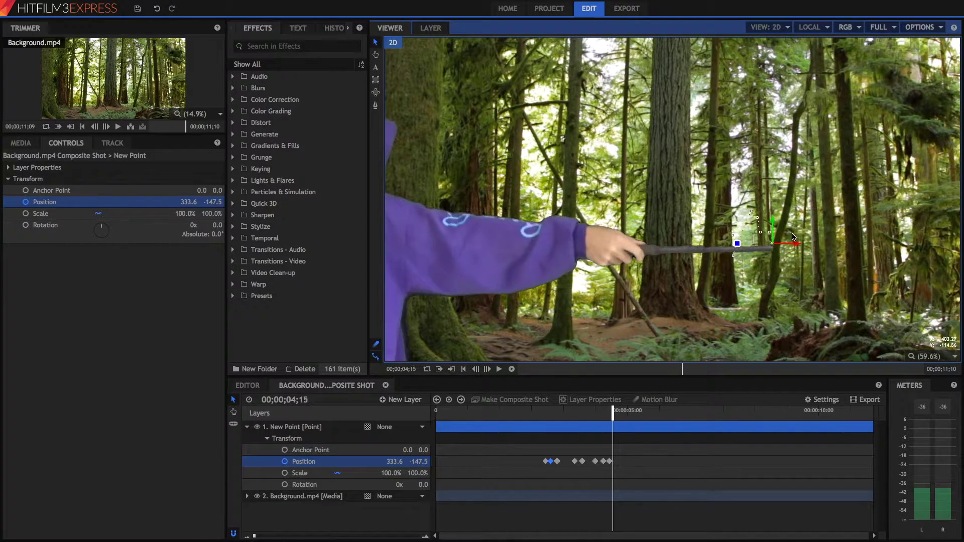
mouse_move(772, 226)
left_mouse_down()
mouse_move(774, 248)
mouse_move(801, 271)
mouse_move(719, 207)
left_mouse_up()
key("space")
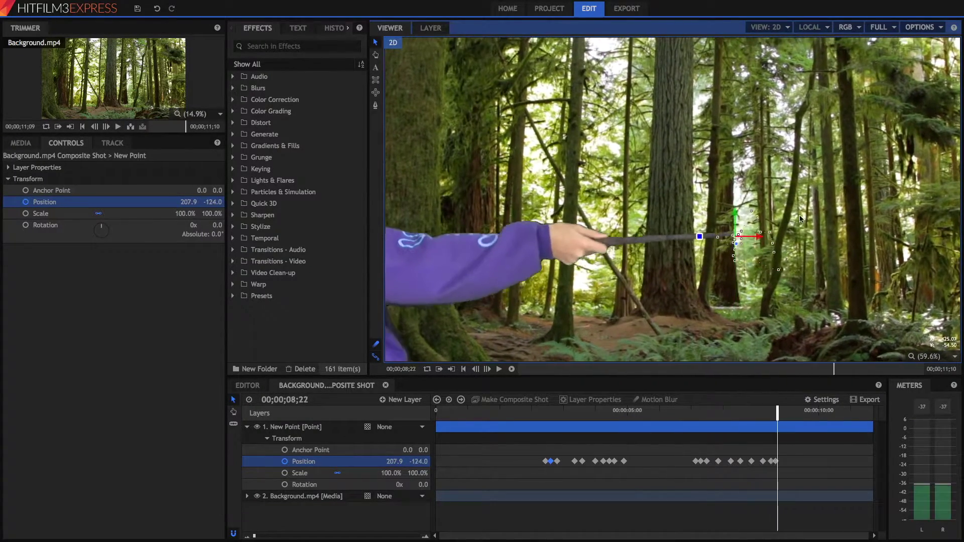
key("space")
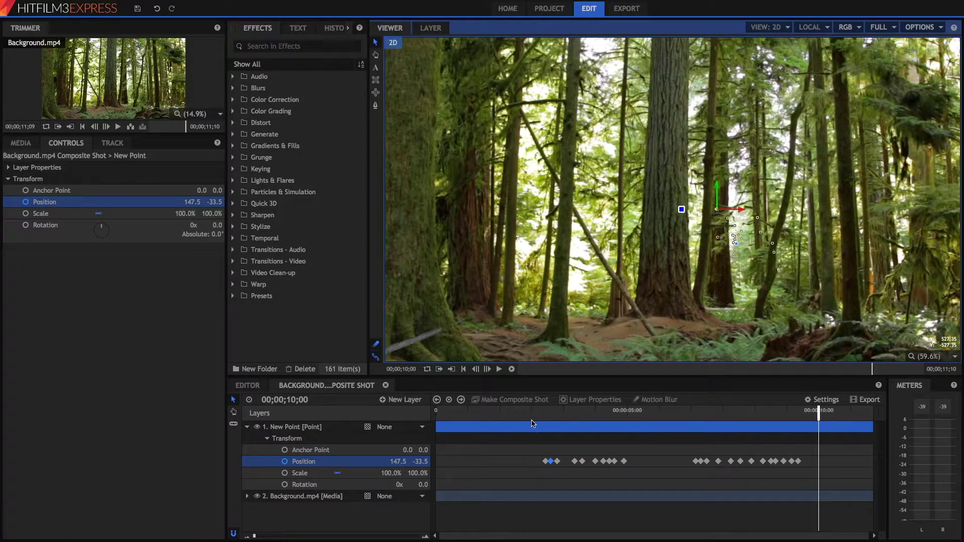
left_click_drag(531, 416, 799, 413)
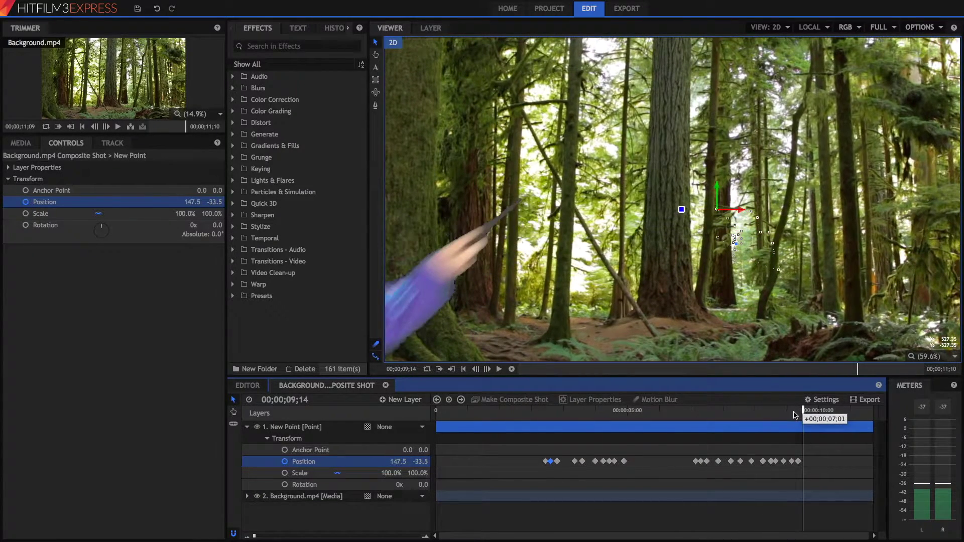
Set both Position keyframes around the gap to Constant interpolation and scrub to check.
left_click(681, 477)
right_click(696, 462)
mouse_move(726, 515)
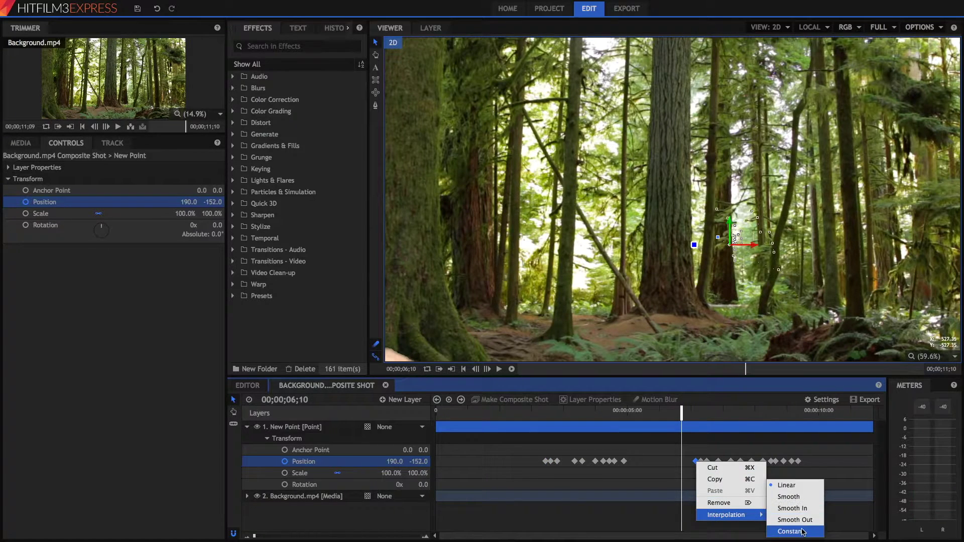
left_click(790, 530)
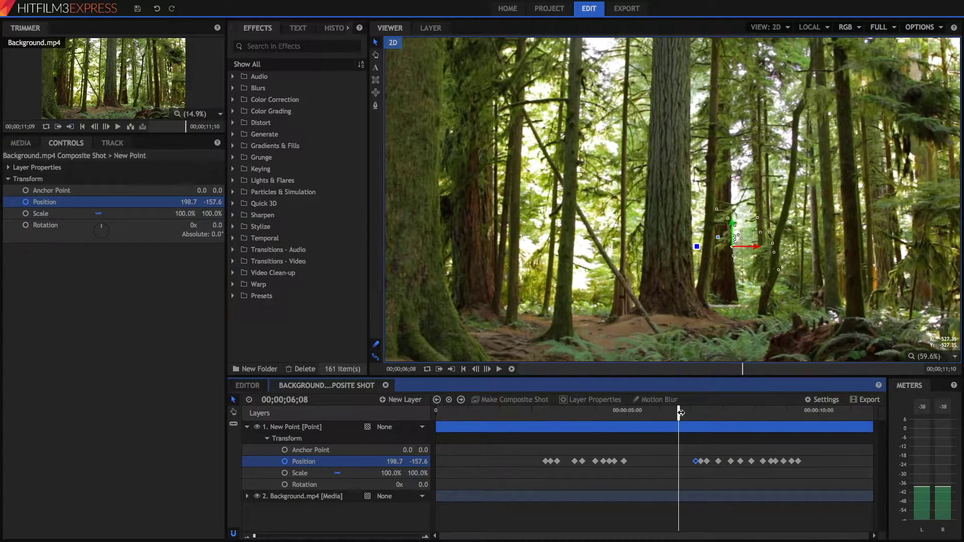
left_click_drag(680, 413, 690, 413)
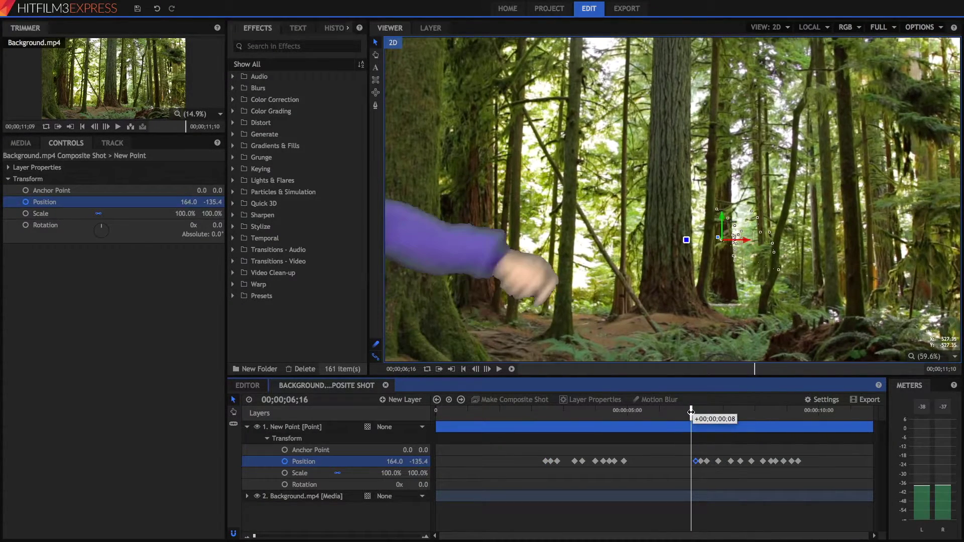
right_click(625, 461)
mouse_move(656, 515)
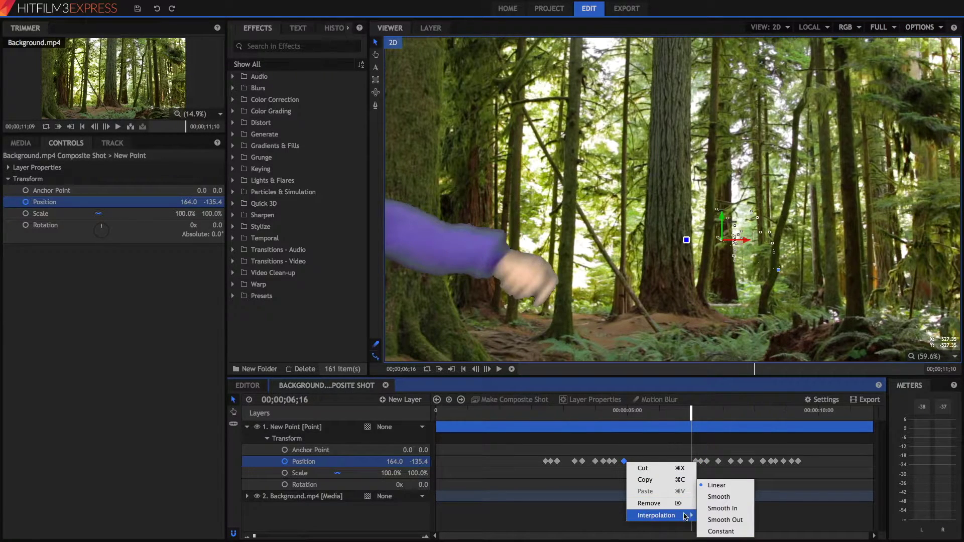
left_click(721, 531)
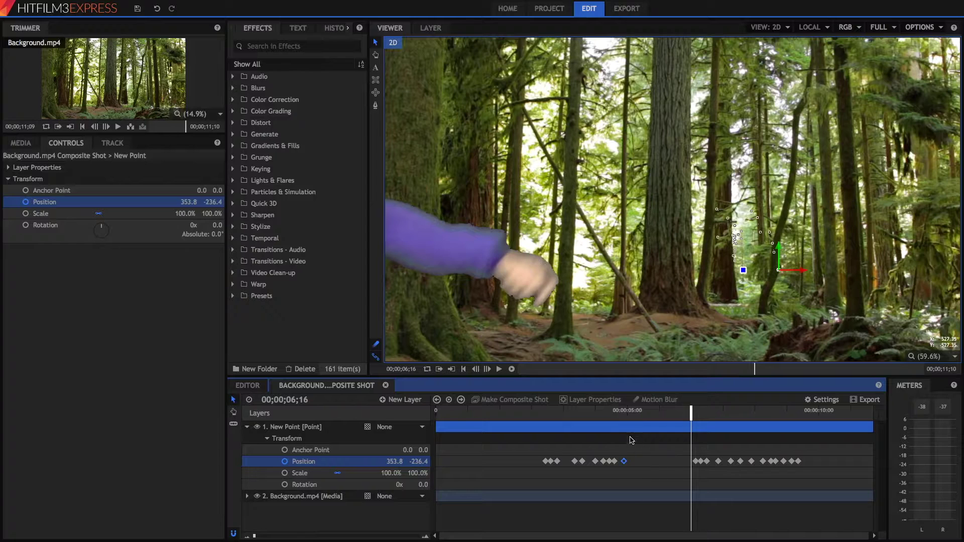
left_click_drag(622, 413, 623, 413)
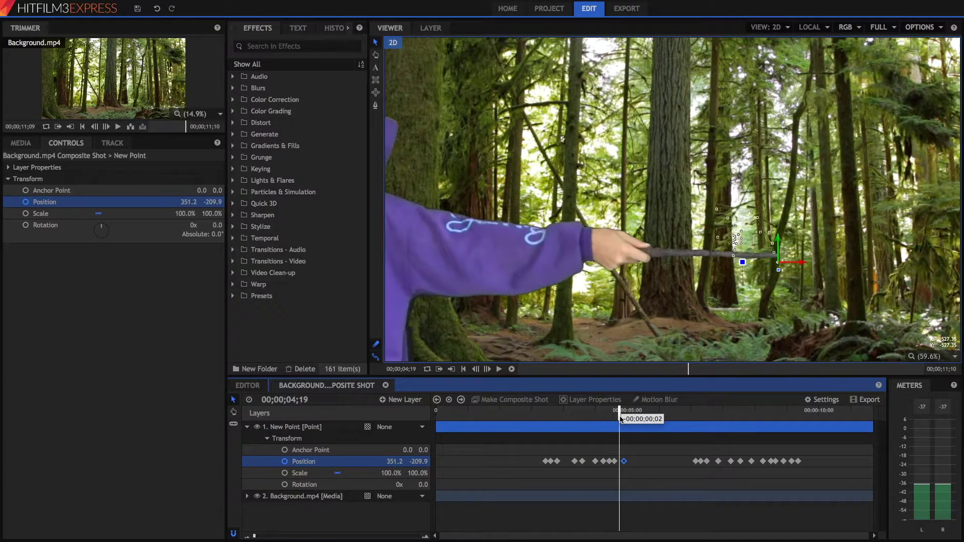
left_click_drag(624, 413, 694, 413)
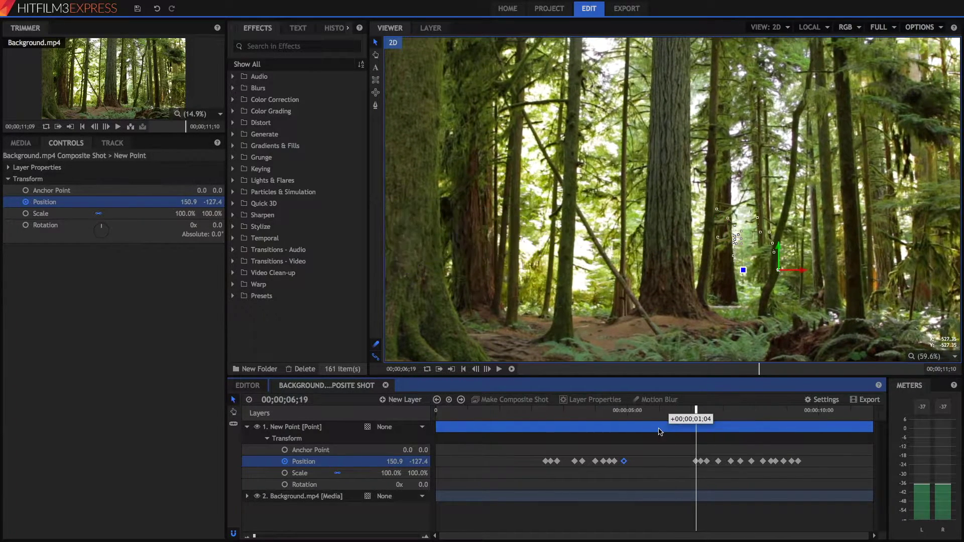
mouse_move(694, 423)
left_mouse_down()
mouse_move(653, 433)
mouse_move(687, 435)
mouse_move(641, 446)
mouse_move(668, 441)
left_mouse_up()
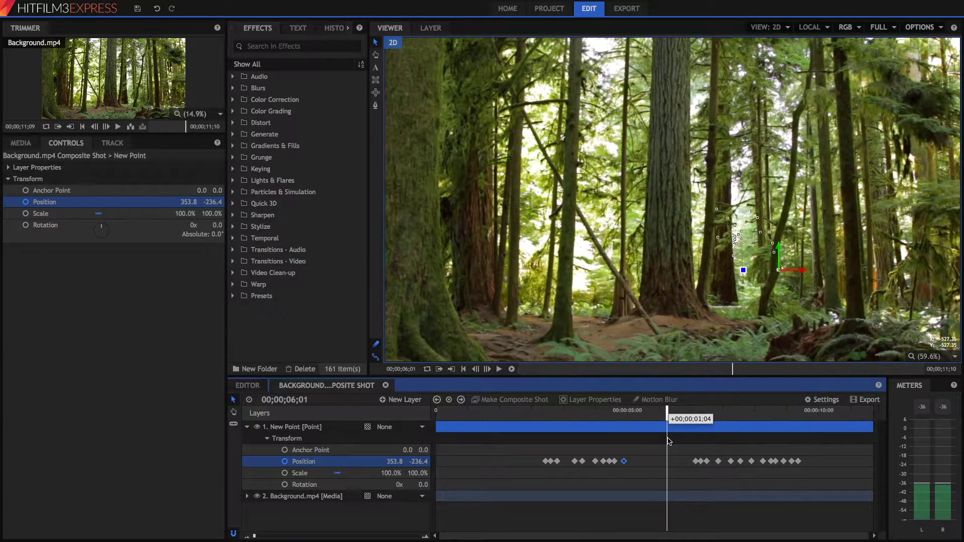
Rename the New Point layer to 'Wand Position'.
left_click(267, 439)
right_click(307, 427)
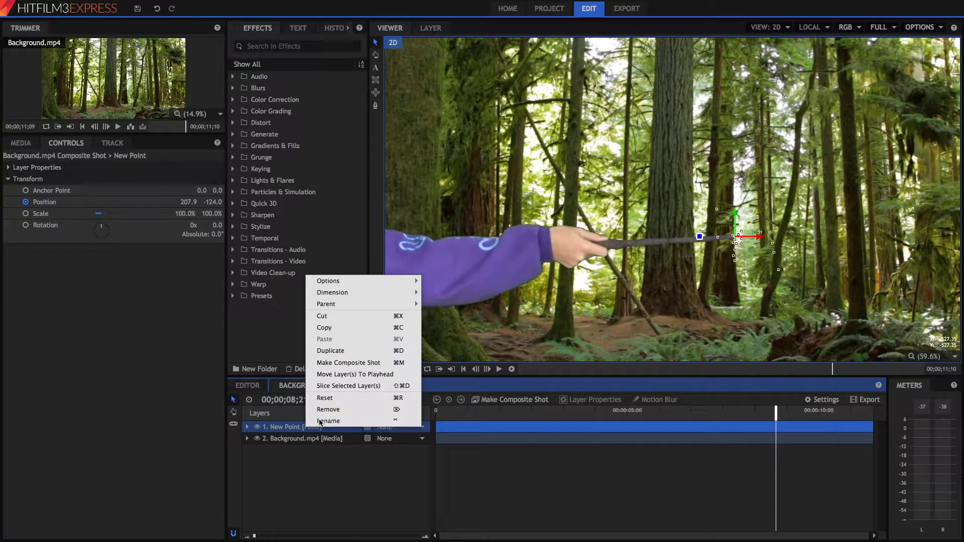
left_click(328, 421)
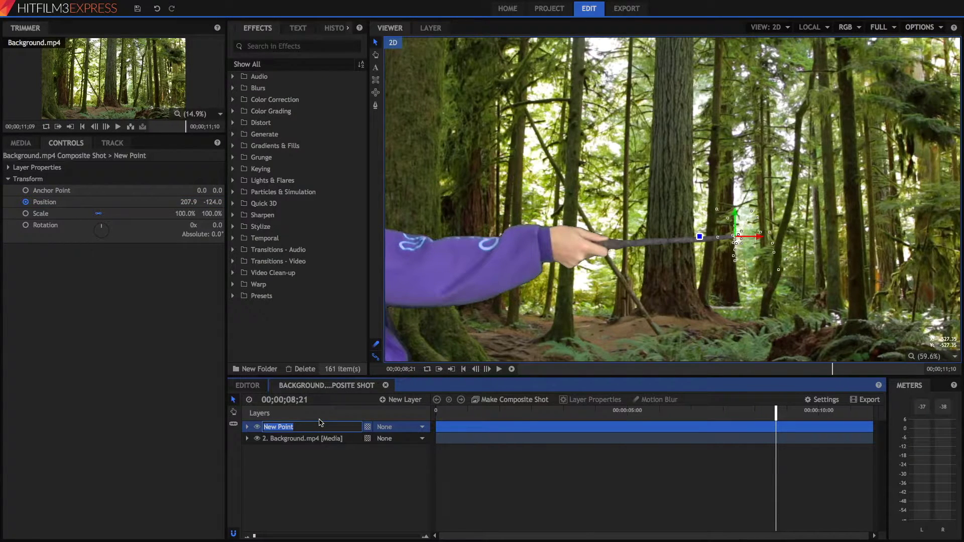
type("Wand Posit")
type("ion")
key("Return")
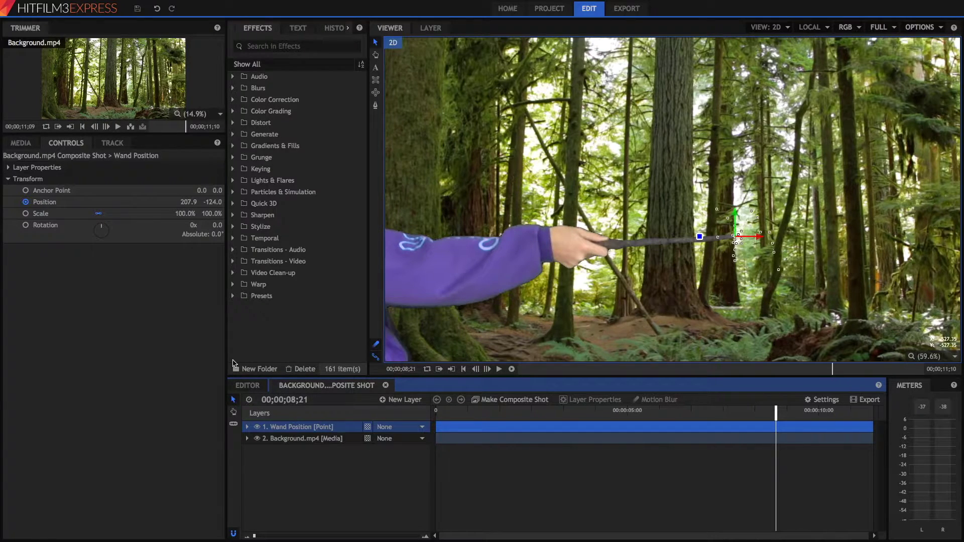
left_click(21, 144)
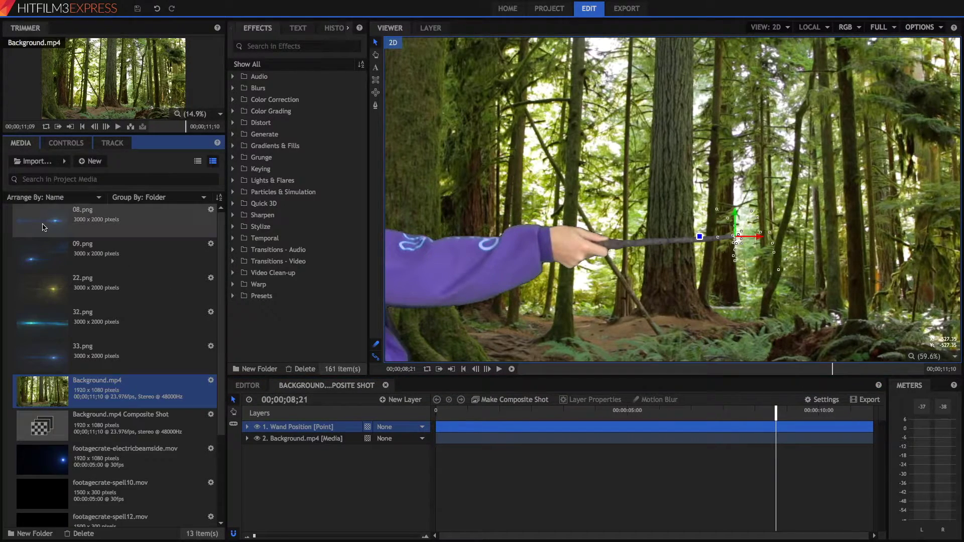
scroll(44, 226, "down", 4)
scroll(45, 225, "up", 4)
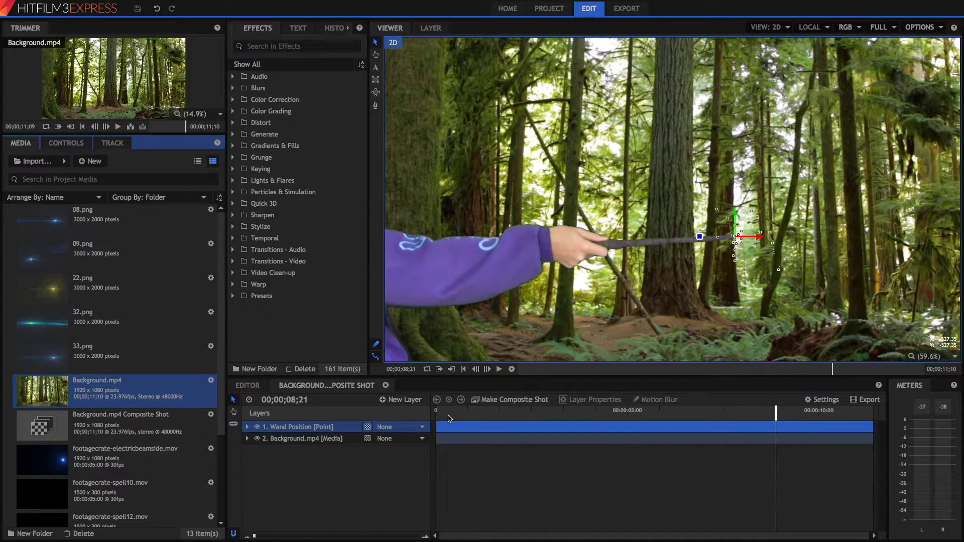
Move the playhead back to about 00;00;02;21, where the arm holds the wand out.
mouse_move(448, 416)
left_mouse_down()
mouse_move(538, 411)
mouse_move(544, 419)
left_mouse_up()
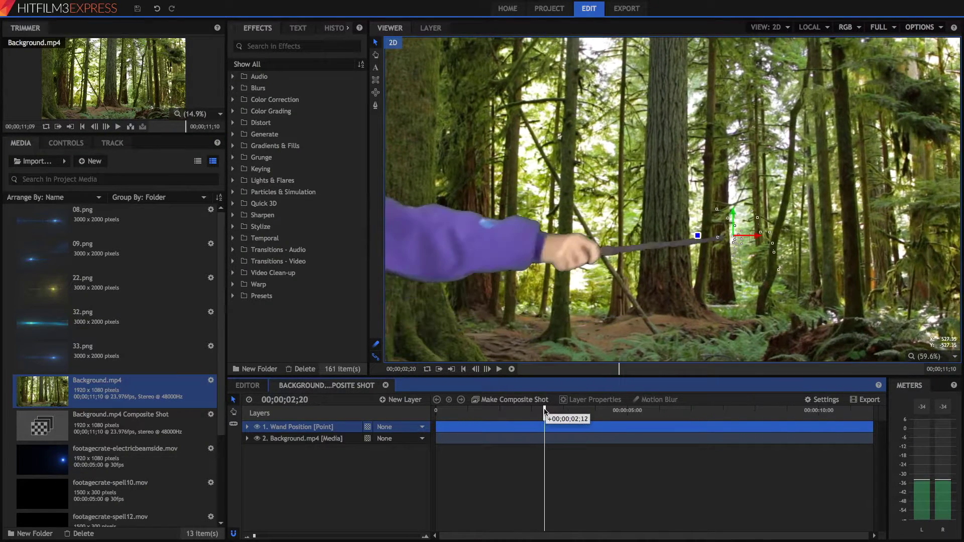
left_click(508, 463)
left_click(510, 430)
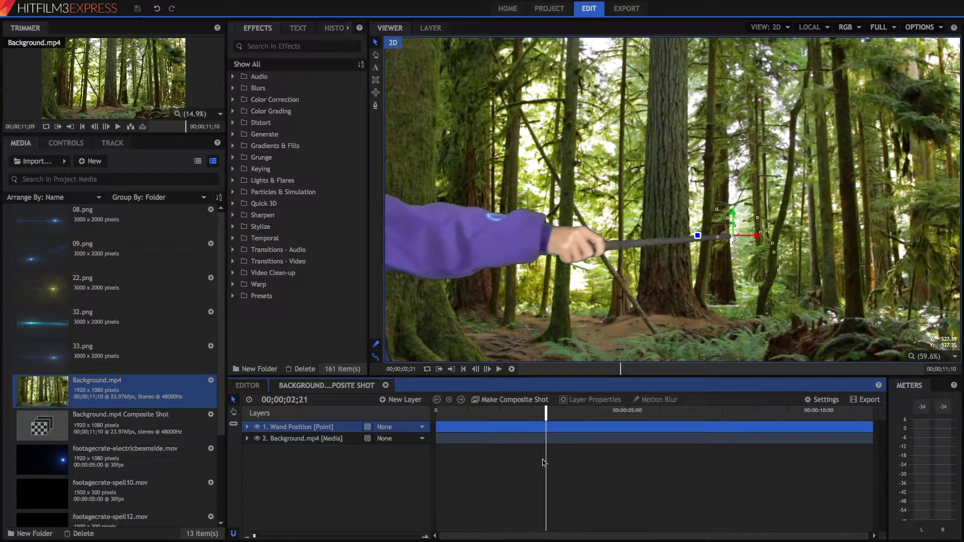
left_click(543, 463)
left_click(539, 433)
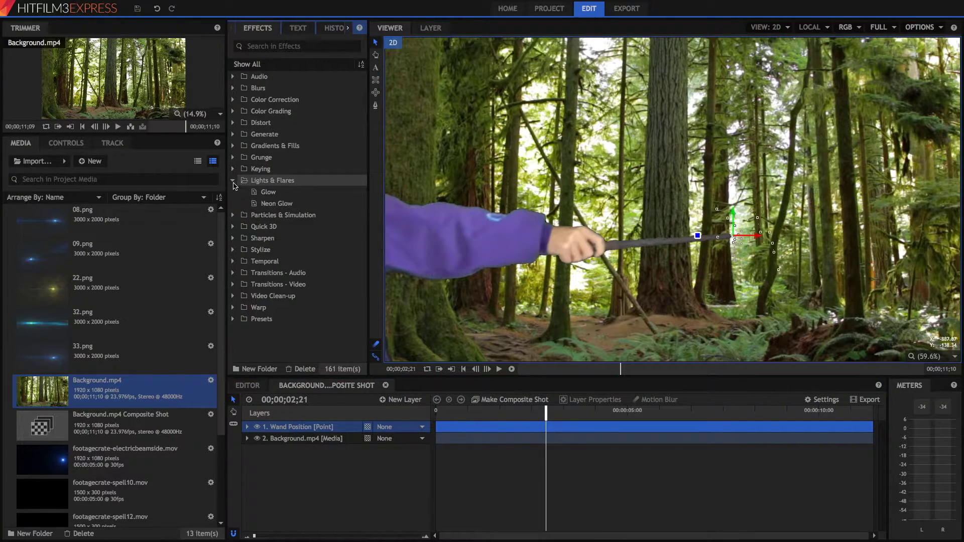
left_click(273, 47)
type("light")
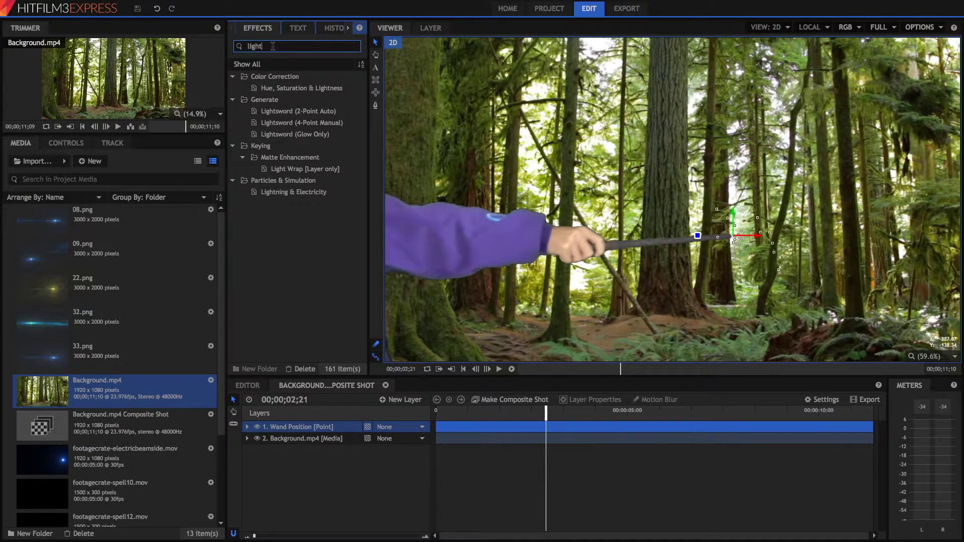
Apply Lightning & Electricity to Background.mp4, then remove it again.
left_click(286, 194)
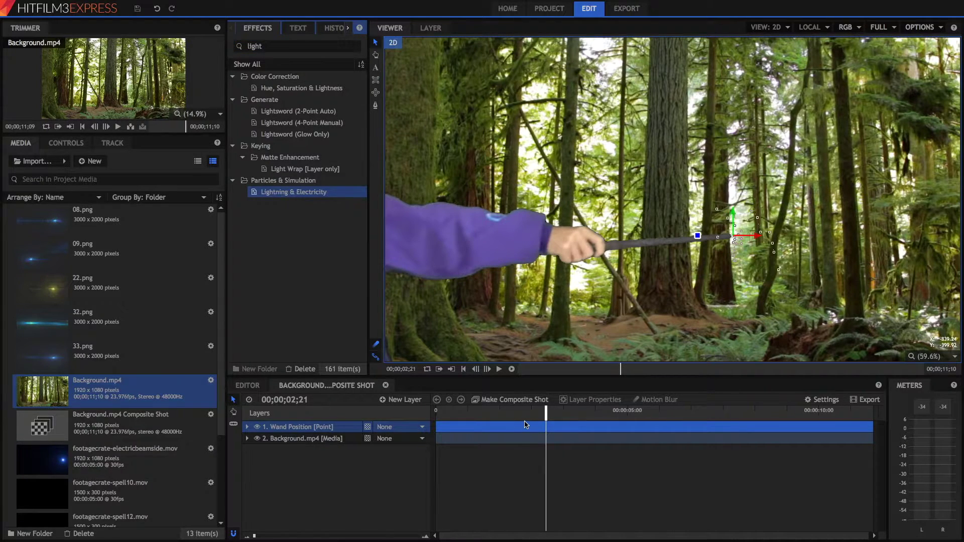
left_click_drag(547, 416, 544, 419)
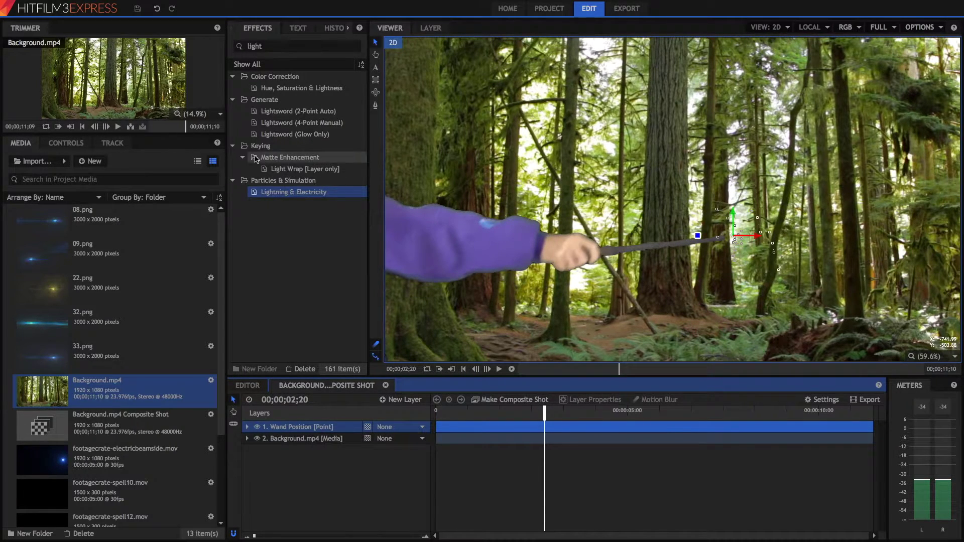
mouse_move(294, 191)
left_mouse_down()
mouse_move(420, 265)
mouse_move(548, 437)
left_mouse_up()
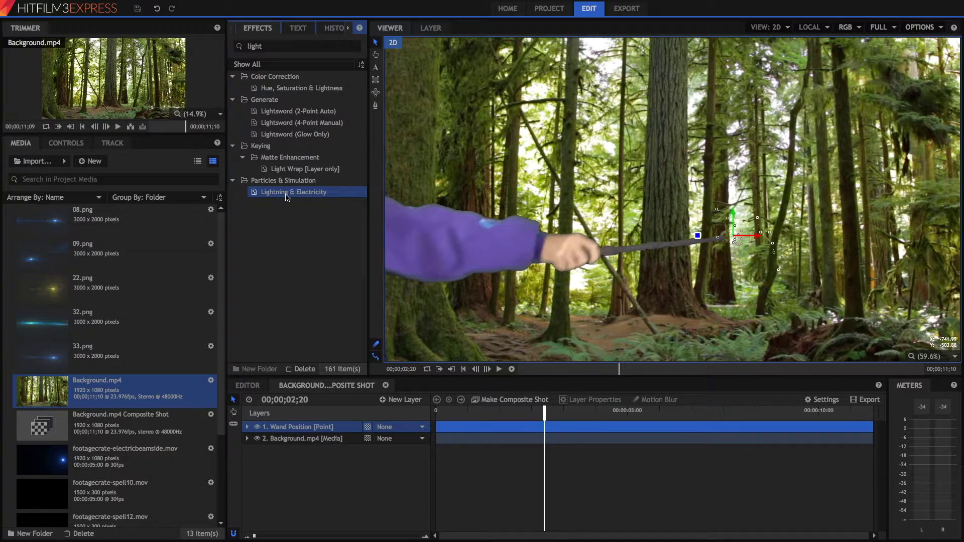
left_click_drag(286, 197, 545, 443)
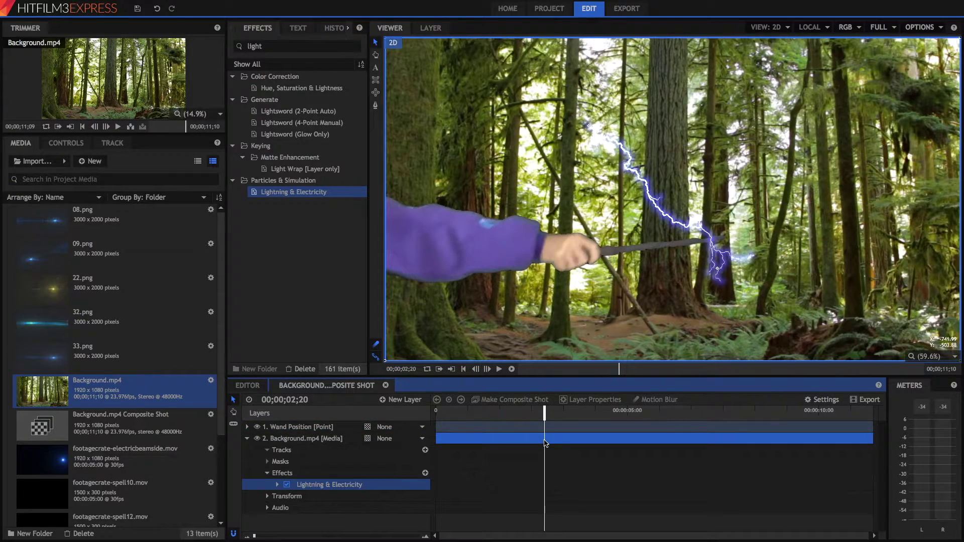
key("Delete")
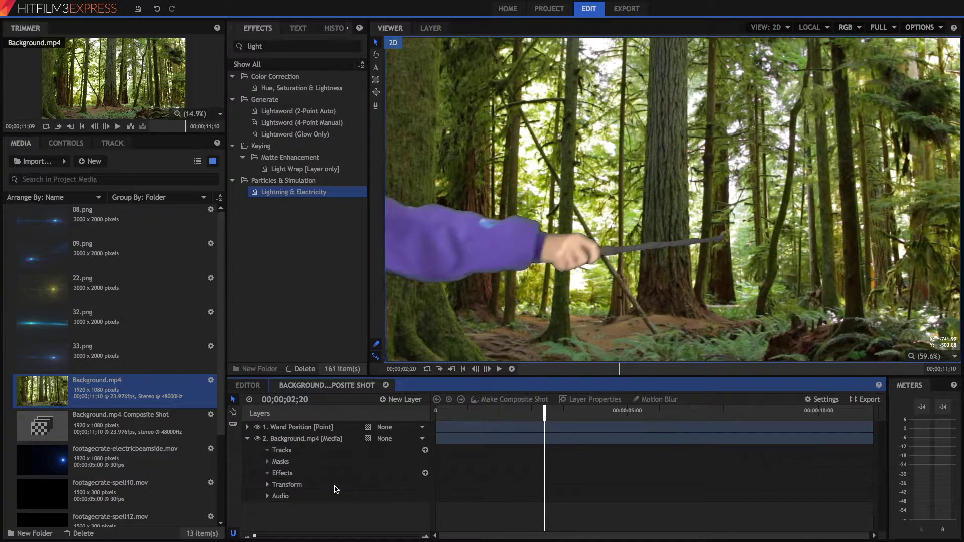
left_click(301, 440)
left_click(244, 441)
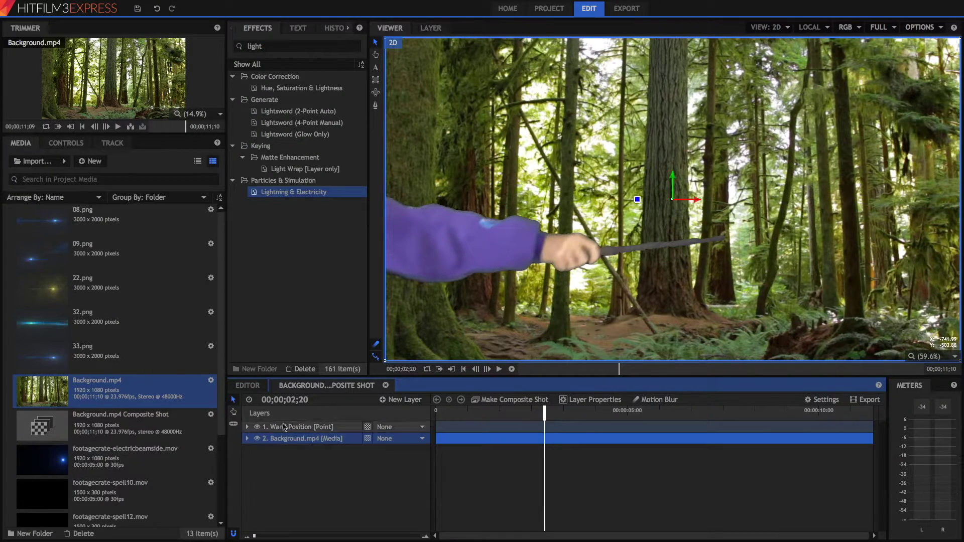
left_click(404, 400)
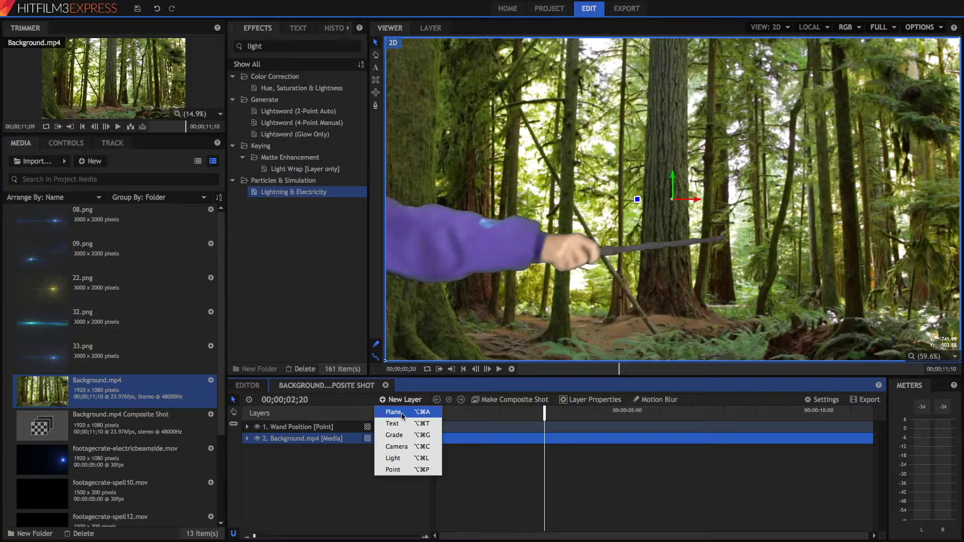
Create a plane layer named 'Lightning 1st'.
left_click(401, 413)
left_click_drag(523, 179, 491, 164)
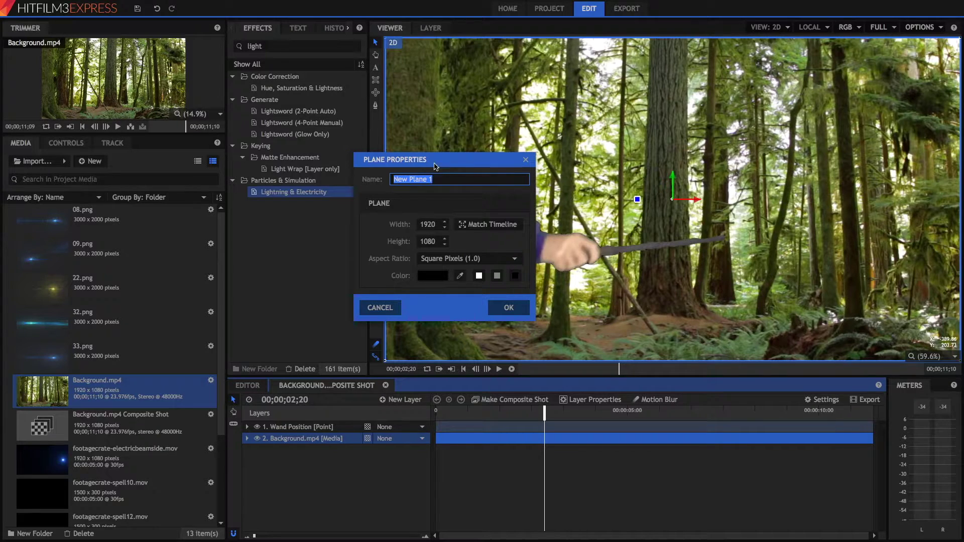
type("Lightning 1st")
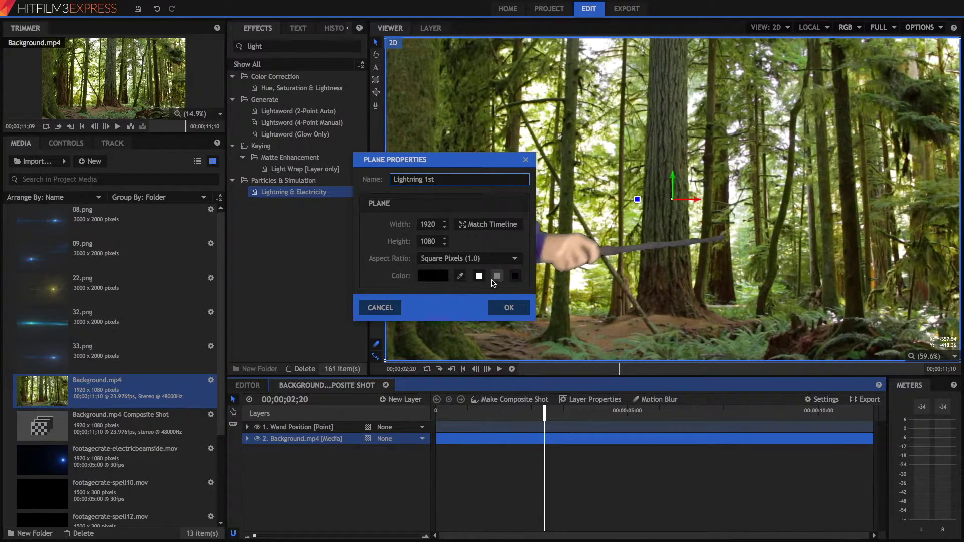
left_click(509, 308)
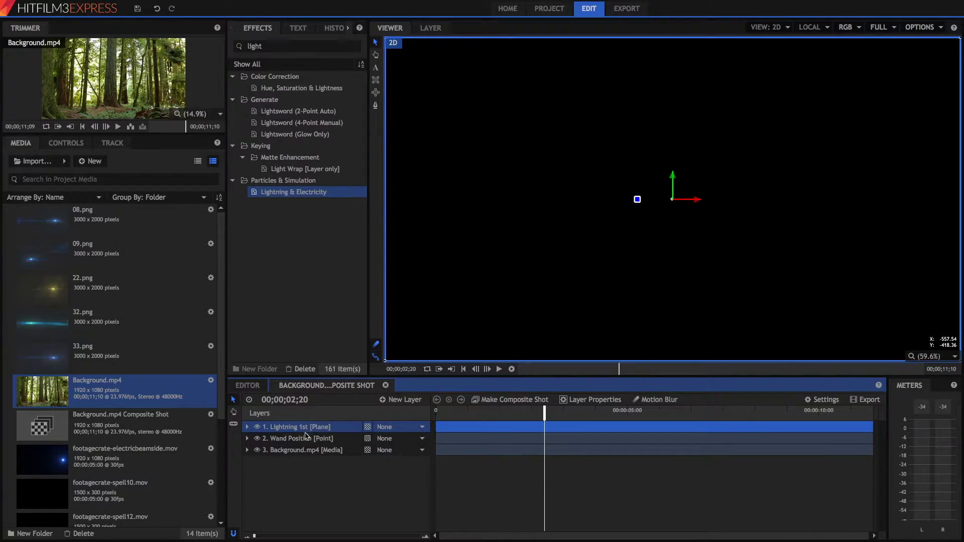
Move Wand Position above the plane, add Lightning & Electricity, and trim its start to the playhead.
left_click(302, 438)
left_click_drag(301, 438, 301, 422)
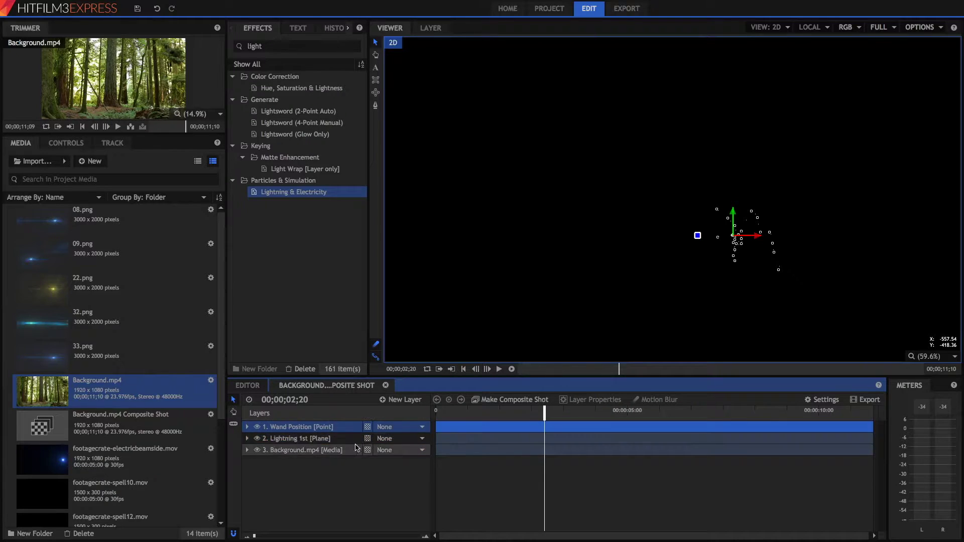
left_click(302, 438)
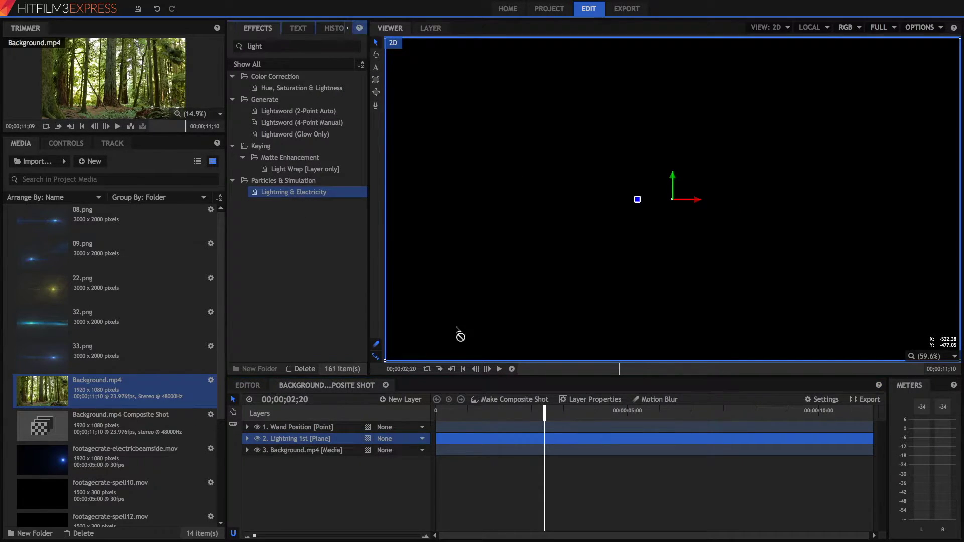
left_click_drag(545, 441, 550, 447)
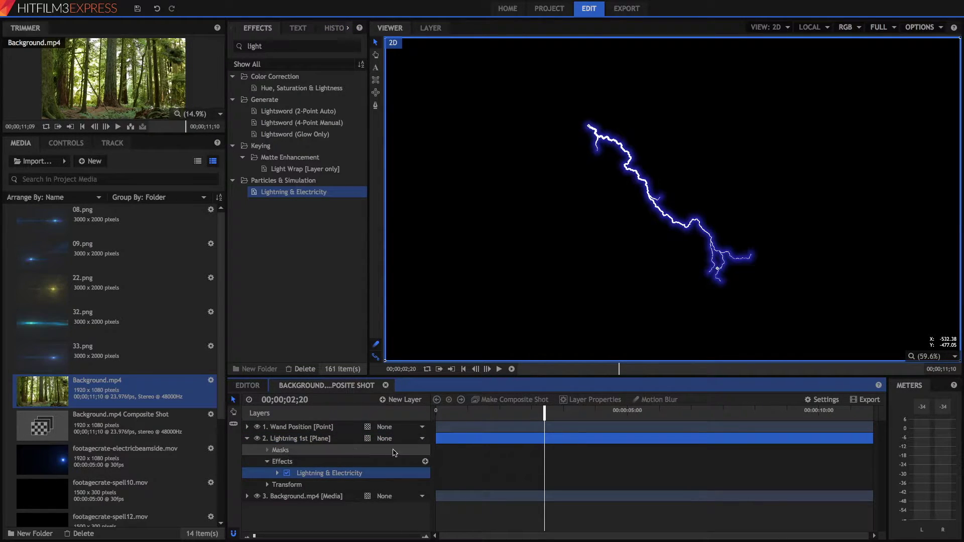
left_click_drag(435, 440, 543, 440)
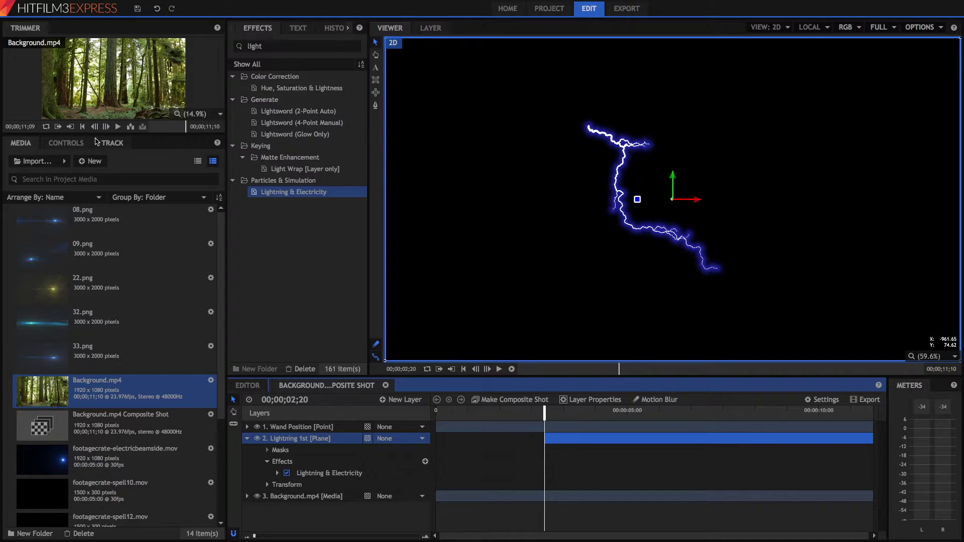
left_click(66, 143)
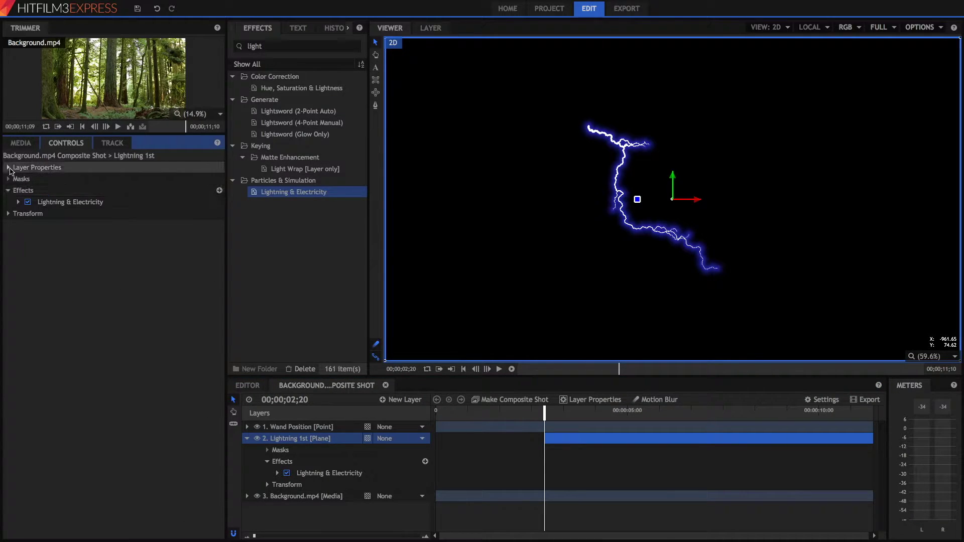
Try Screen and Color Dodge blending on Lightning 1st, settling on Add.
left_click(10, 167)
left_click(137, 213)
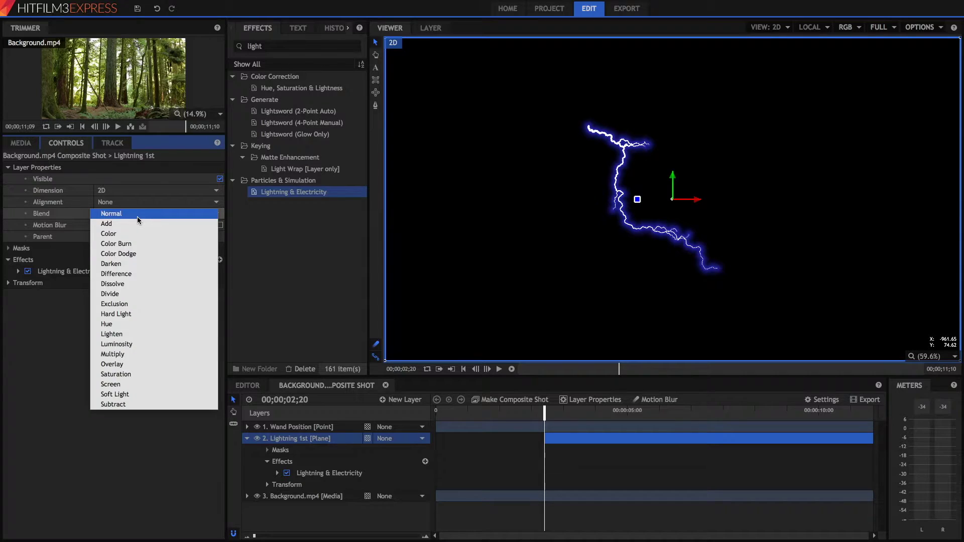
left_click(138, 224)
left_click(142, 214)
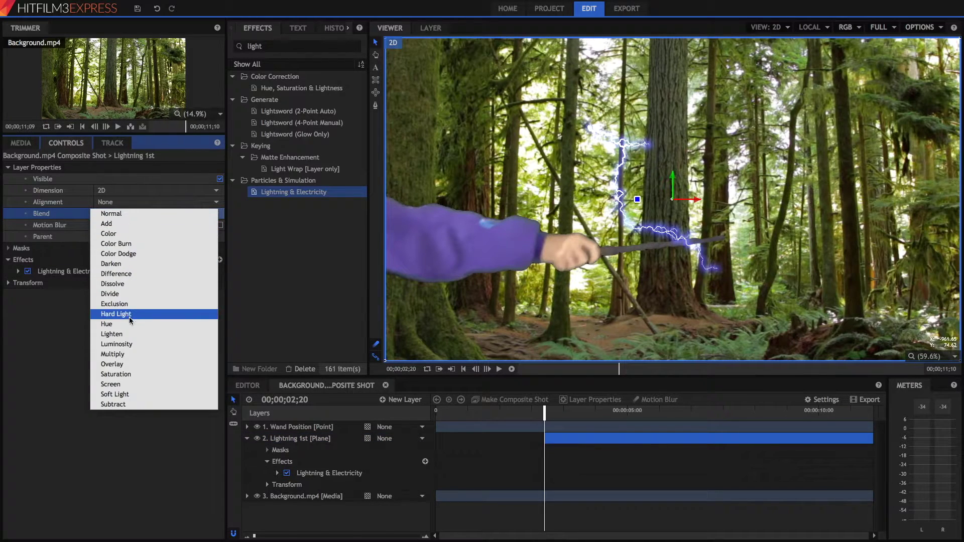
left_click(136, 380)
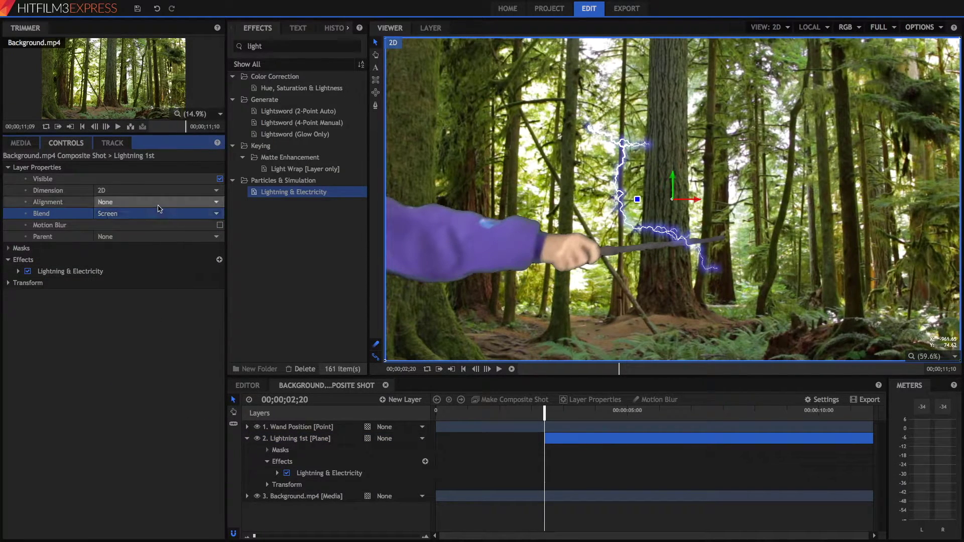
left_click(143, 214)
left_click(128, 224)
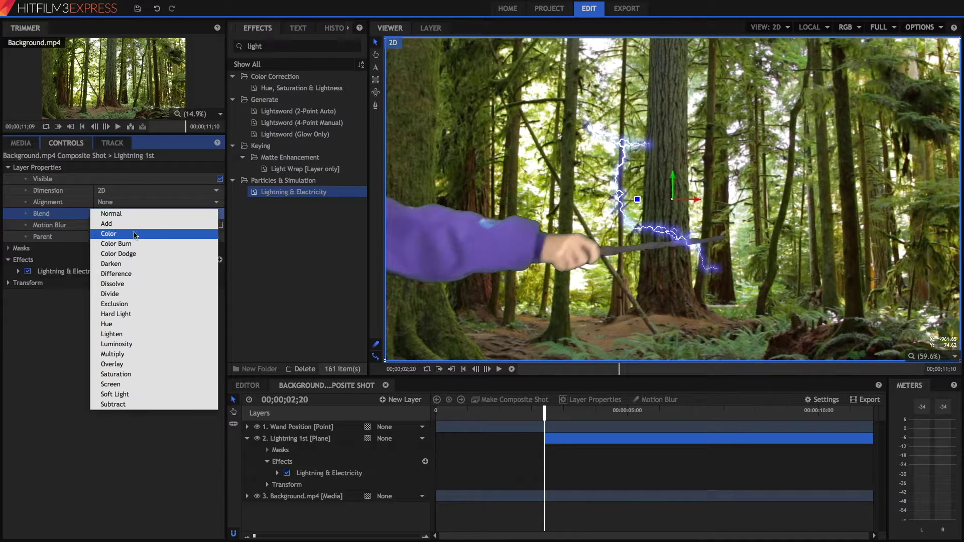
left_click(128, 258)
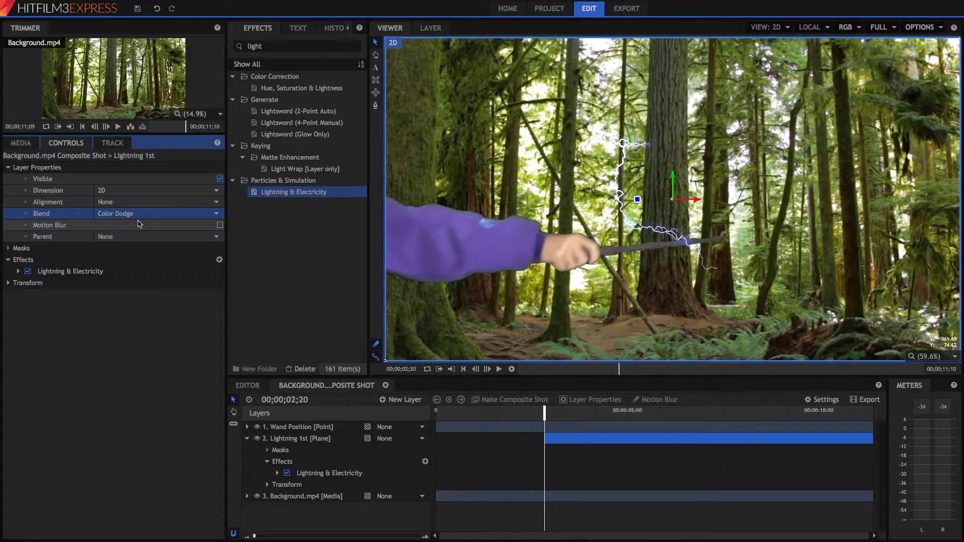
left_click(143, 214)
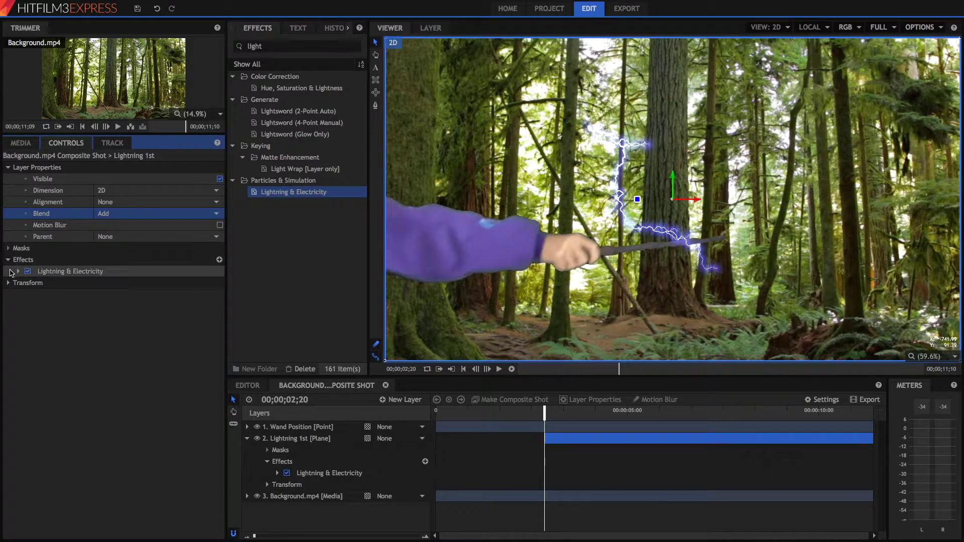
Drag the lightning's start to the wand tip and its end to the frame's right edge.
left_click(18, 272)
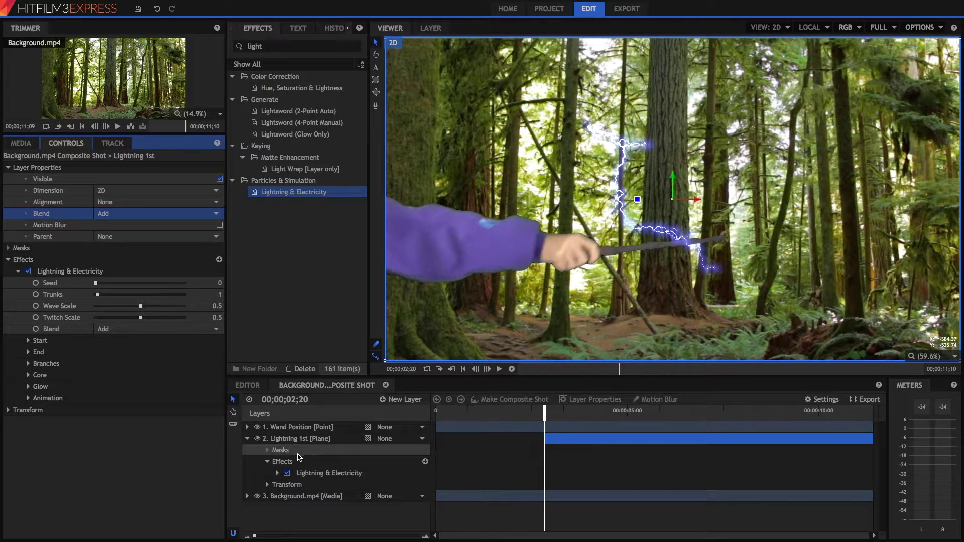
left_click(316, 473)
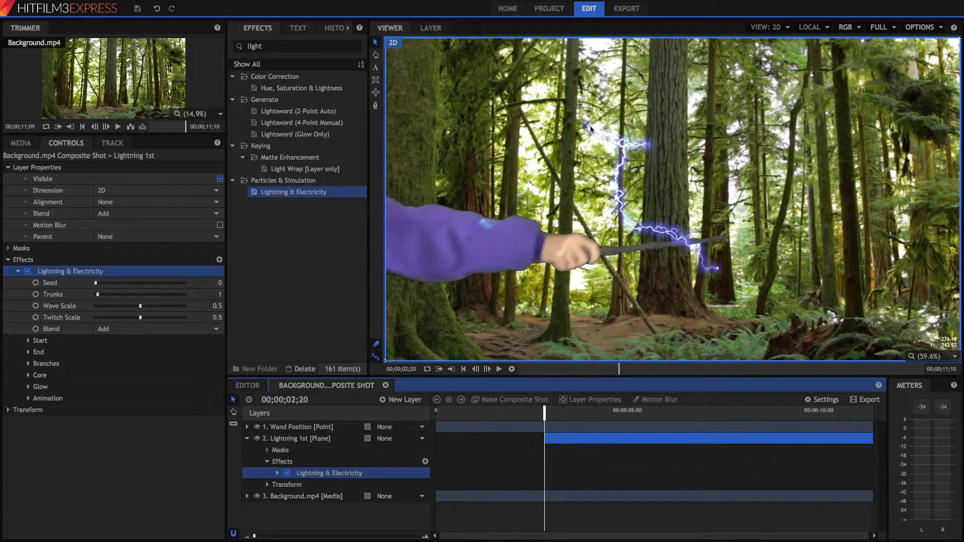
left_click_drag(625, 143, 712, 243)
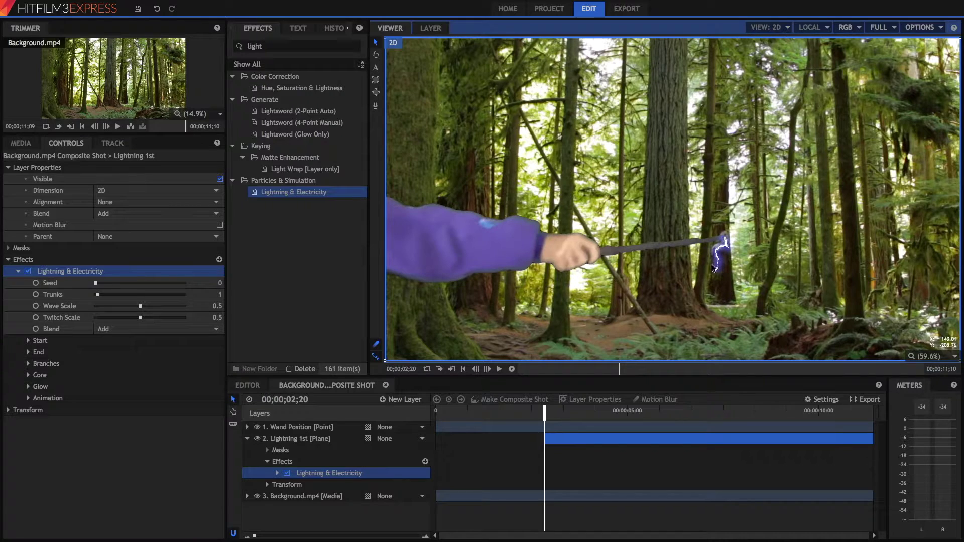
left_click_drag(717, 269, 950, 227)
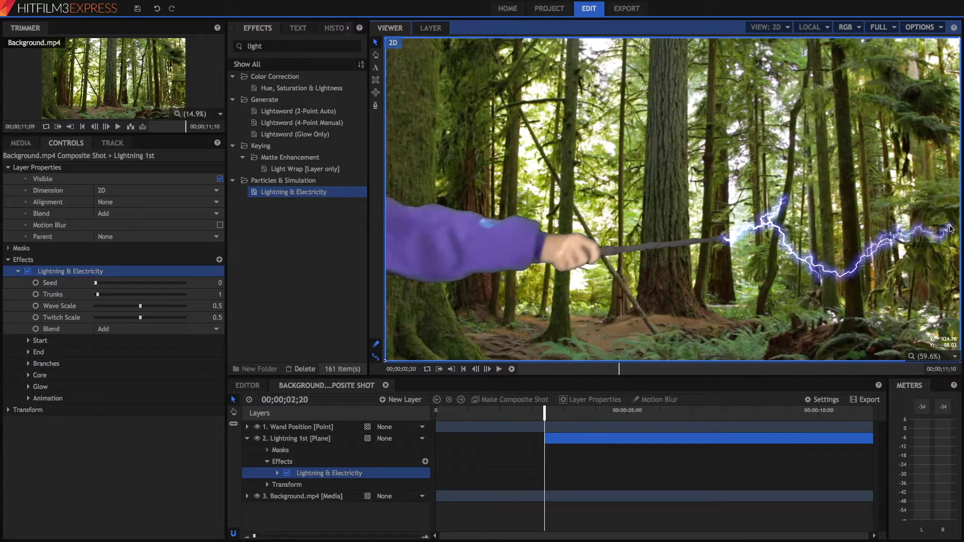
key("space")
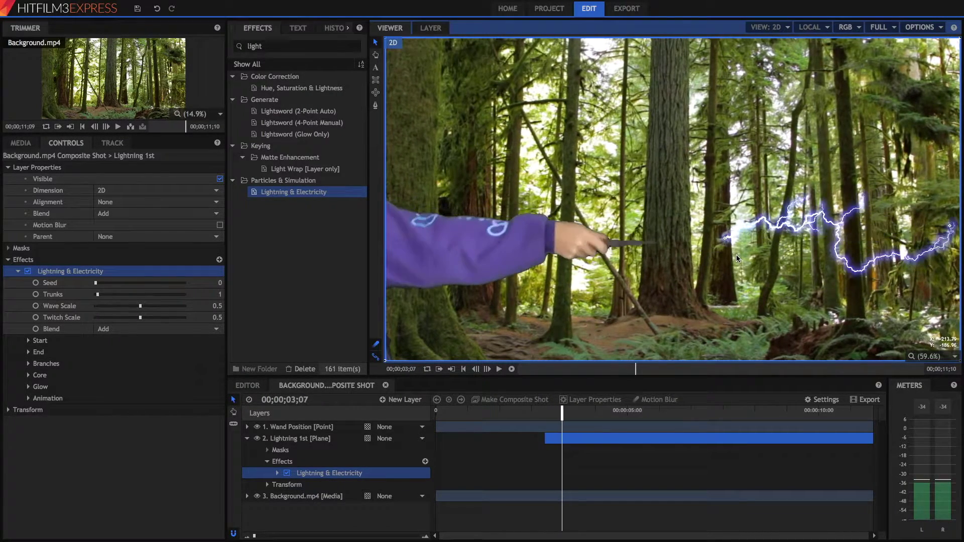
left_click(544, 415)
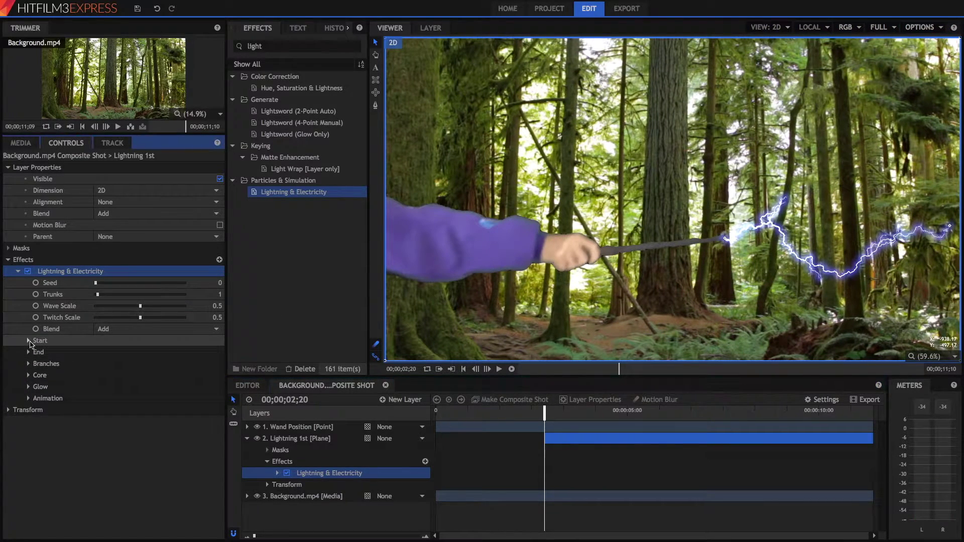
Anchor the lightning start to Wand Position with Start Point X and Y of 0.
left_click(34, 340)
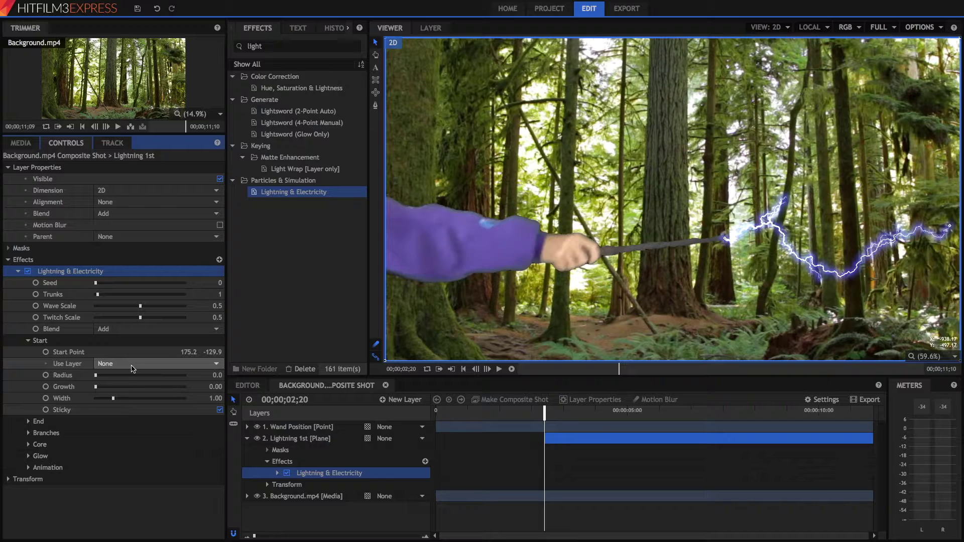
left_click(132, 365)
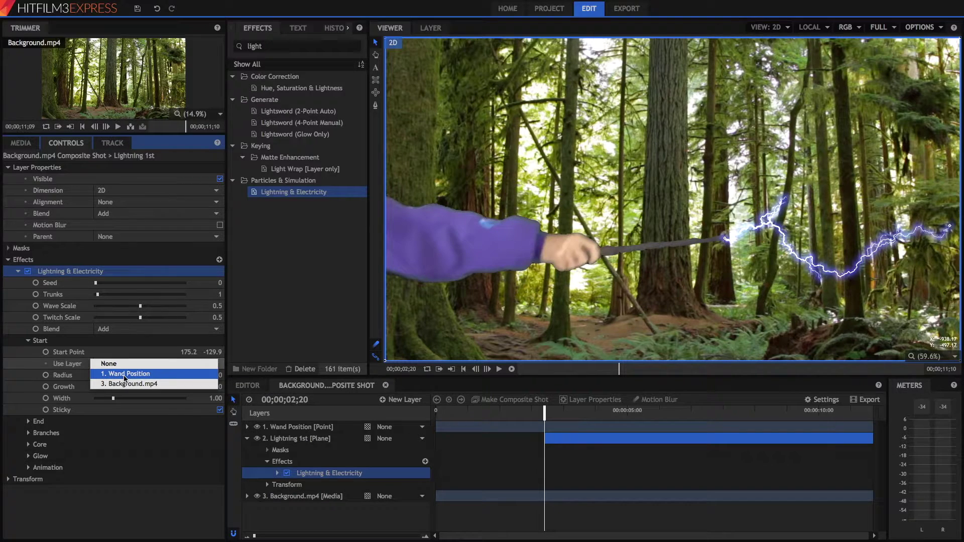
left_click(125, 374)
left_click_drag(539, 413, 636, 411)
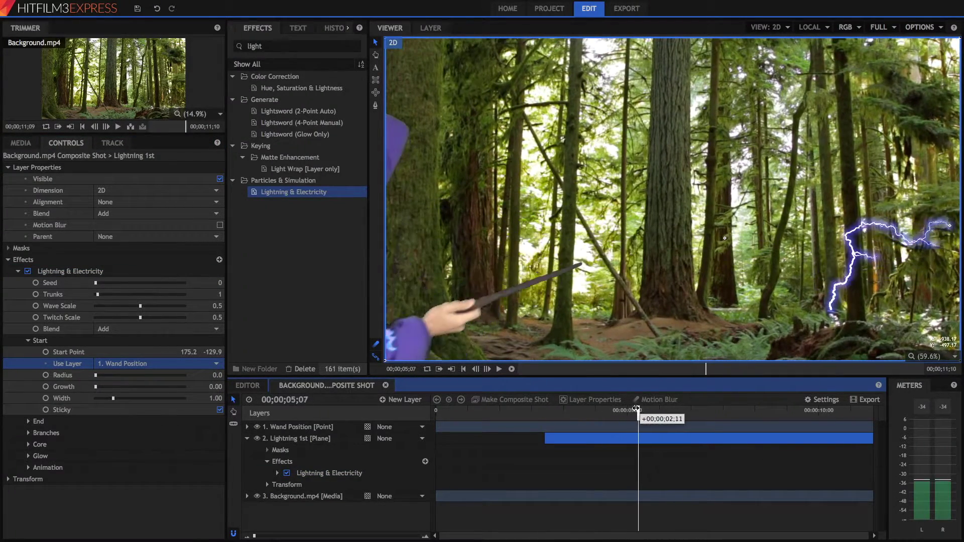
key("Home")
left_click(185, 352)
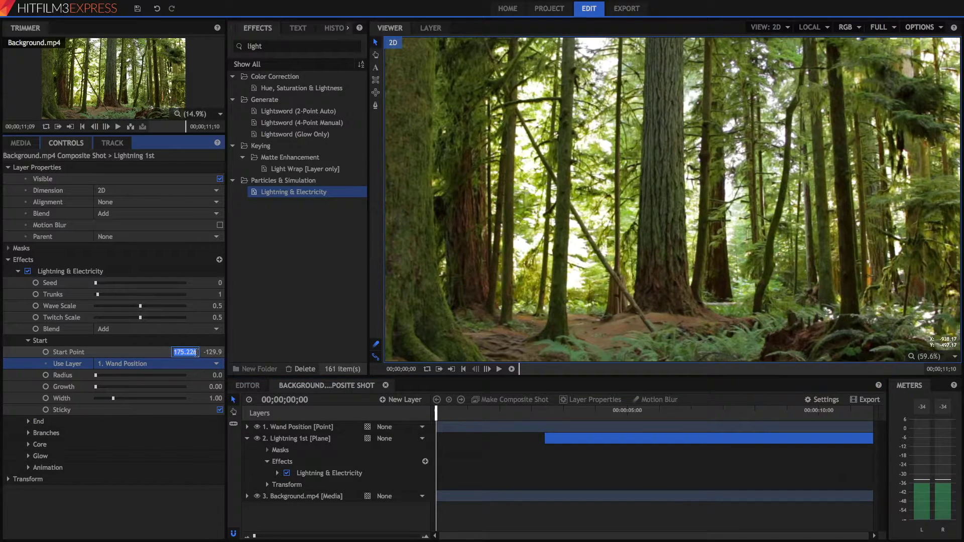
type("0")
key("Tab")
type("0")
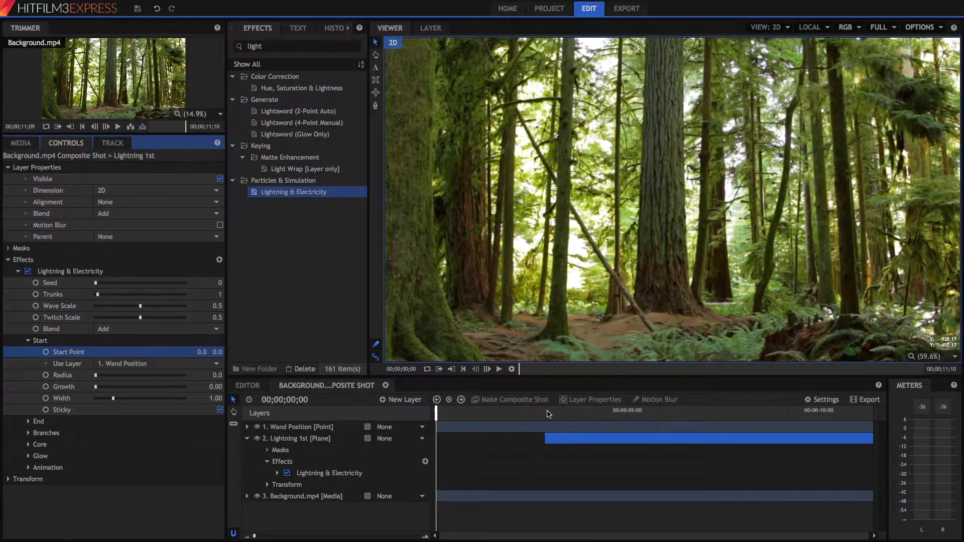
left_click_drag(544, 414, 743, 454)
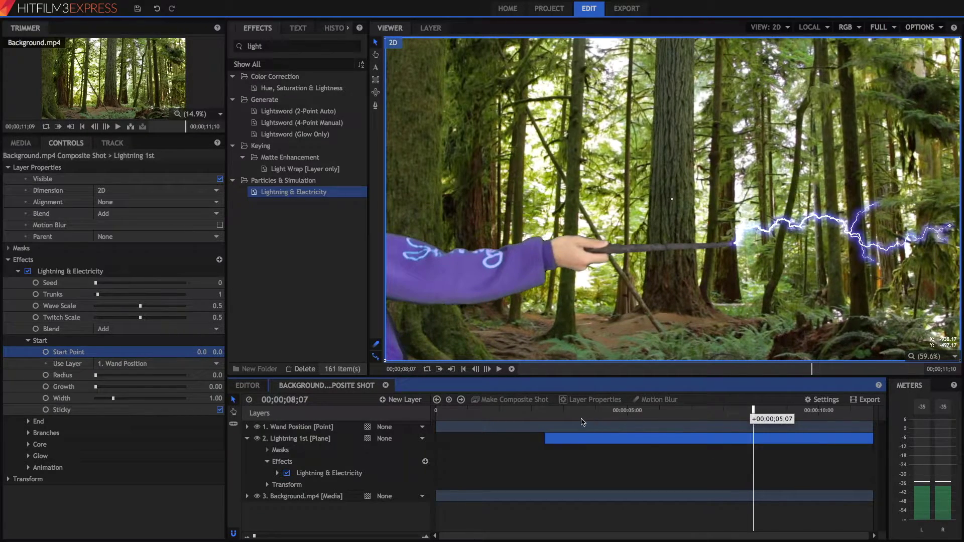
left_click_drag(753, 417, 593, 418)
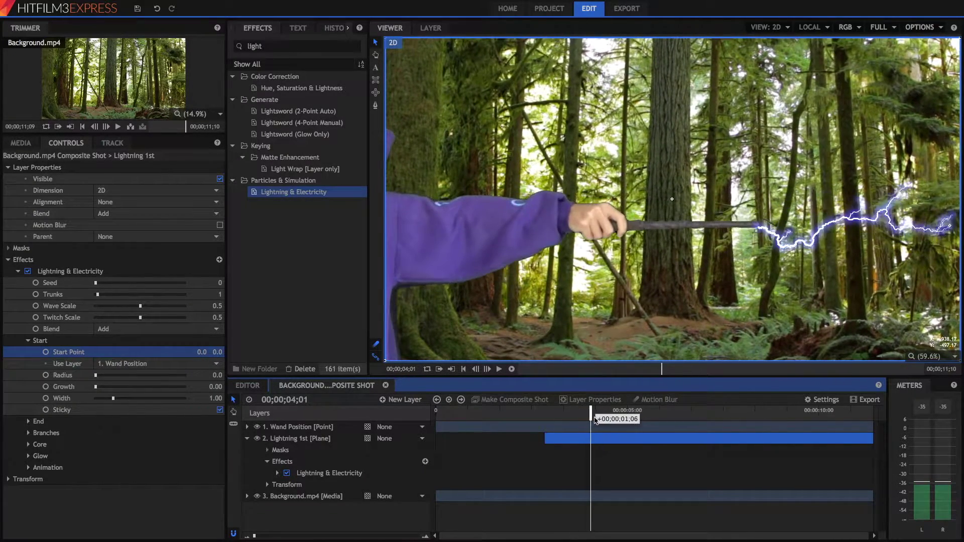
Trim the Lightning 1st plane to end around five seconds in, as the arm leaves frame.
left_click_drag(594, 419, 636, 427)
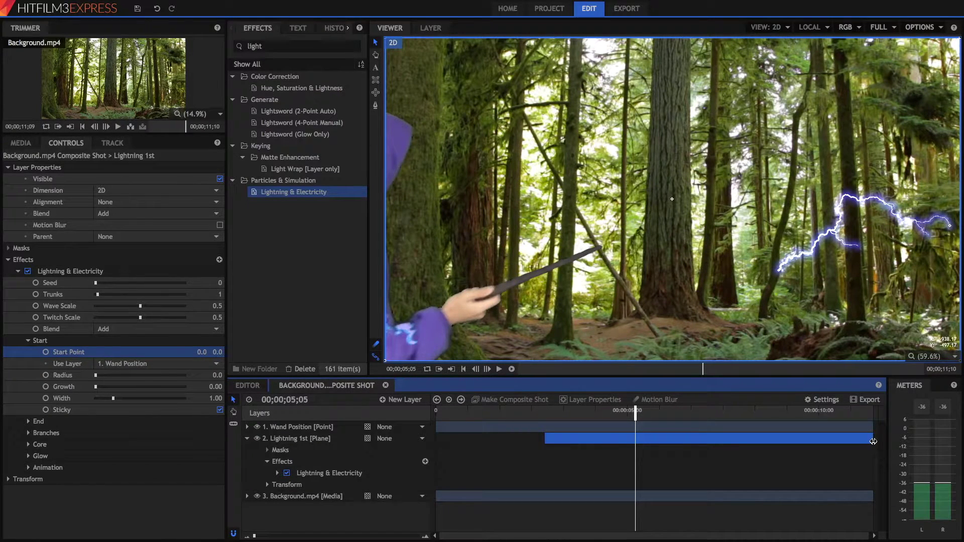
left_click_drag(873, 441, 668, 431)
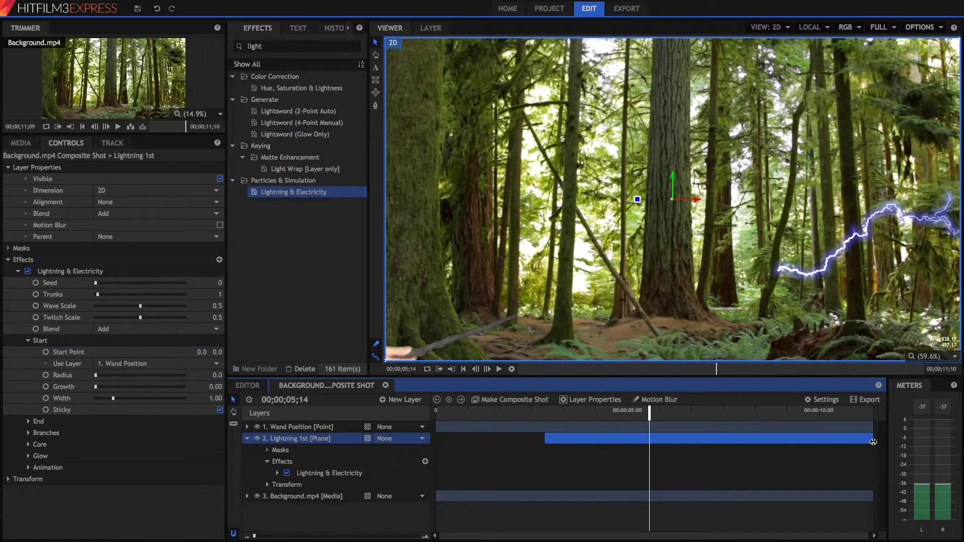
left_click(546, 413)
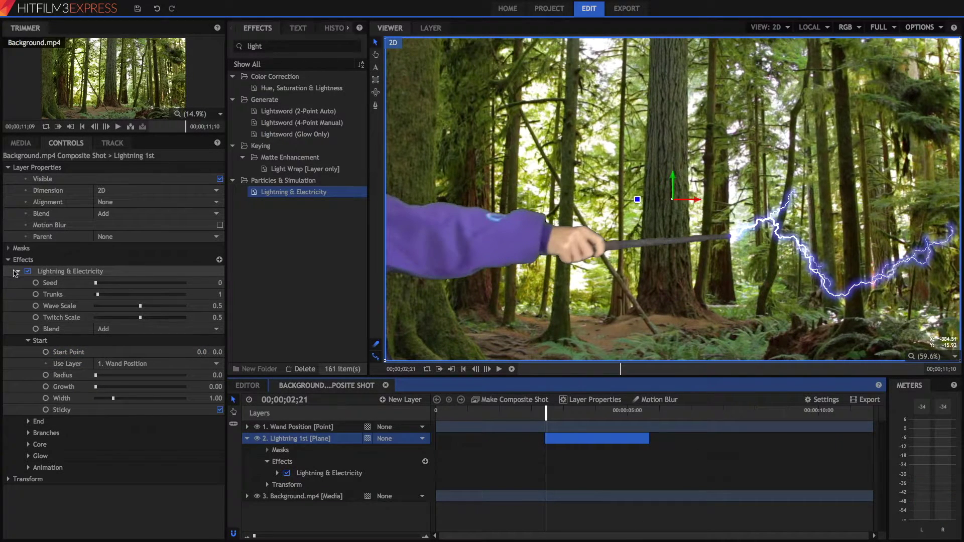
Try different lightning seed, trunk and wave scale values, then revert them.
mouse_move(97, 284)
left_mouse_down()
mouse_move(213, 287)
mouse_move(161, 296)
left_mouse_up()
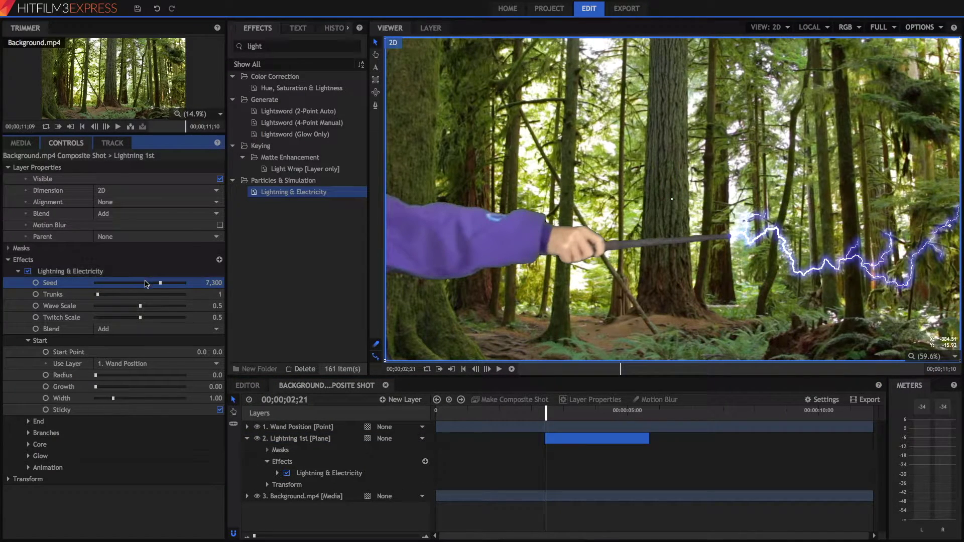
left_click_drag(161, 296, 95, 286)
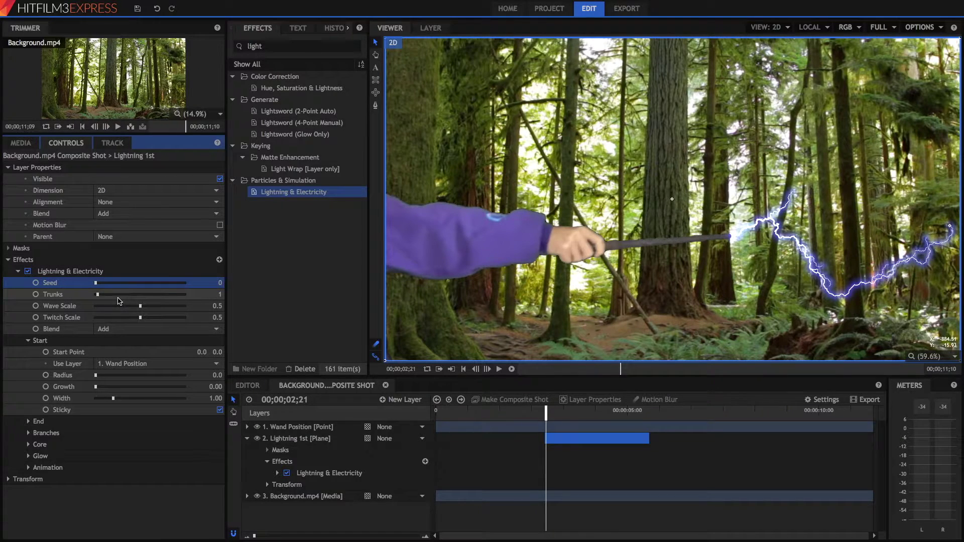
left_click_drag(97, 294, 137, 299)
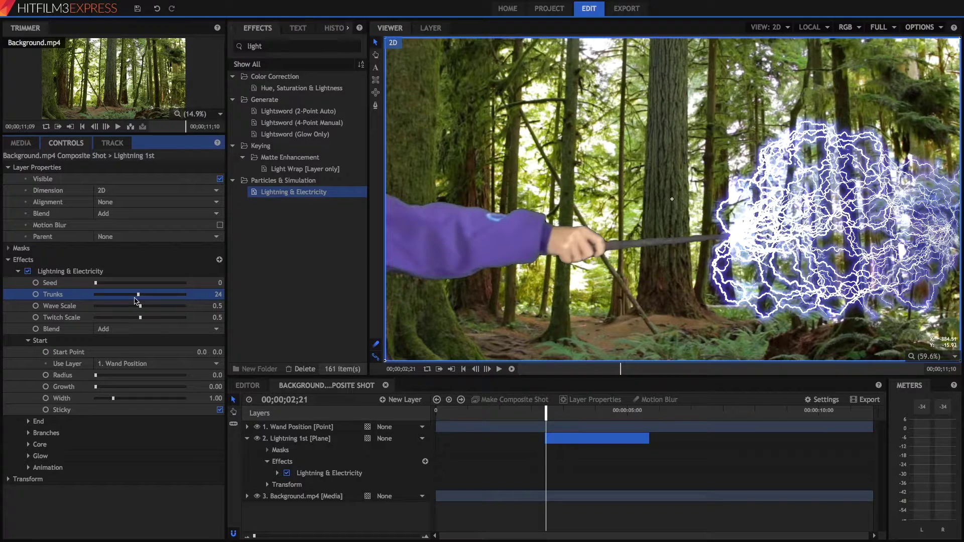
mouse_move(137, 294)
left_mouse_down()
mouse_move(74, 293)
mouse_move(107, 295)
mouse_move(97, 294)
left_mouse_up()
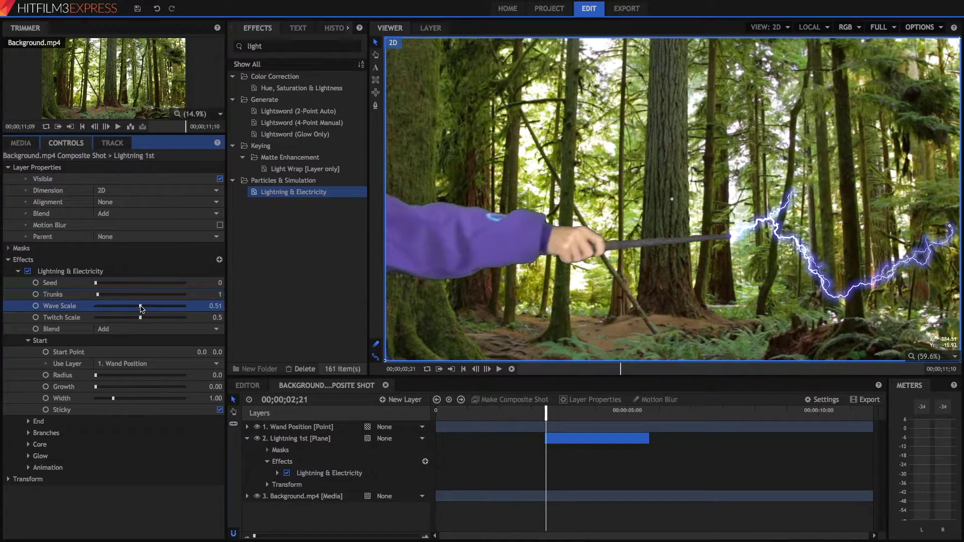
left_click_drag(141, 306, 195, 309)
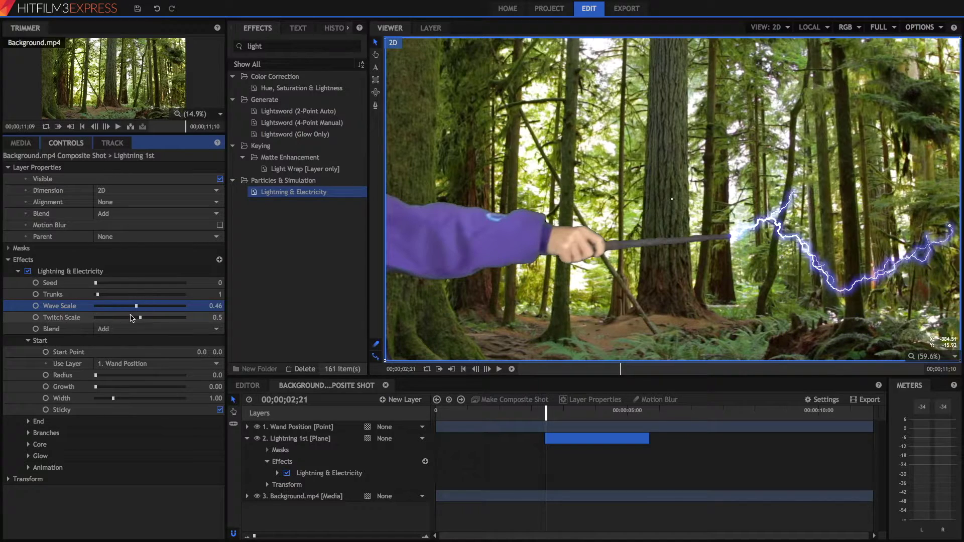
mouse_move(184, 306)
left_mouse_down()
mouse_move(137, 306)
mouse_move(209, 320)
mouse_move(131, 320)
mouse_move(124, 308)
left_mouse_up()
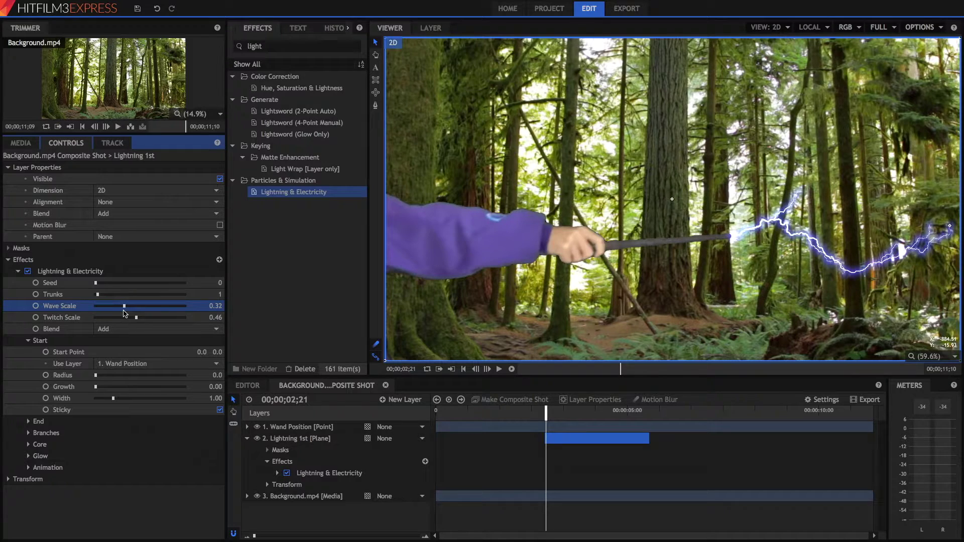
Set twitch scale to 0.68, use three trunks, and raise wave scale to about 0.56.
left_click_drag(136, 318, 150, 316)
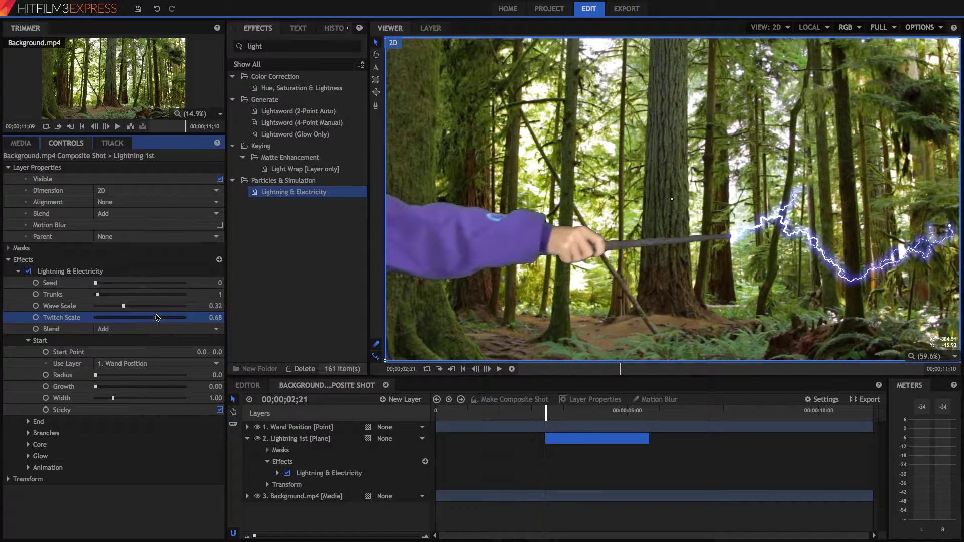
left_click_drag(97, 294, 99, 294)
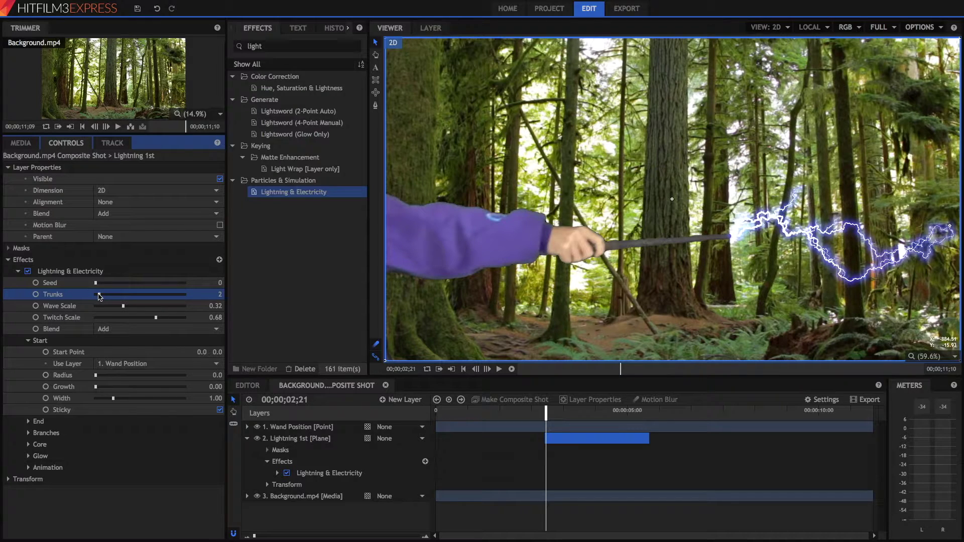
left_click_drag(98, 294, 101, 294)
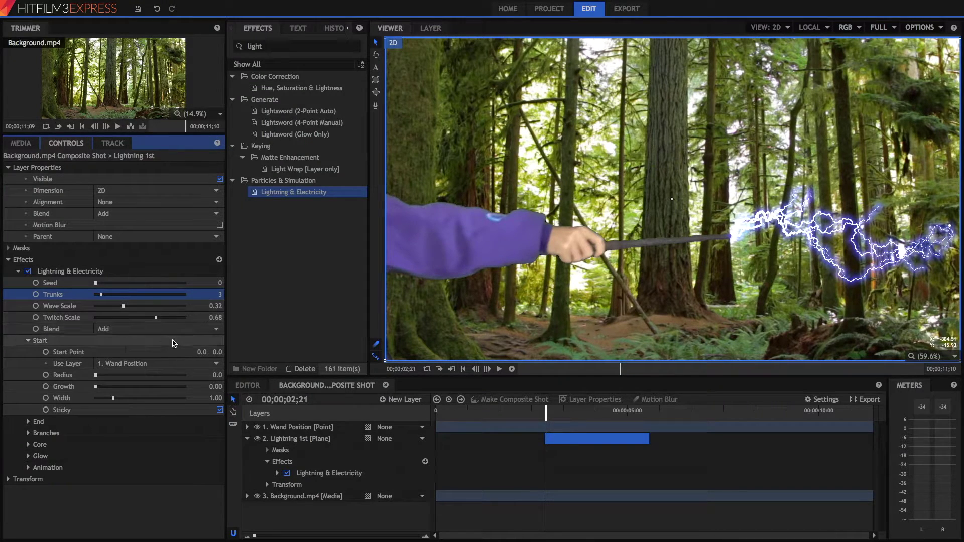
left_click_drag(123, 306, 143, 306)
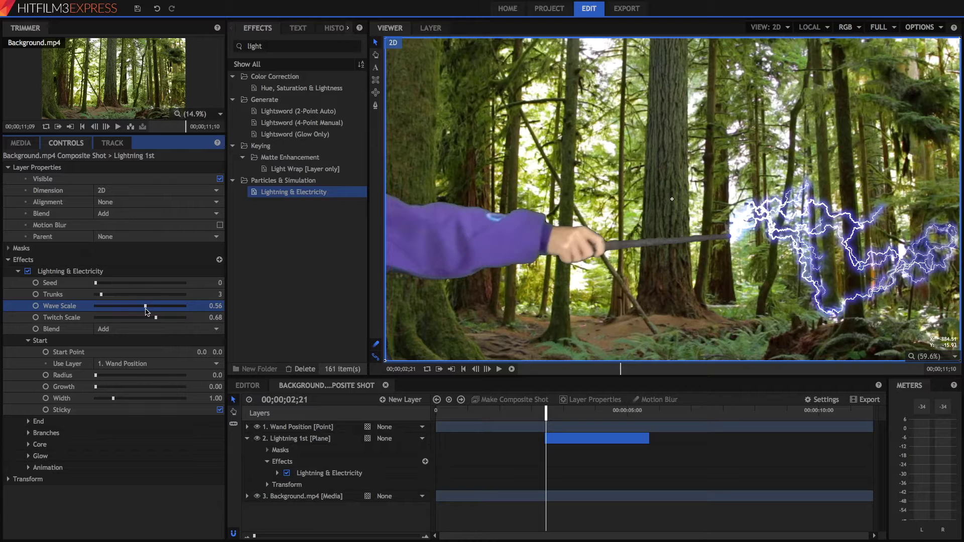
Set the Lightning & Electricity blend to None and reselect the Lightning 1st layer.
left_click(130, 330)
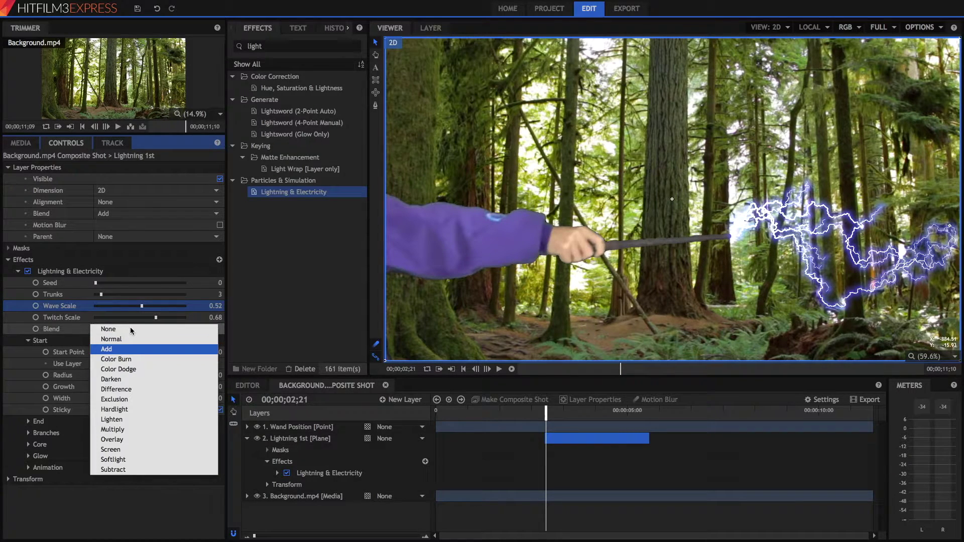
left_click(108, 329)
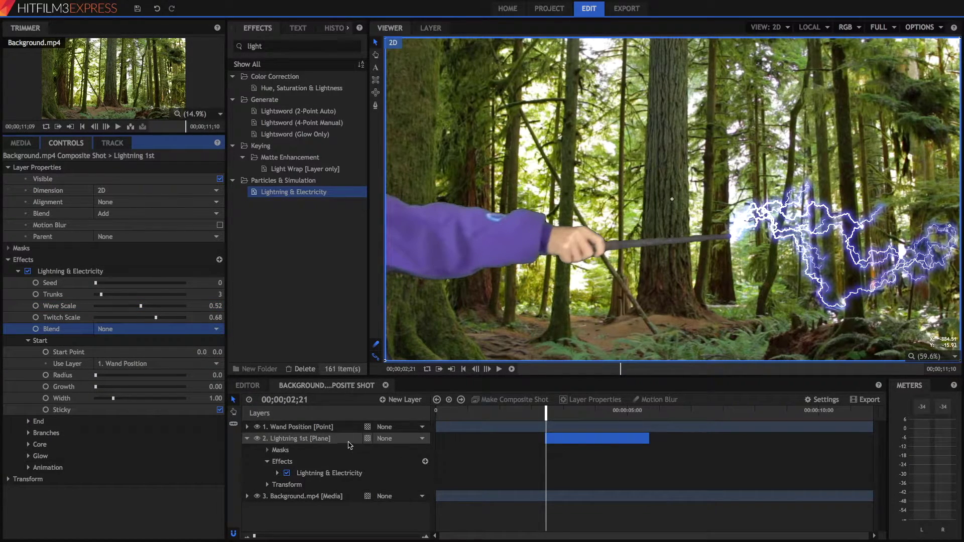
left_click(305, 496)
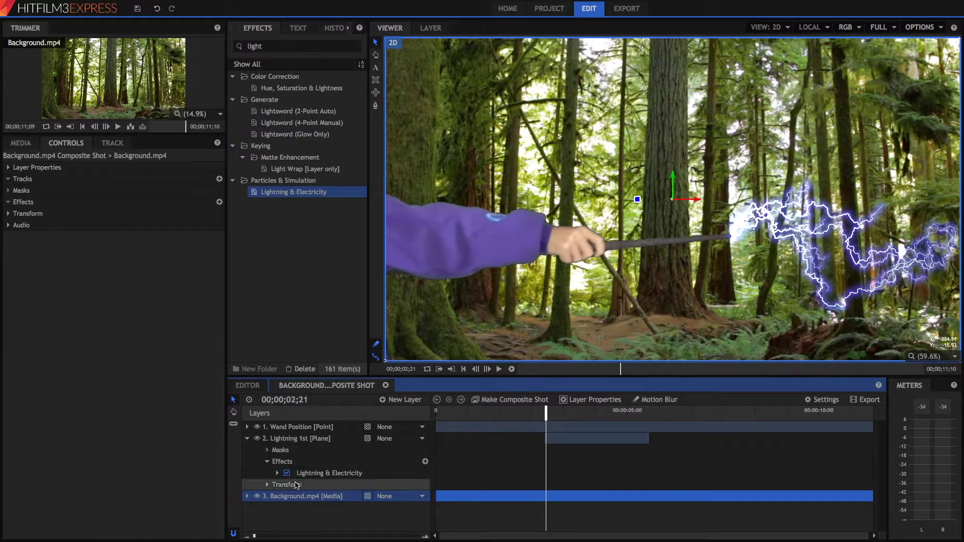
left_click(299, 438)
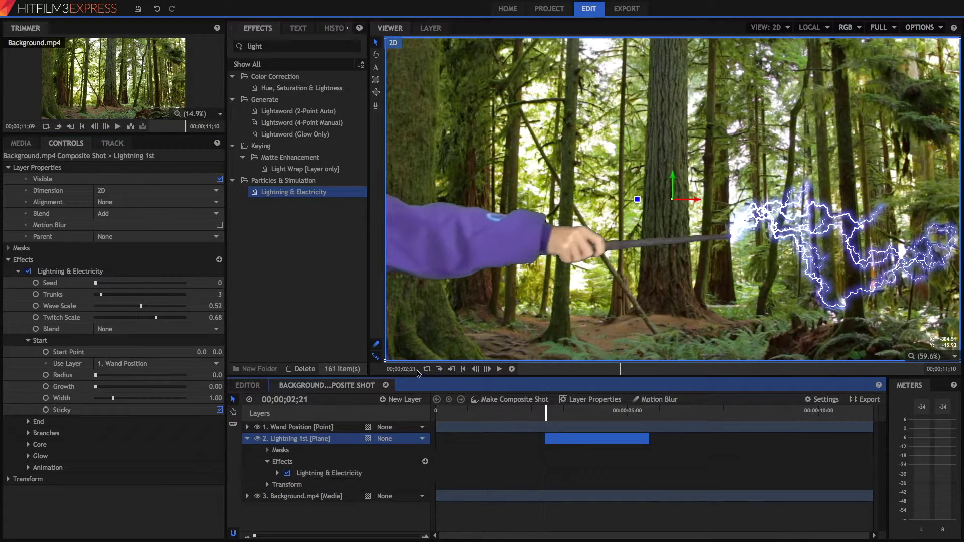
left_click(155, 329)
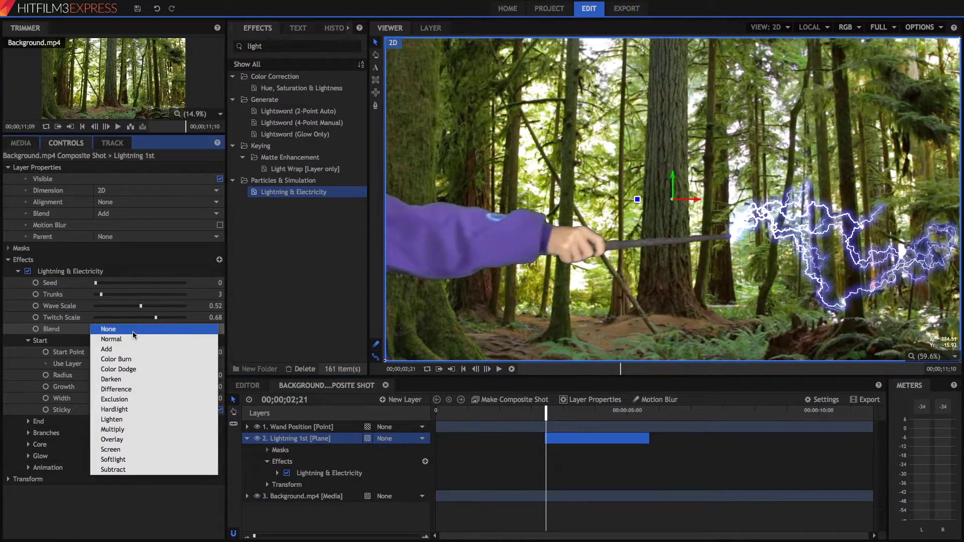
left_click(133, 332)
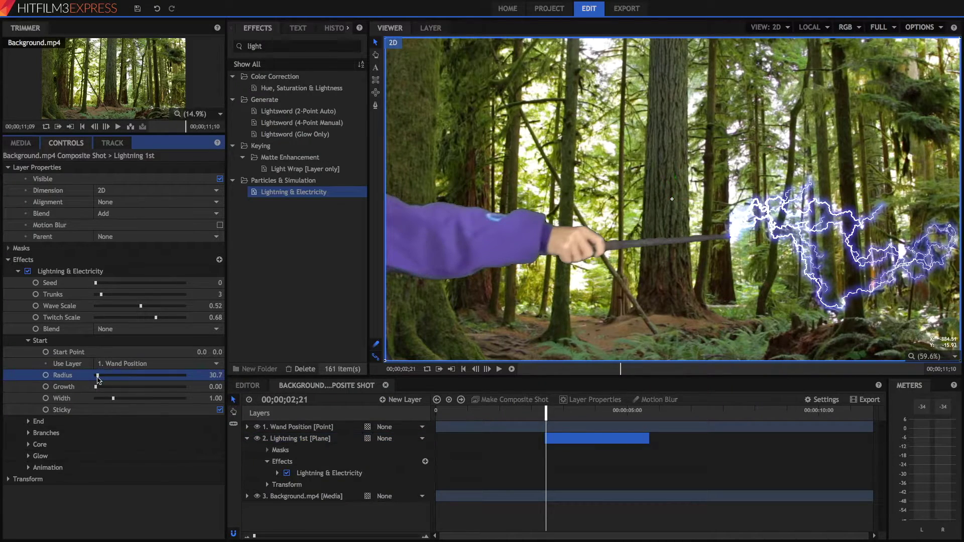
Test lightning start radius, growth and width, leaving radius and growth at zero and width 1.
left_click_drag(97, 375, 136, 376)
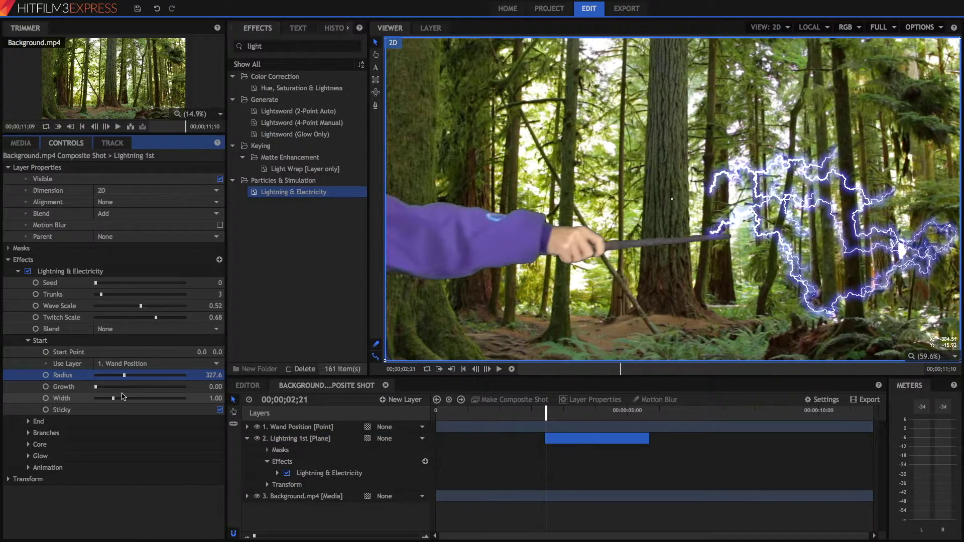
mouse_move(135, 375)
left_mouse_down()
mouse_move(209, 375)
mouse_move(83, 377)
left_mouse_up()
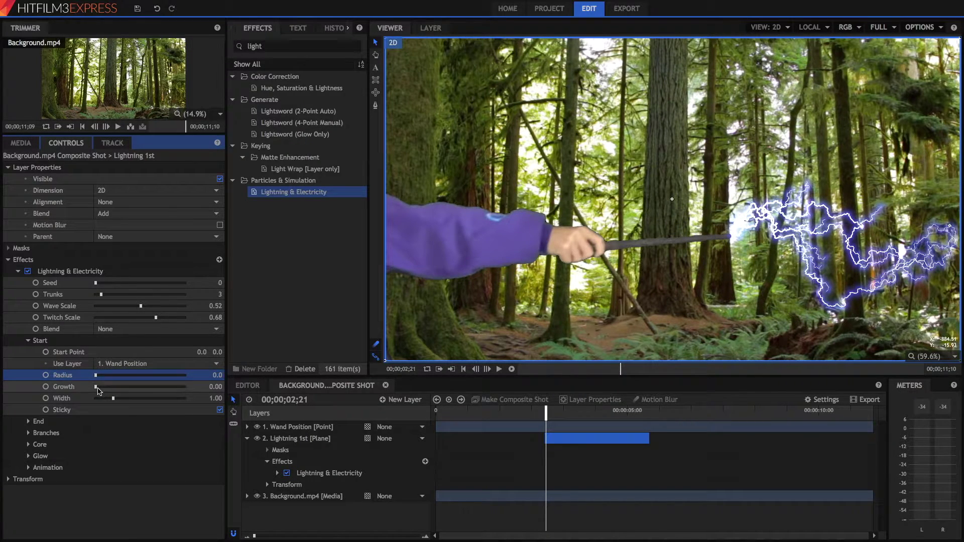
mouse_move(97, 387)
left_mouse_down()
mouse_move(141, 388)
mouse_move(95, 387)
left_mouse_up()
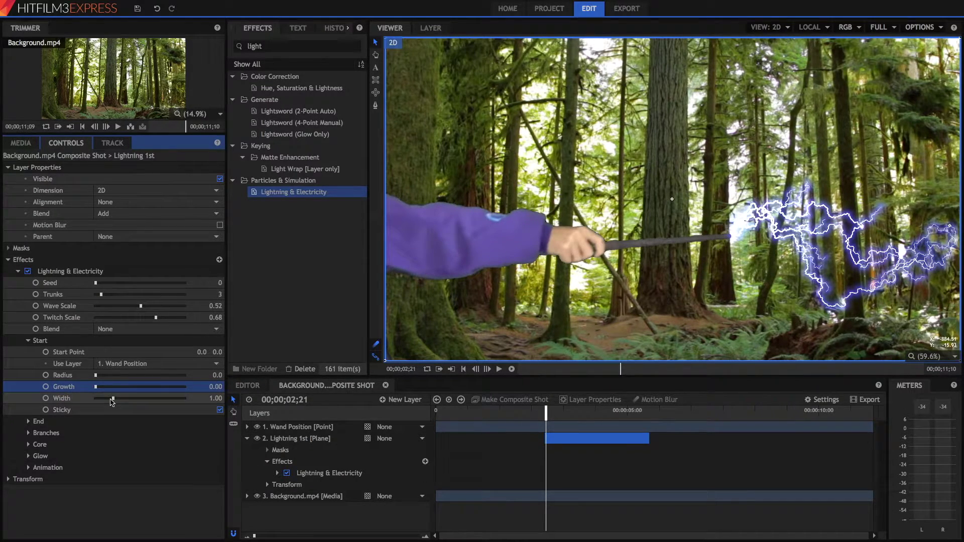
left_click_drag(111, 398, 186, 399)
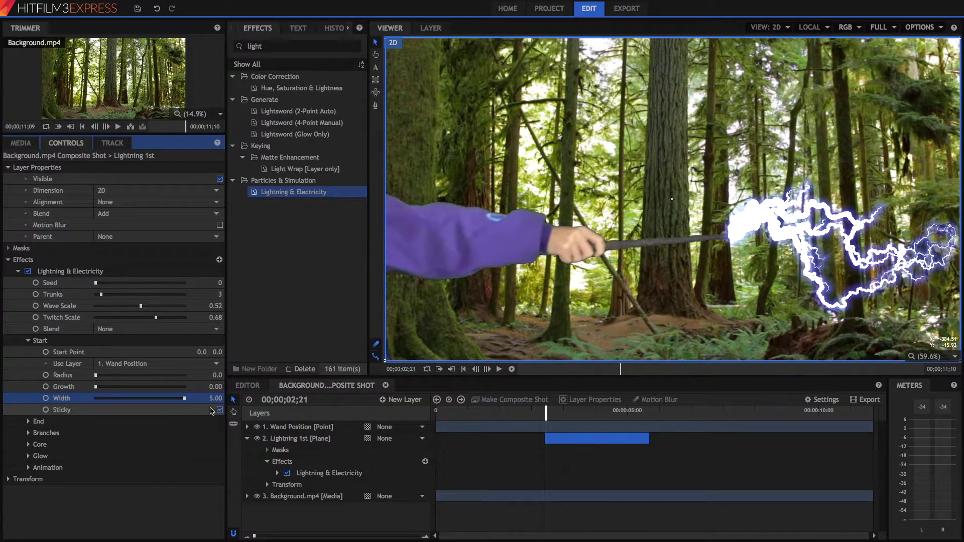
double_click(184, 398)
Drag the lightning's end point past the right frame edge at 25% viewer zoom.
left_click(27, 421)
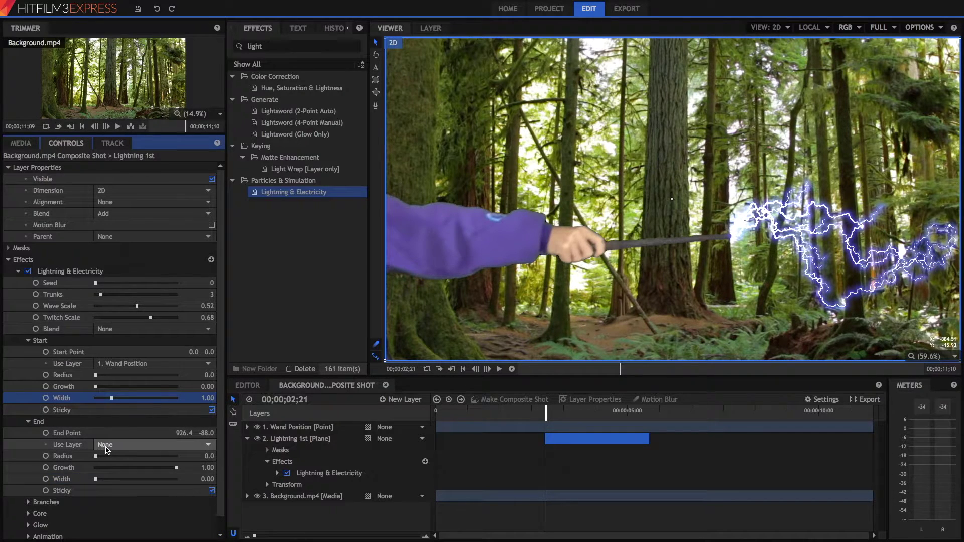
left_click_drag(184, 433, 203, 434)
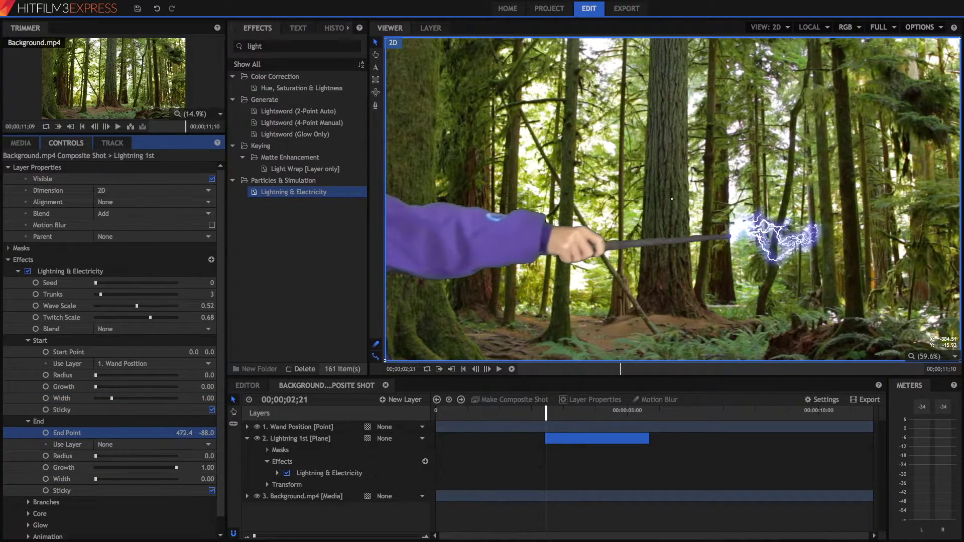
left_click(929, 356)
left_click(926, 437)
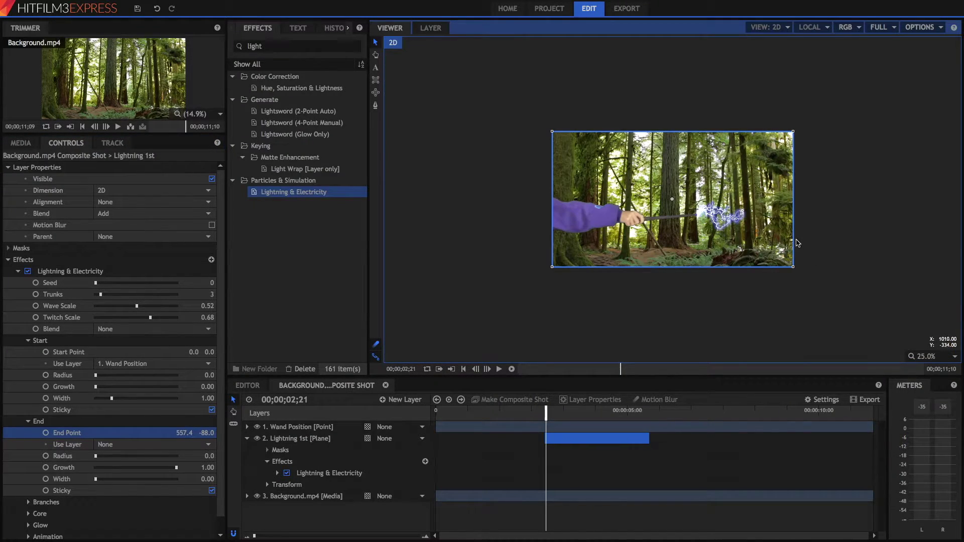
left_click_drag(744, 216, 928, 216)
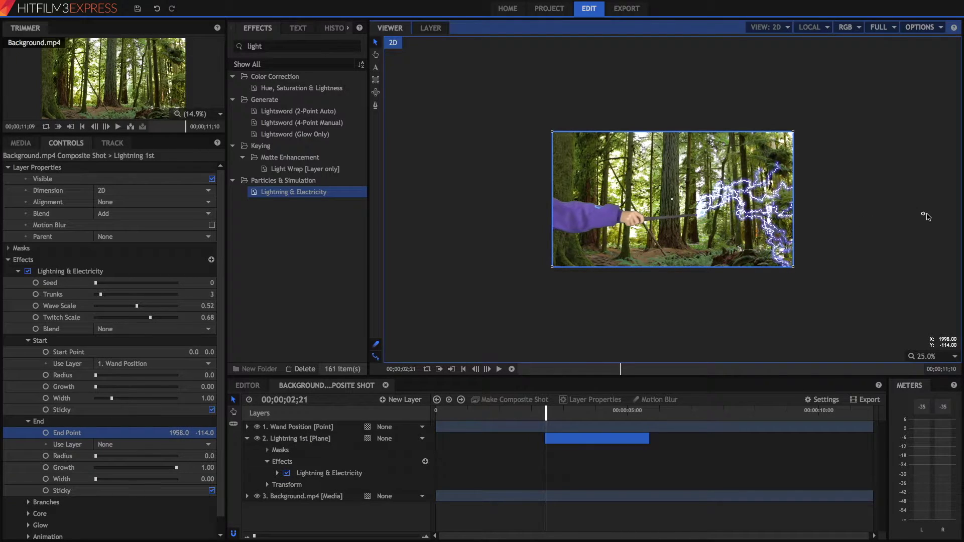
Lower the lightning wave scale to 0.2 and return the viewer to Scale to Fit.
left_click_drag(547, 412, 595, 411)
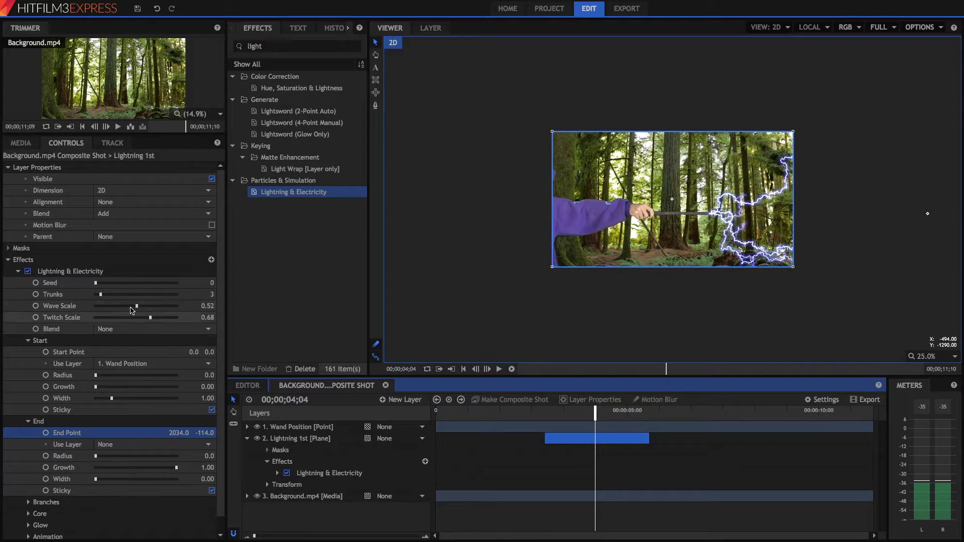
left_click_drag(137, 306, 110, 307)
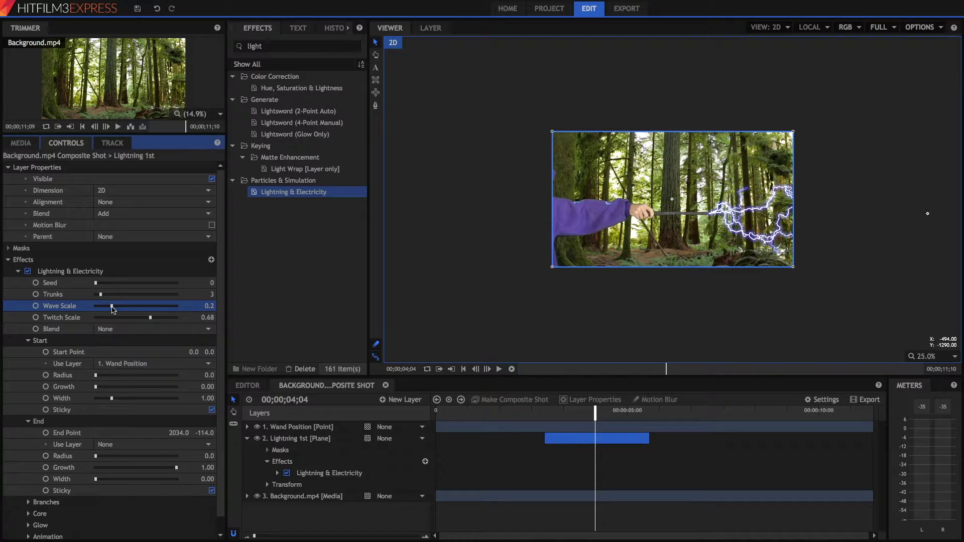
left_click(925, 356)
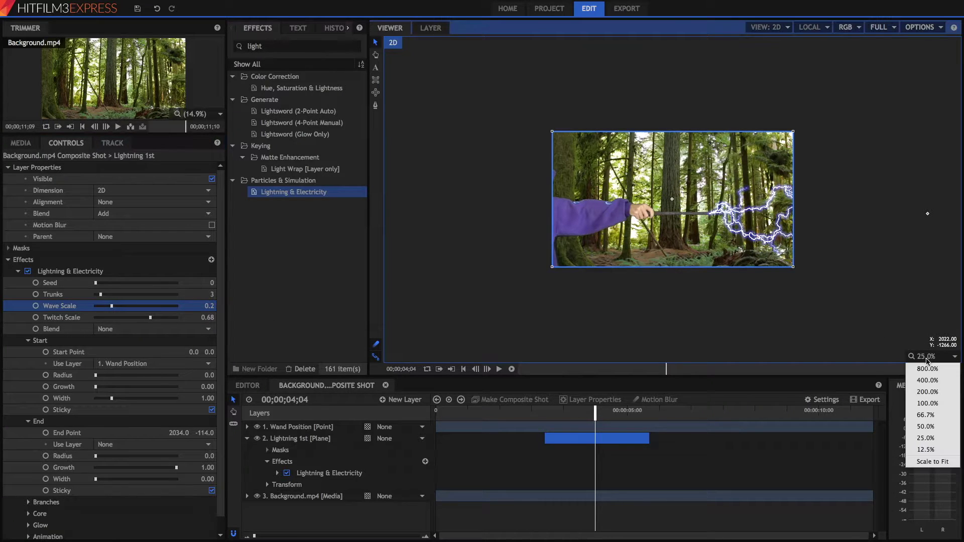
left_click(933, 462)
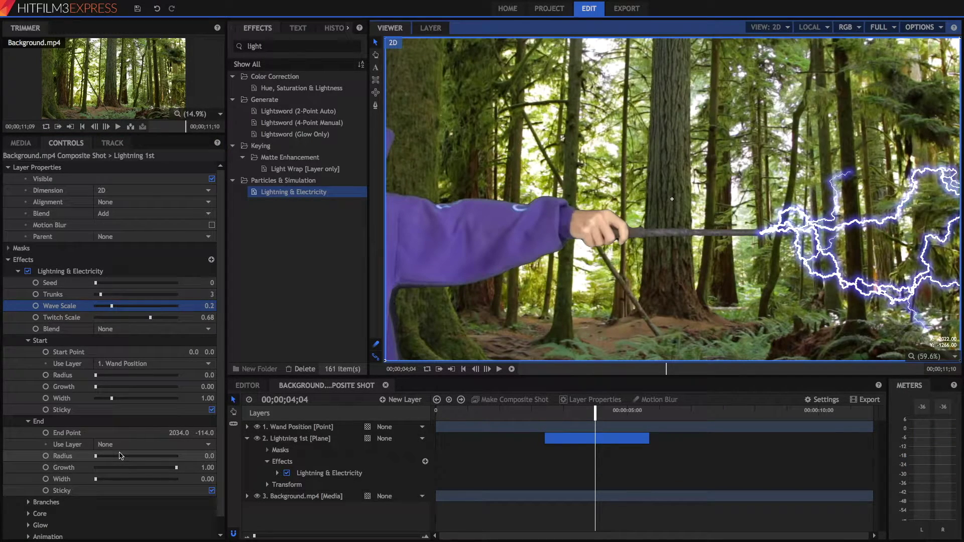
Test and reset end radius and growth, then set the lightning start width to 1.1.
mouse_move(96, 455)
left_mouse_down()
mouse_move(190, 453)
mouse_move(94, 455)
left_mouse_up()
left_click(93, 468)
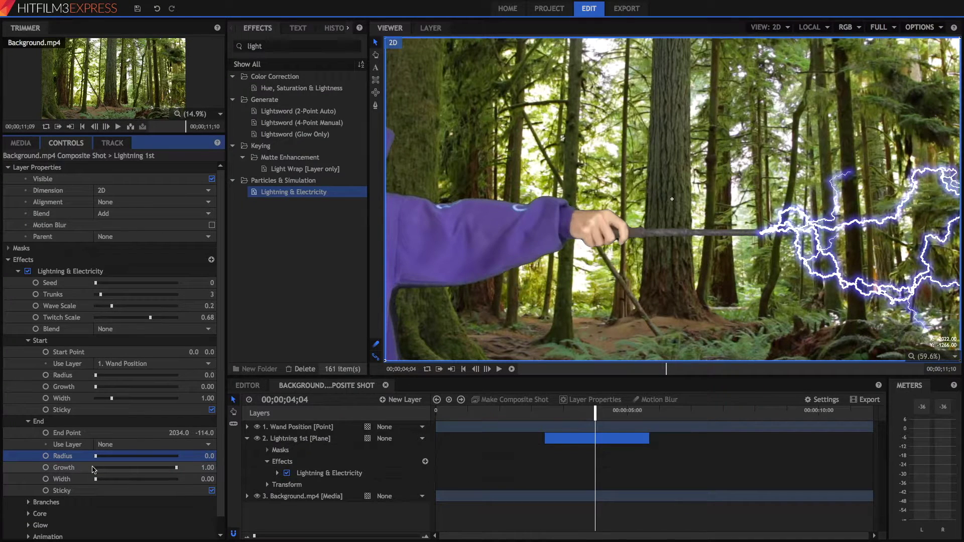
mouse_move(176, 468)
left_mouse_down()
mouse_move(64, 470)
mouse_move(176, 468)
left_mouse_up()
mouse_move(112, 478)
left_mouse_down()
mouse_move(141, 480)
mouse_move(25, 483)
left_mouse_up()
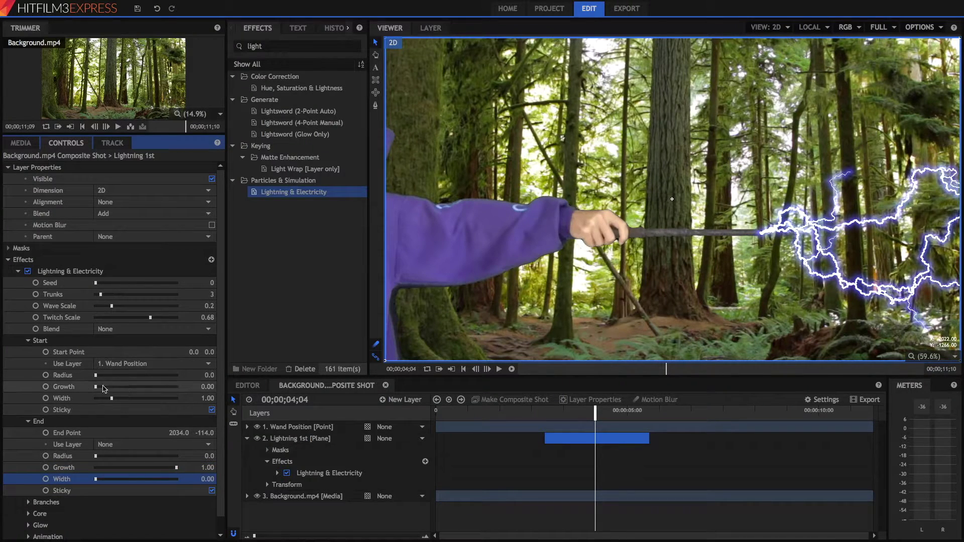
left_click_drag(111, 398, 114, 399)
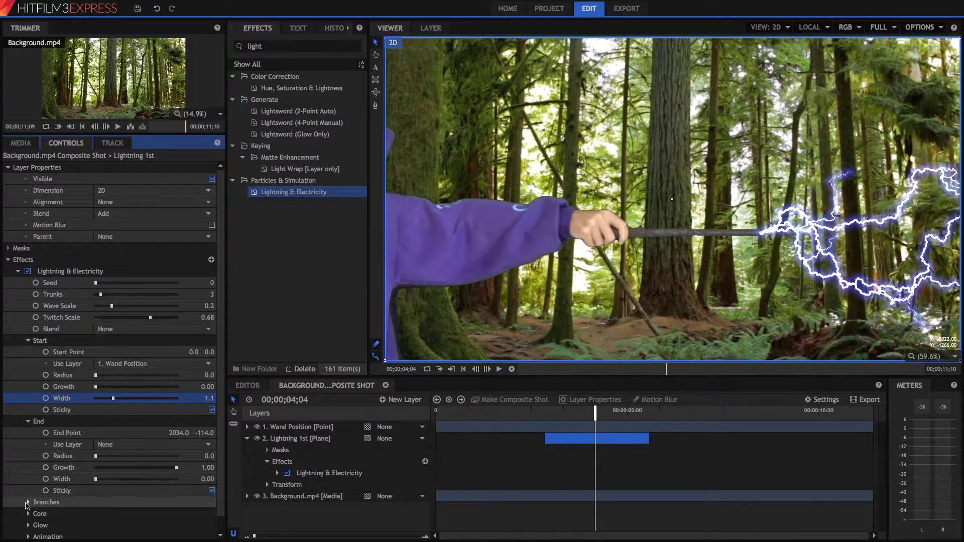
left_click(28, 503)
scroll(114, 376, "down", 3)
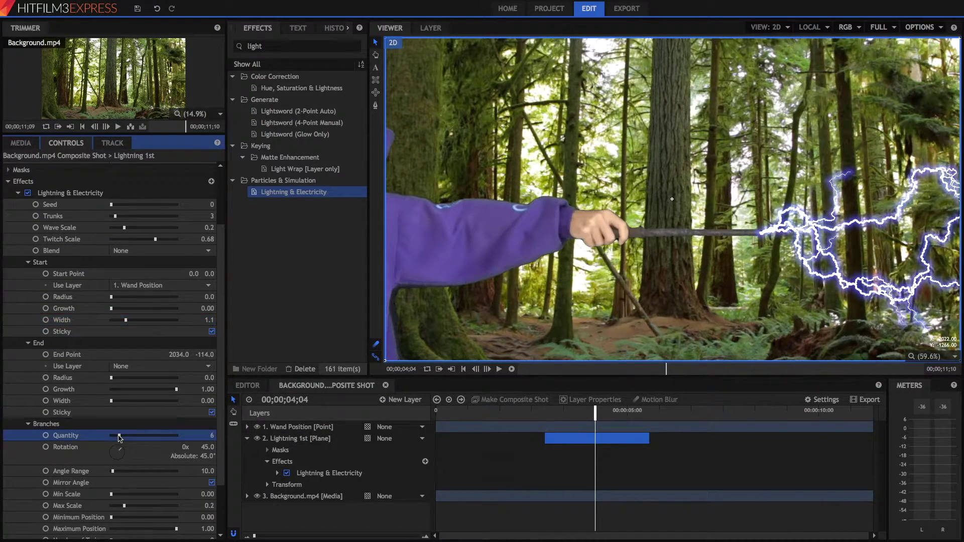
Settle the lightning at six branches rotated 24 degrees.
left_click_drag(118, 437, 233, 446)
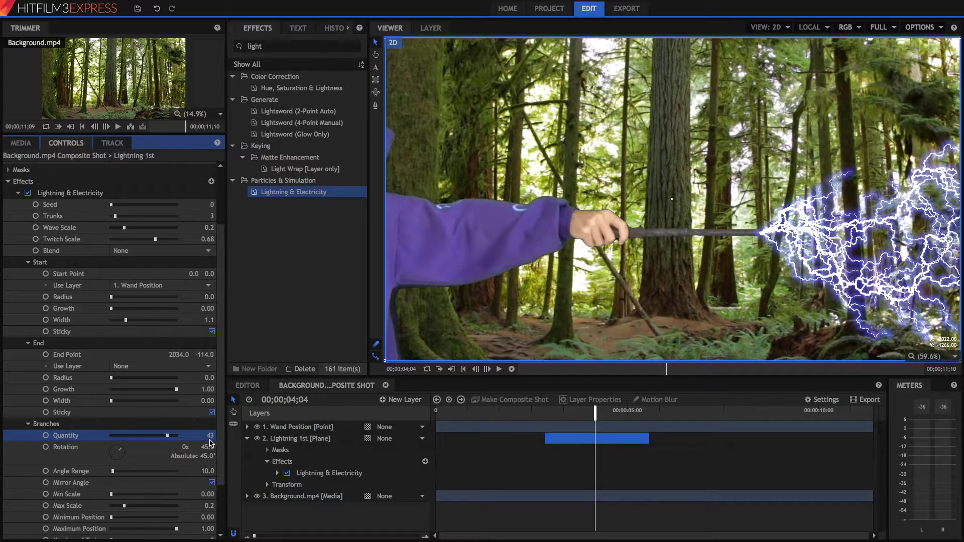
left_click(113, 437)
left_click_drag(115, 437, 119, 441)
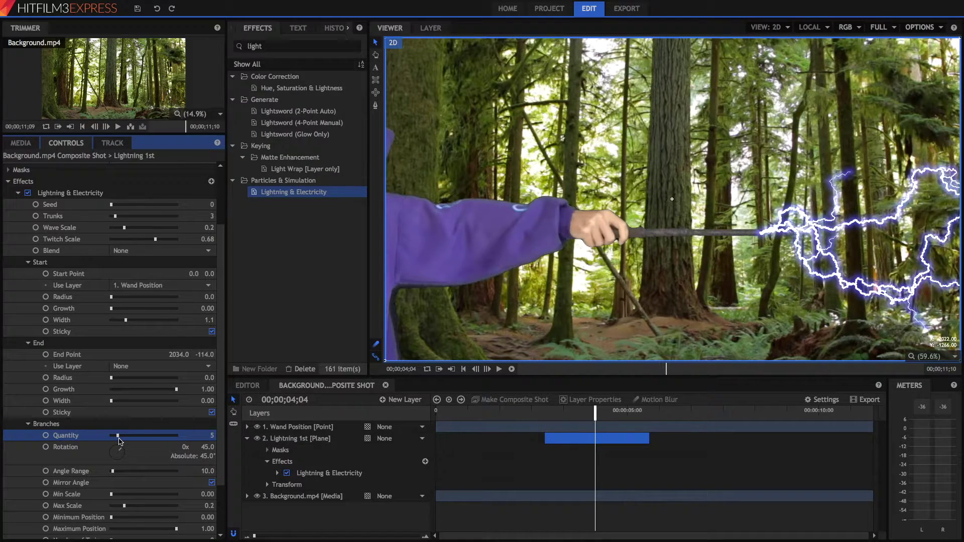
scroll(121, 440, "down", 3)
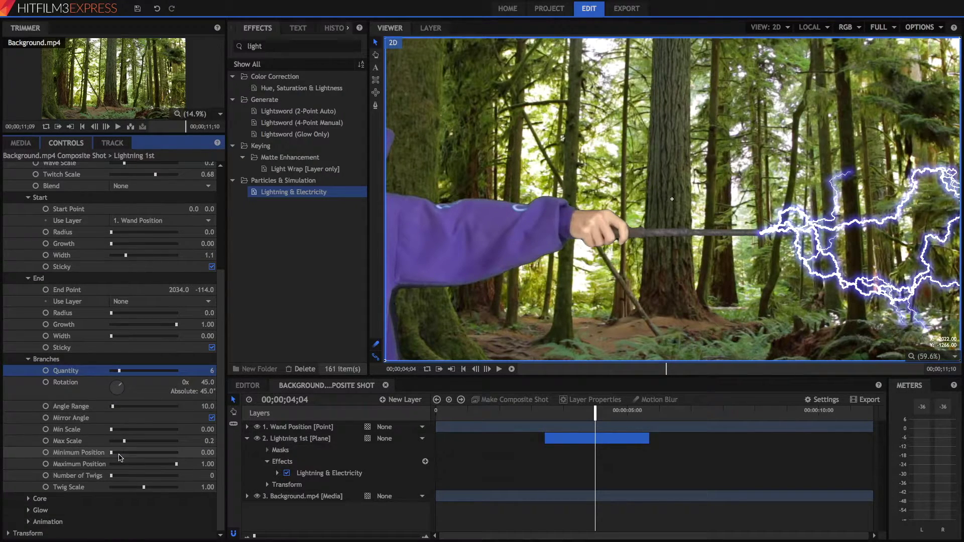
mouse_move(123, 388)
left_mouse_down()
mouse_move(78, 407)
mouse_move(134, 370)
mouse_move(120, 385)
left_mouse_up()
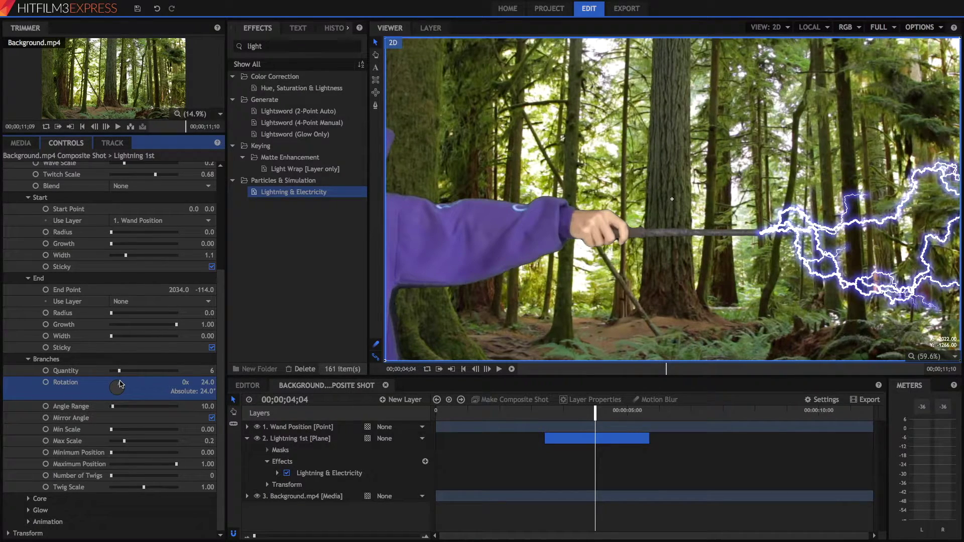
Set angle range 0, mirror angles, branch scale 0 to 0.2, and zero twigs.
mouse_move(113, 407)
left_mouse_down()
mouse_move(155, 409)
mouse_move(76, 411)
left_mouse_up()
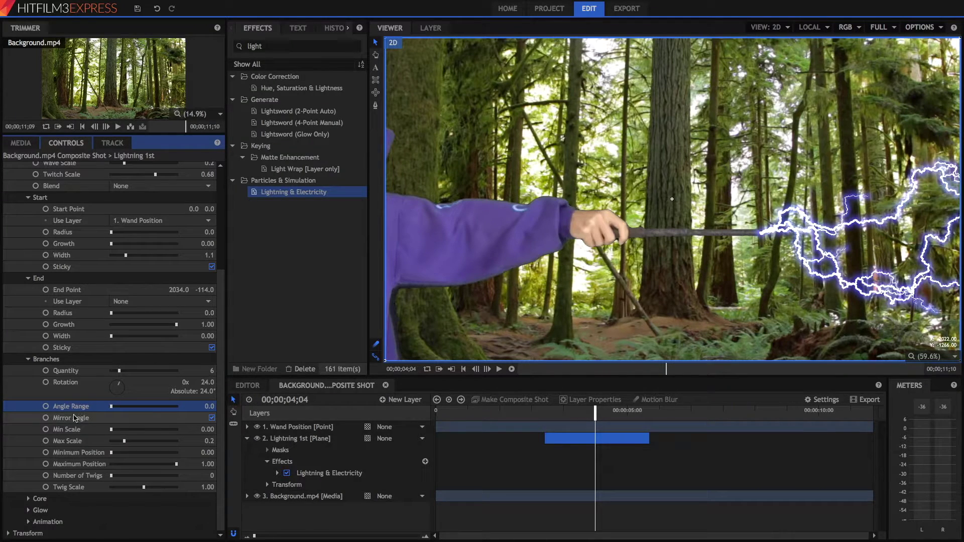
left_click(212, 418)
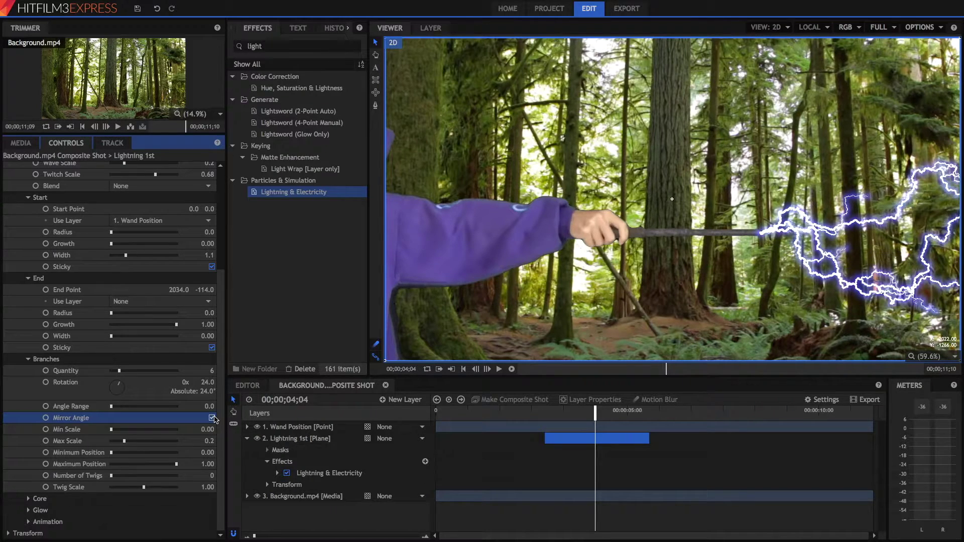
left_click(112, 431)
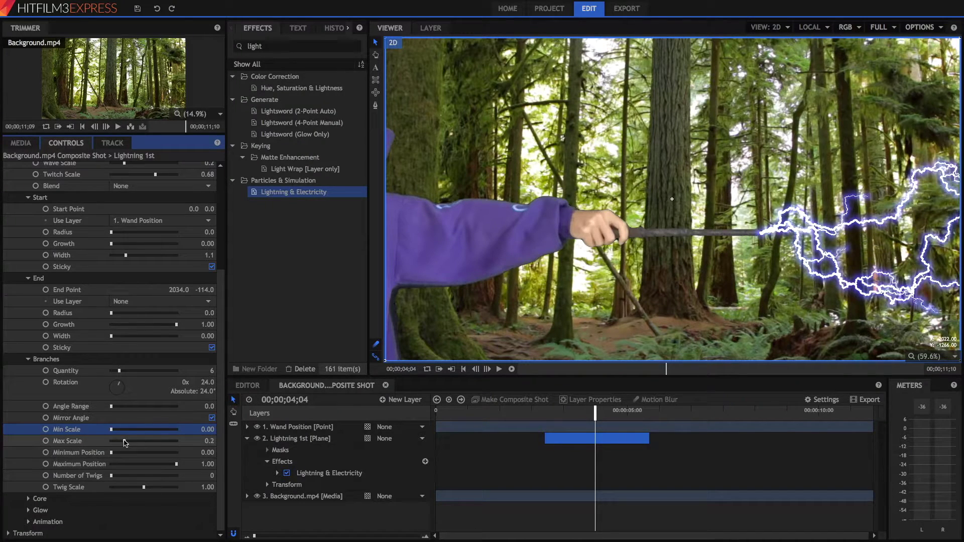
left_click(117, 452)
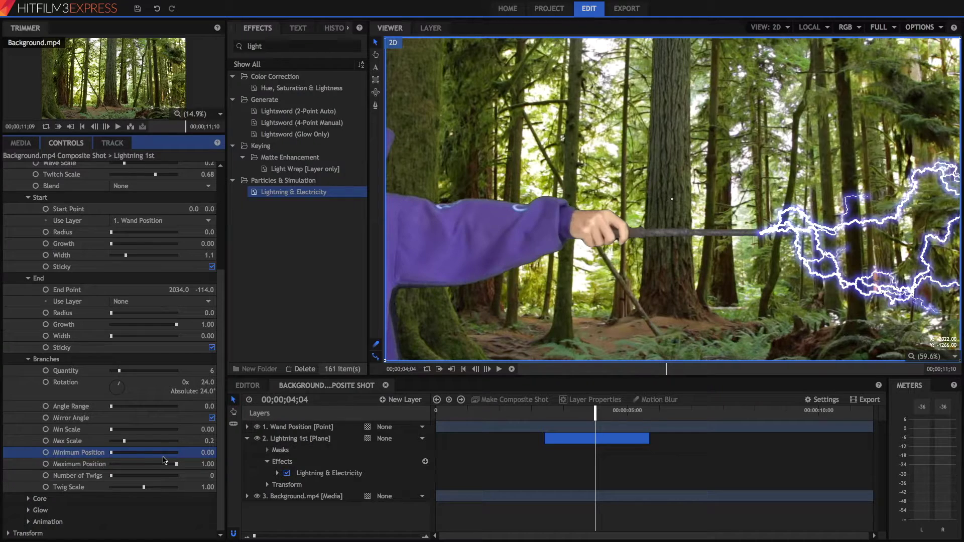
left_click_drag(113, 476, 163, 476)
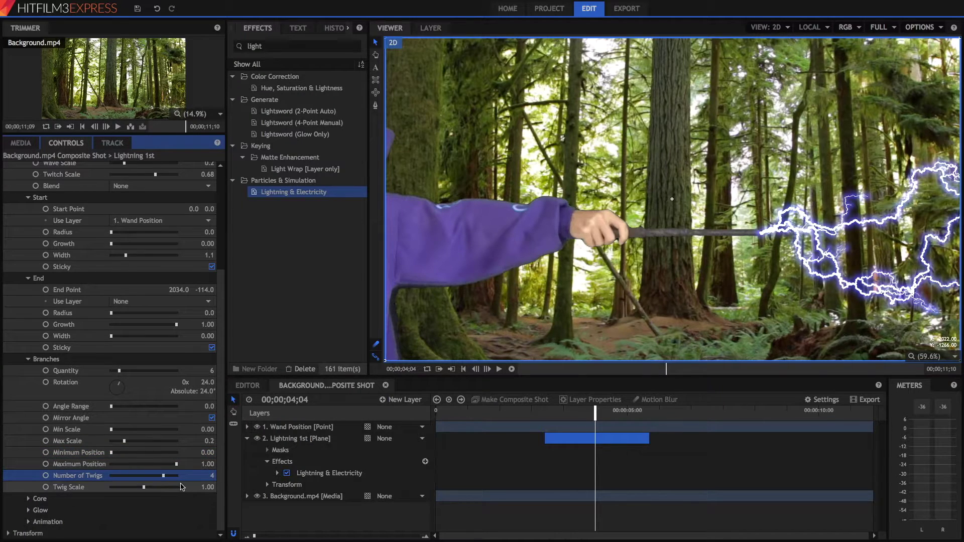
left_click_drag(175, 476, 111, 475)
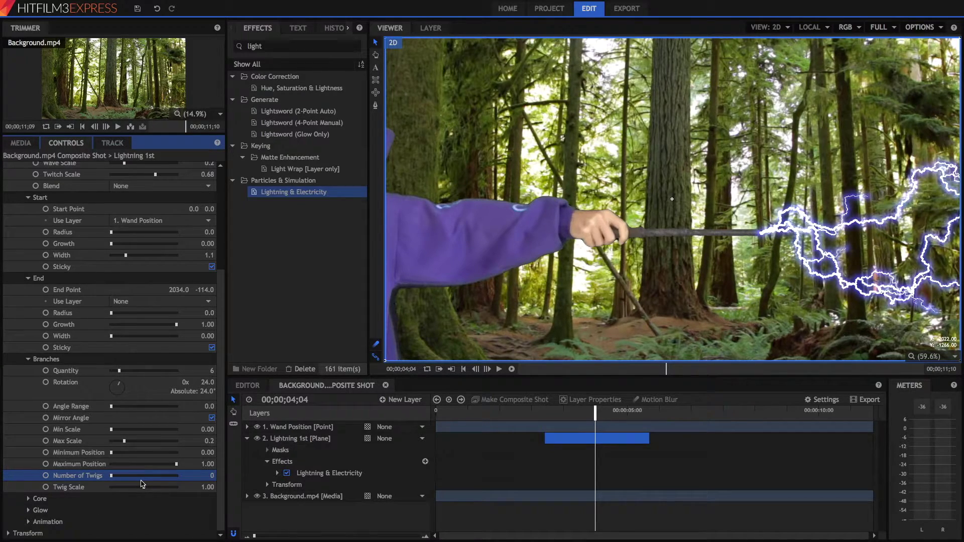
Briefly test the lightning core opacity and feather, keeping opacity 1 and feather 0.
left_click(28, 359)
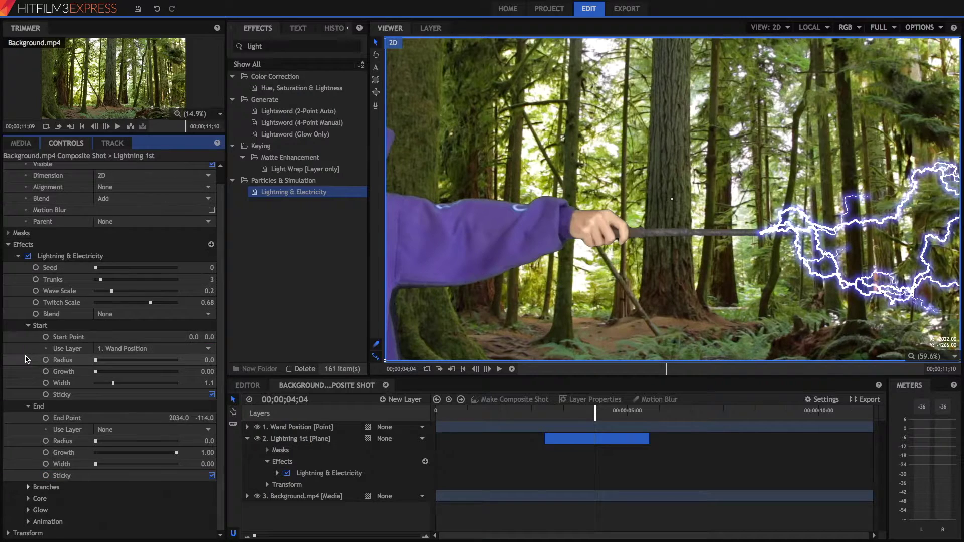
left_click(32, 498)
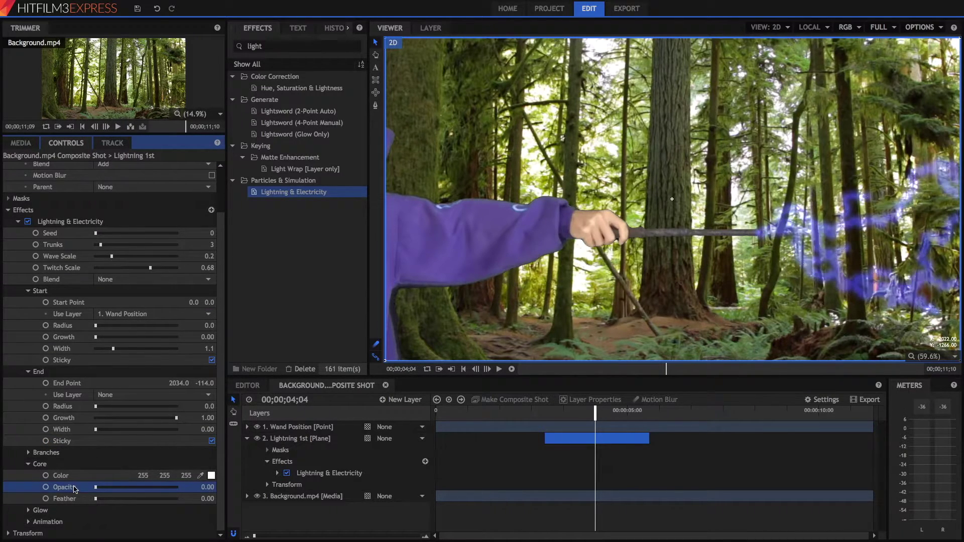
left_click(64, 487)
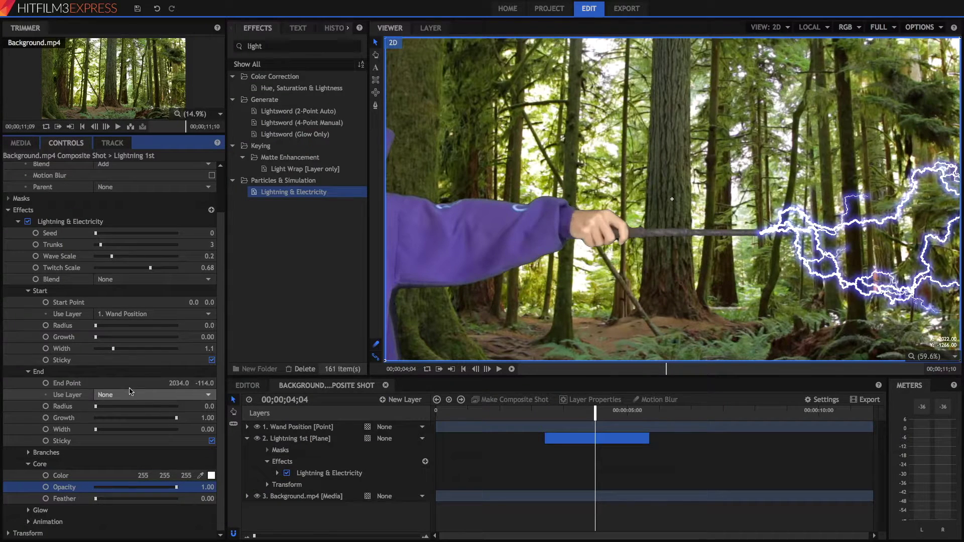
left_click_drag(114, 349, 113, 349)
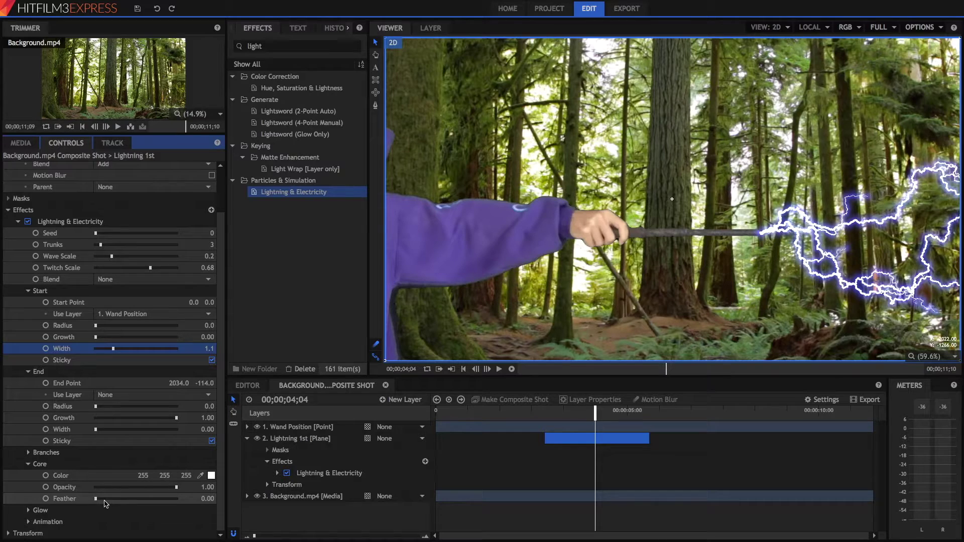
mouse_move(97, 499)
left_mouse_down()
mouse_move(184, 501)
mouse_move(95, 499)
left_mouse_up()
Test lightning glow opacity and scatter values, returning opacity to 0.6.
left_click(26, 511)
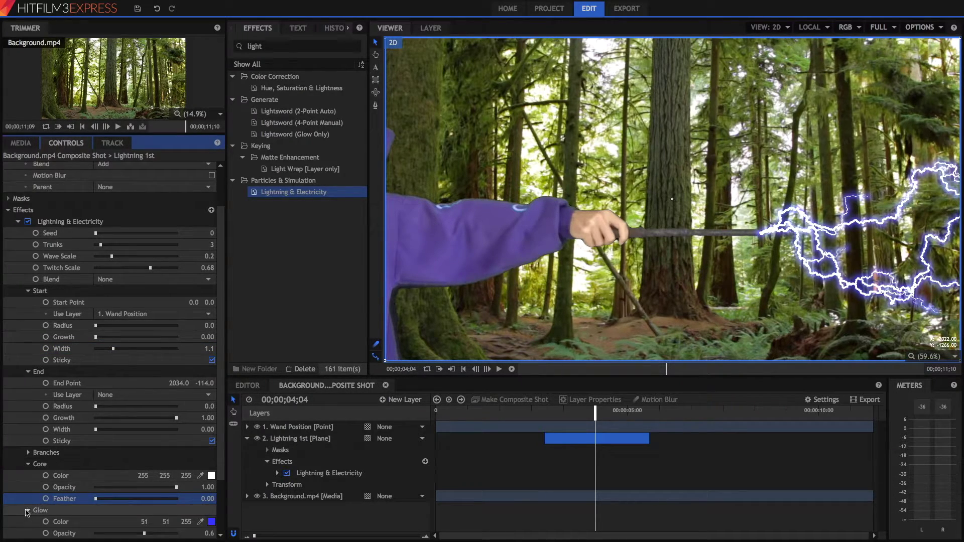
scroll(75, 489, "down", 3)
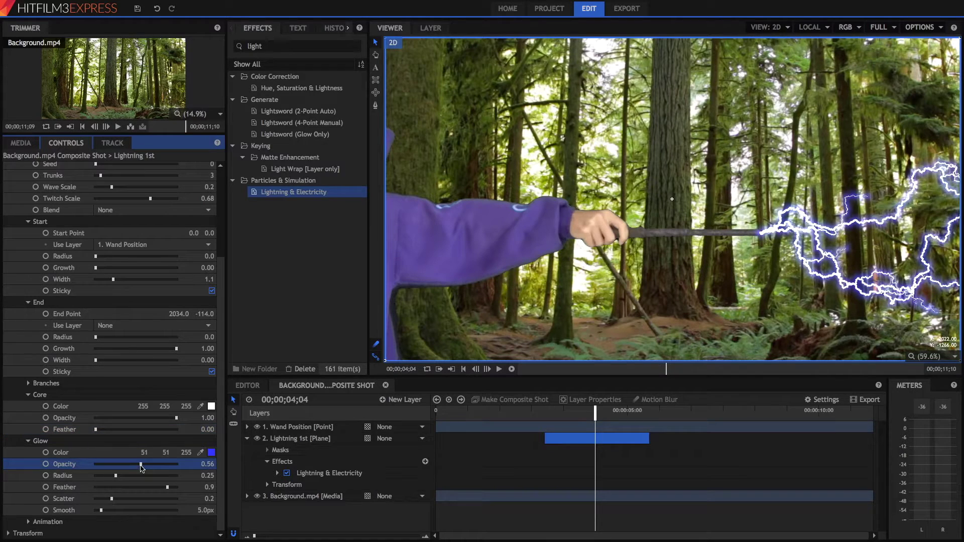
left_click_drag(143, 465, 176, 464)
left_click(204, 477)
mouse_move(115, 476)
left_mouse_down()
mouse_move(166, 476)
mouse_move(115, 476)
mouse_move(176, 487)
left_mouse_up()
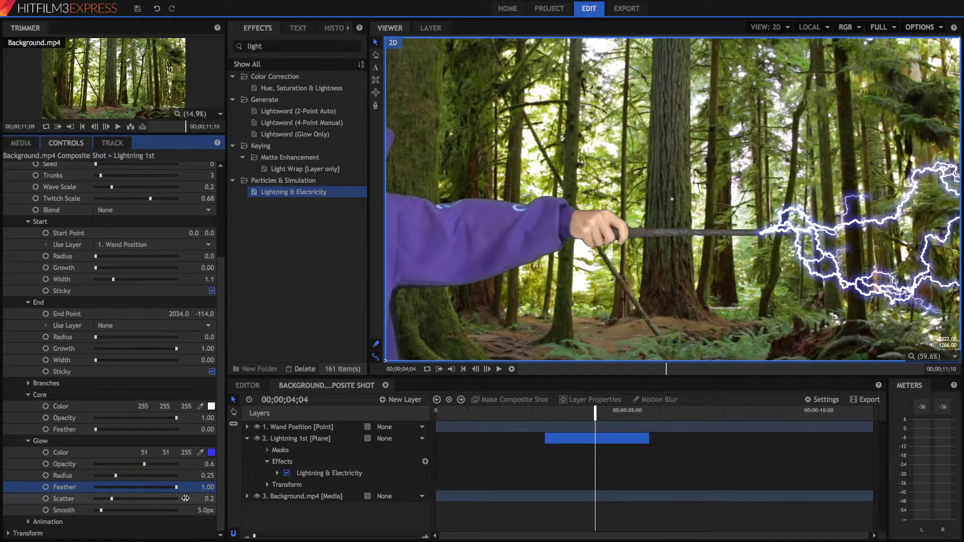
left_click_drag(112, 498, 176, 499)
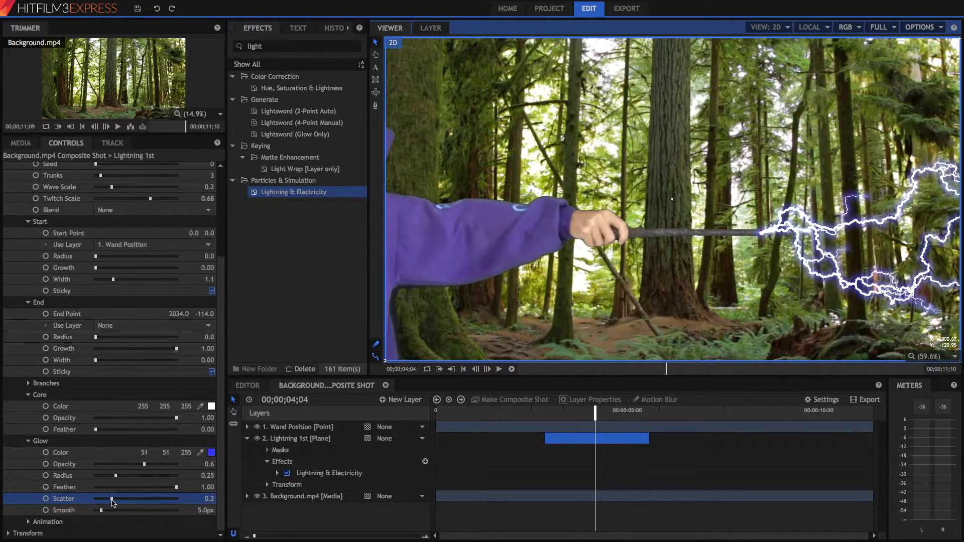
left_click_drag(112, 499, 35, 500)
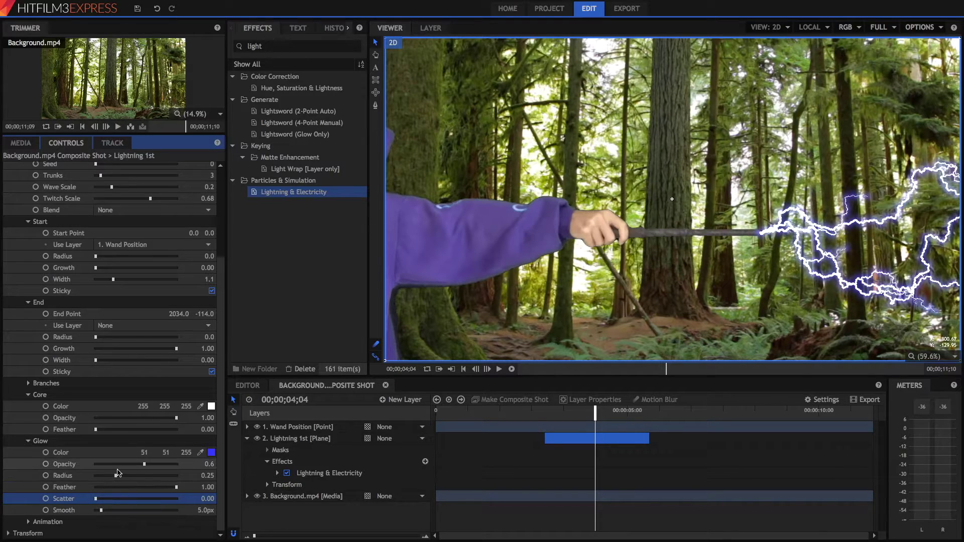
Set the lightning glow opacity to 0.77, radius 0.39 and smoothing 8.3px.
left_click(139, 465)
left_click_drag(176, 465, 158, 467)
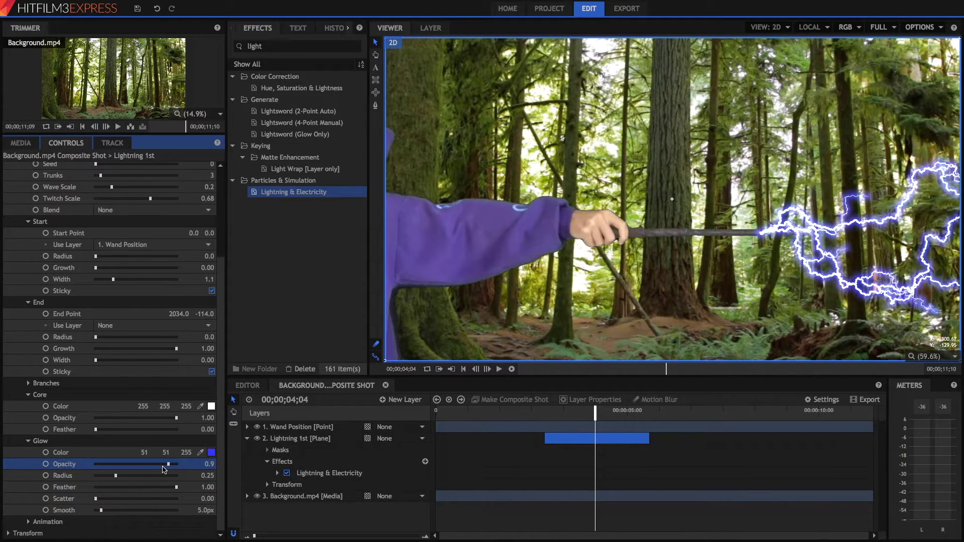
left_click(139, 476)
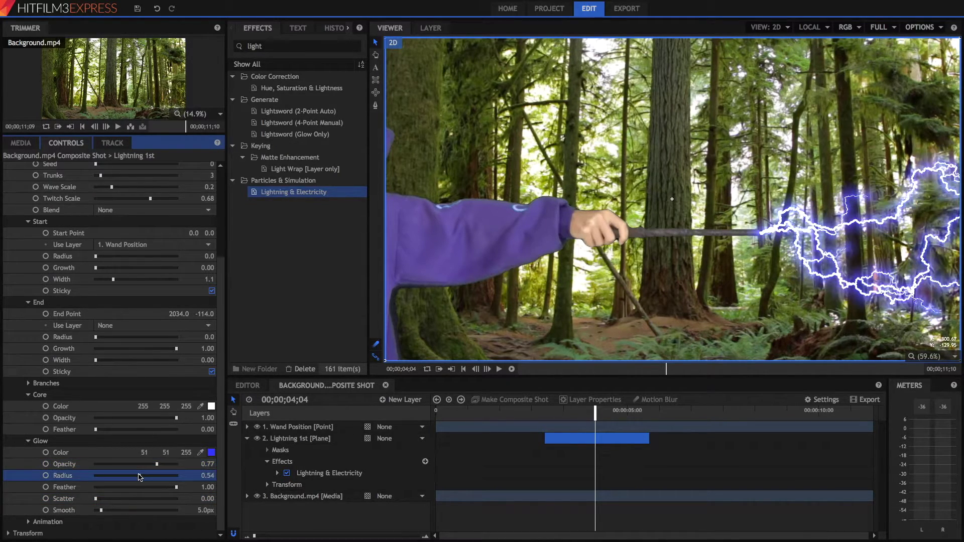
left_click_drag(136, 477, 130, 478)
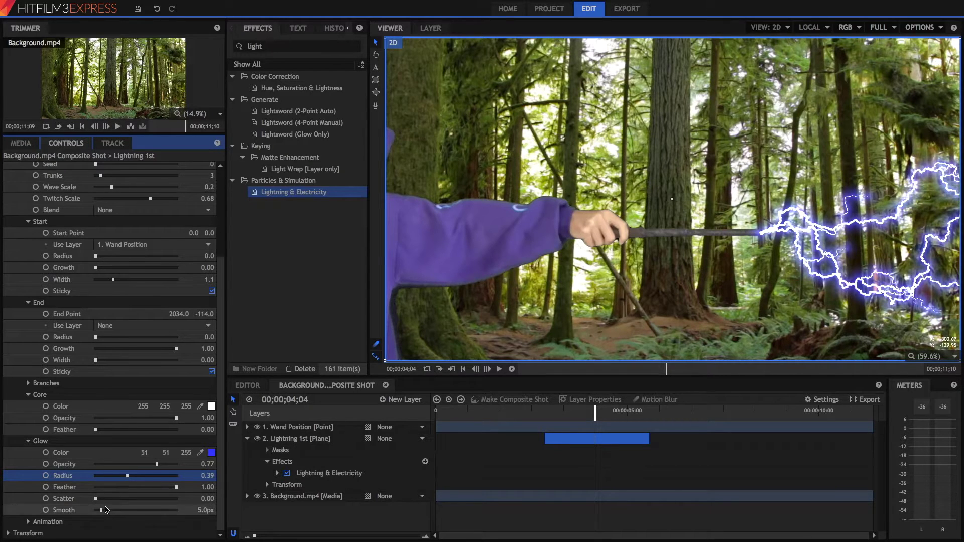
mouse_move(103, 511)
left_mouse_down()
mouse_move(195, 514)
mouse_move(91, 512)
left_mouse_up()
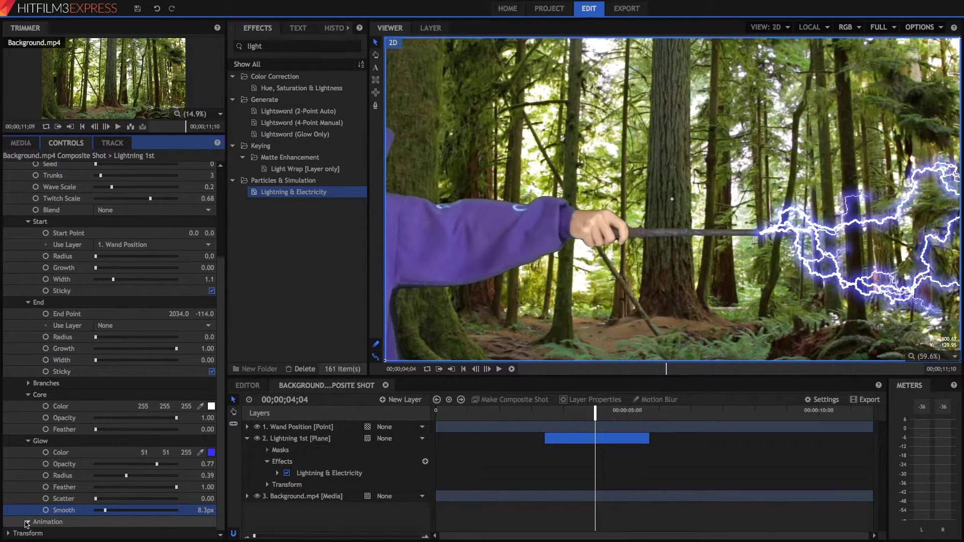
left_click(28, 522)
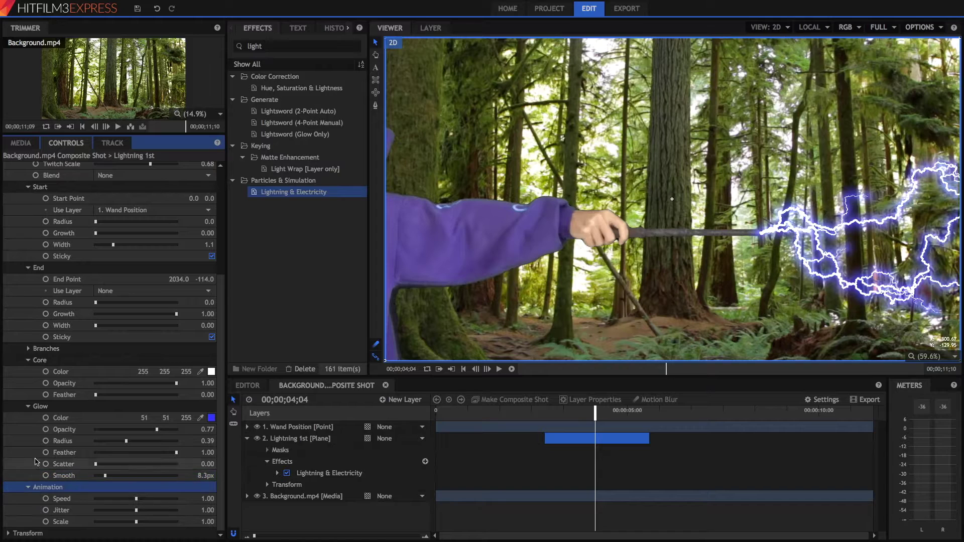
Collapse Glow, Animation and Core, return to 00;00;02;20, and test end growth, keeping 1.00.
left_click(29, 406)
left_click(29, 486)
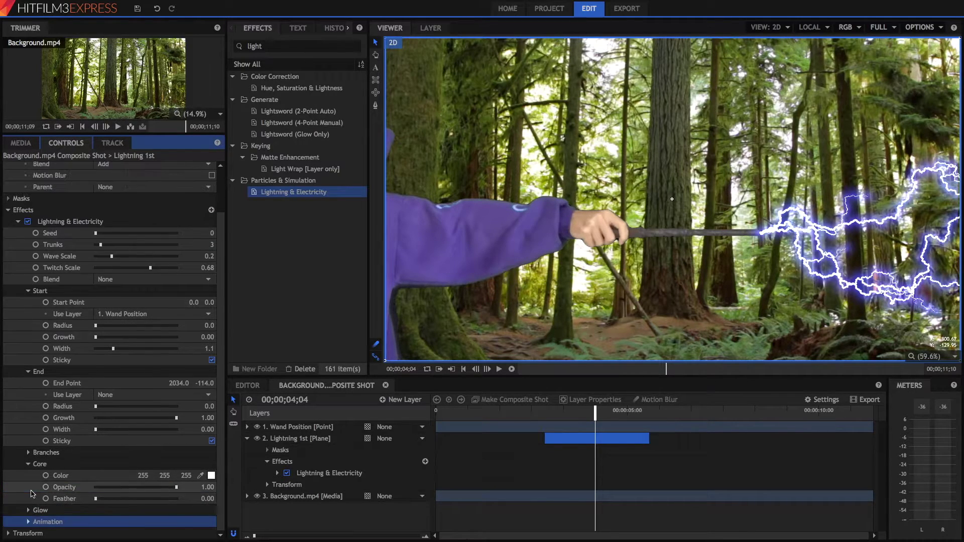
left_click(28, 476)
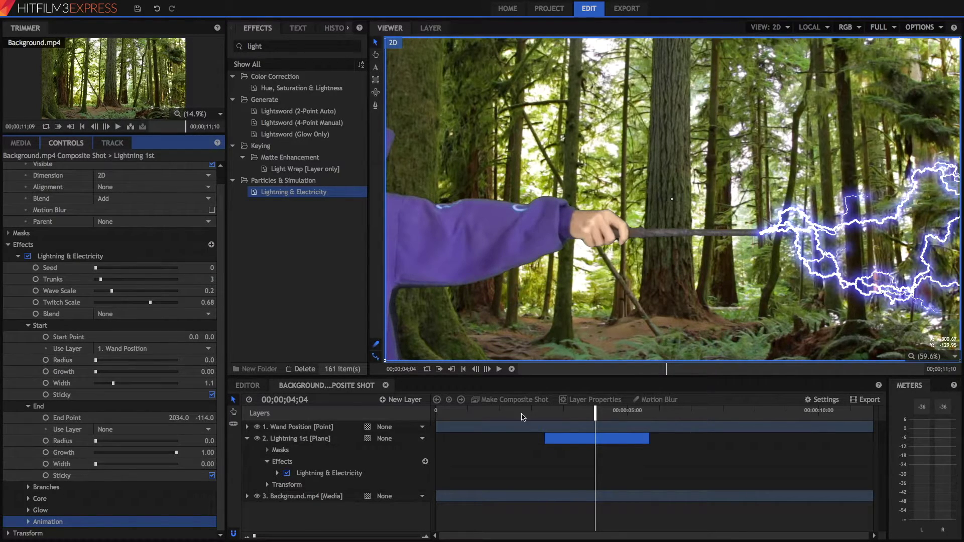
mouse_move(549, 412)
left_mouse_down()
mouse_move(573, 410)
mouse_move(544, 416)
left_mouse_up()
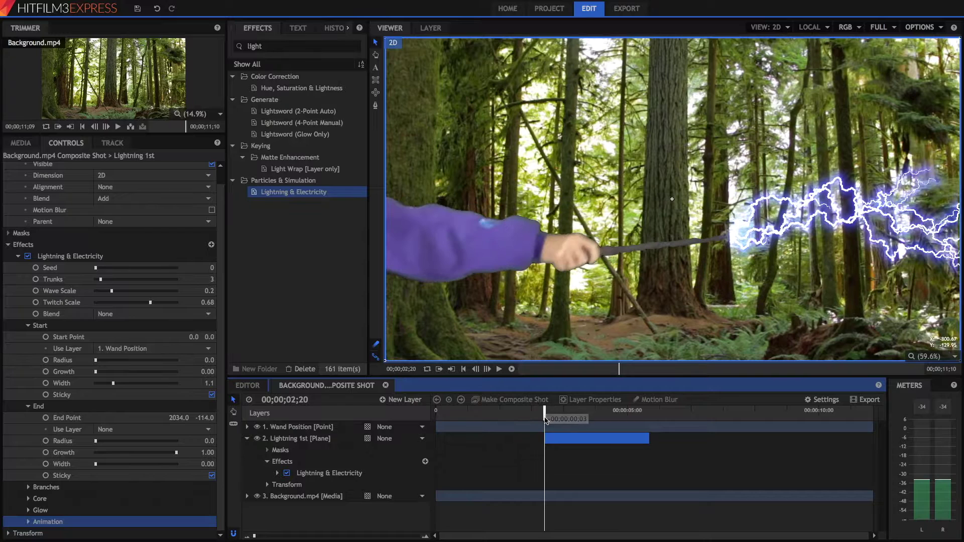
left_click_drag(543, 416, 544, 416)
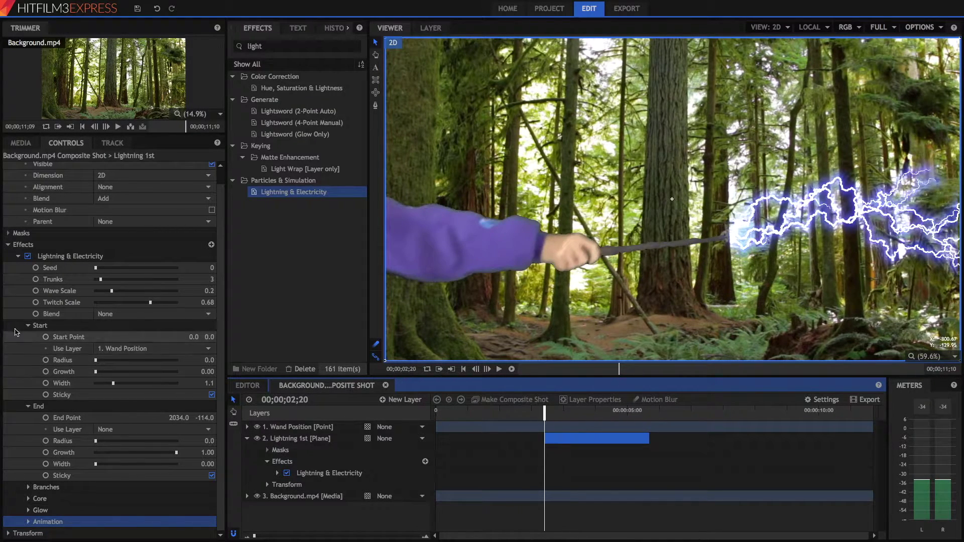
mouse_move(175, 452)
left_mouse_down()
mouse_move(86, 453)
mouse_move(219, 460)
left_mouse_up()
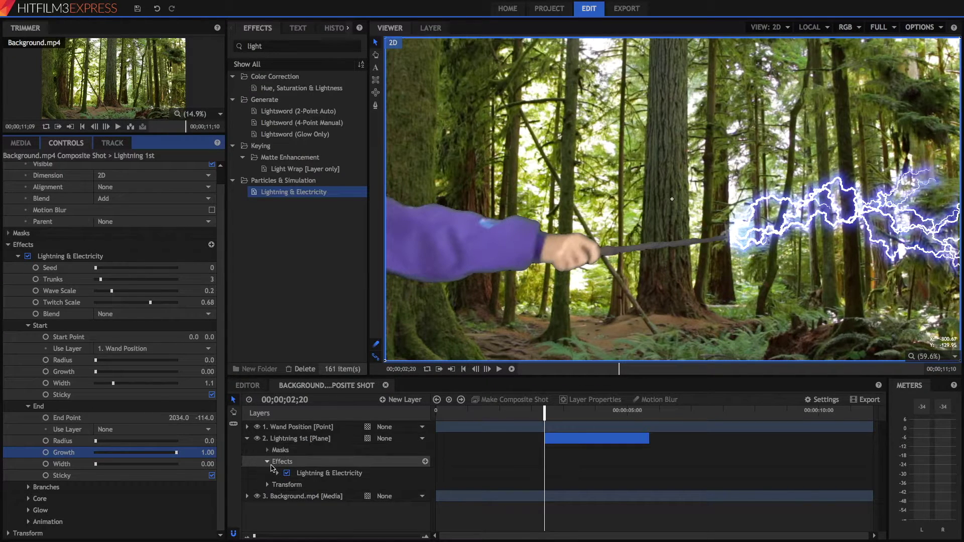
Add lightning End Growth keyframes at 02;20 and 02;21 so the bolt grows out.
left_click(277, 472)
scroll(275, 476, "down", 3)
scroll(275, 476, "down", 3)
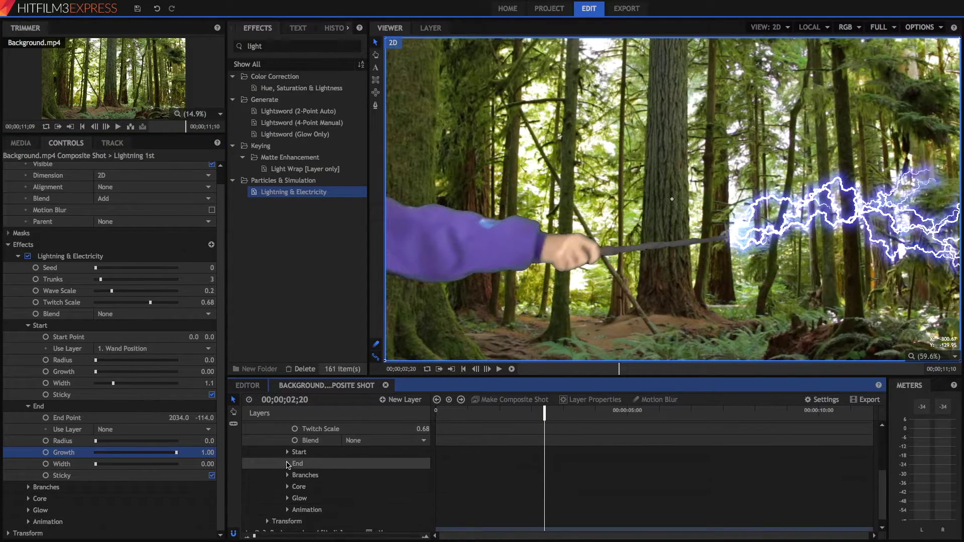
left_click(288, 473)
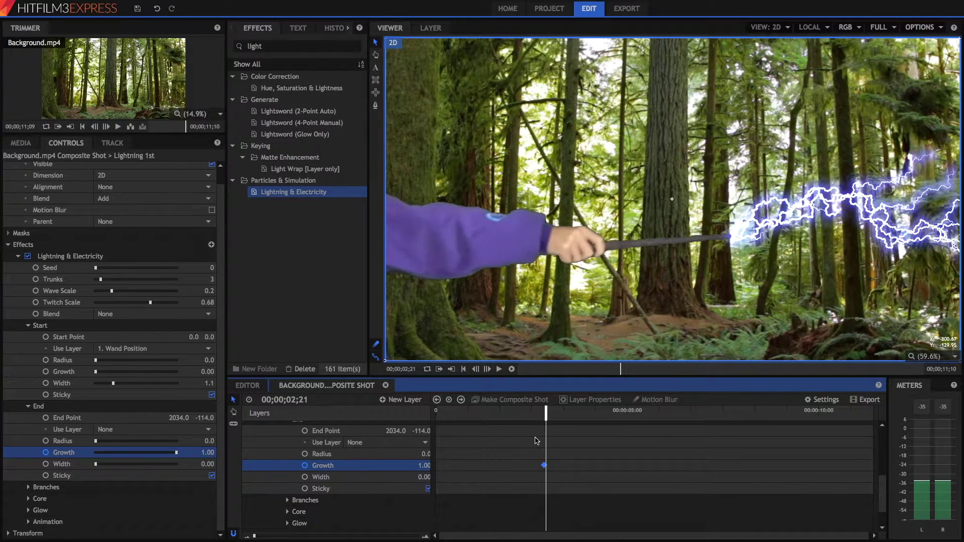
left_click(101, 452)
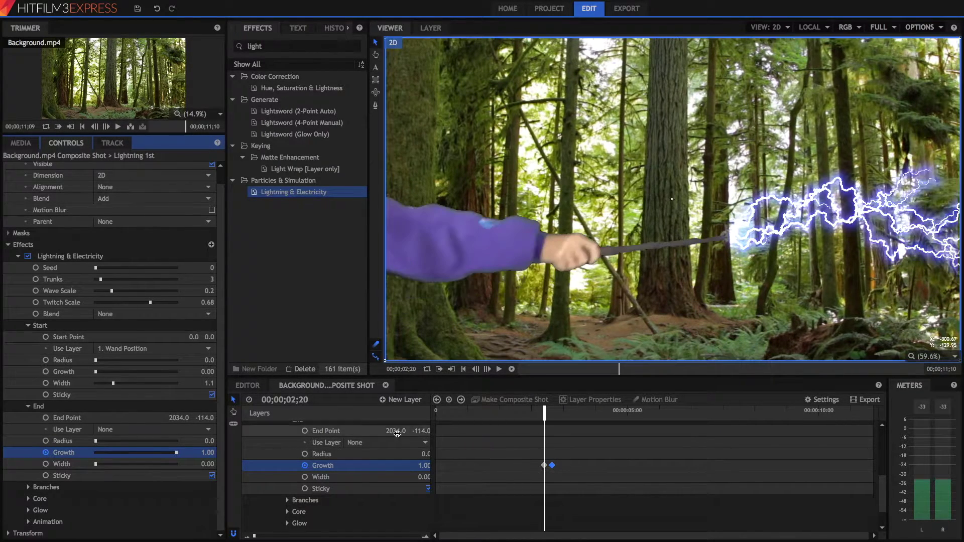
left_click(96, 452)
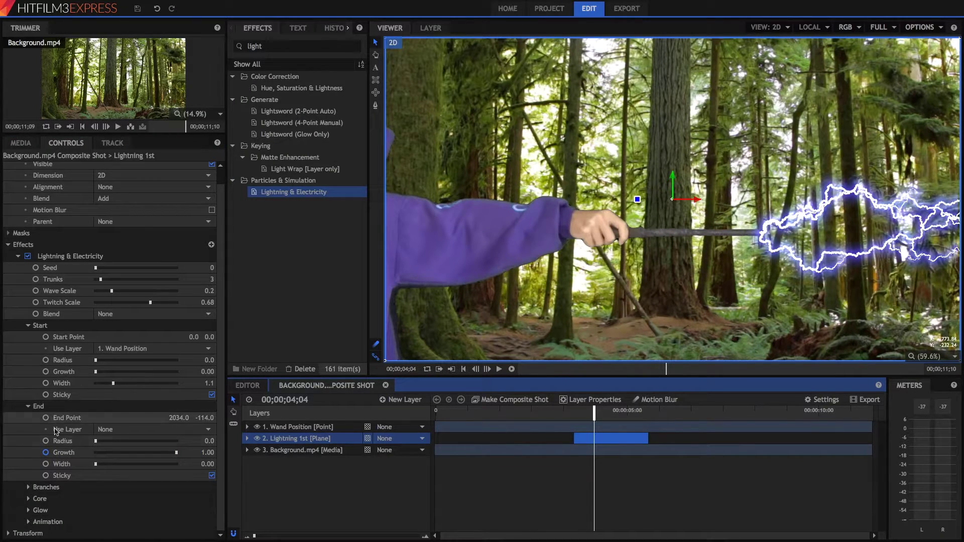
Change the lightning glow colour to red-orange (RGB 255, 32, 0), then show the Media list.
left_click(28, 498)
scroll(30, 498, "down", 1)
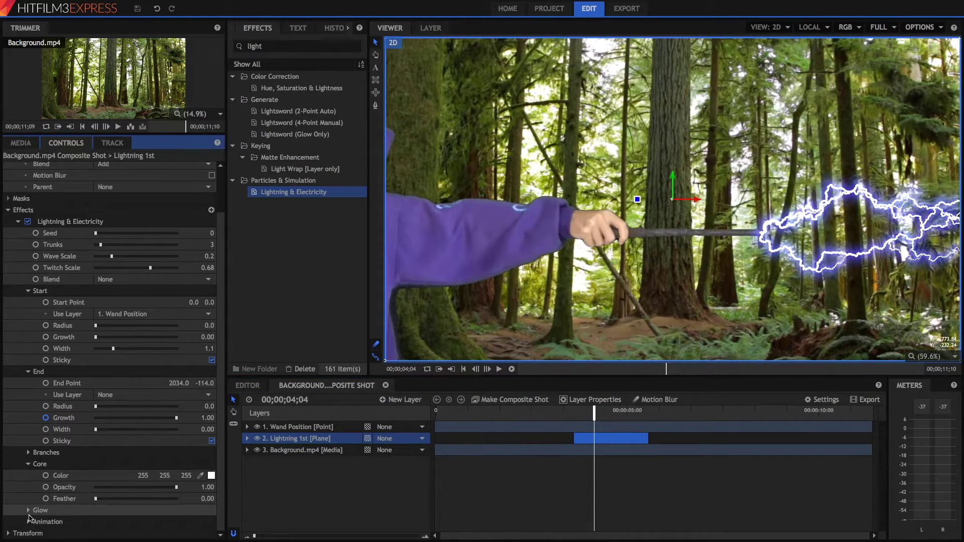
left_click(39, 511)
left_click(27, 511)
scroll(31, 498, "down", 2)
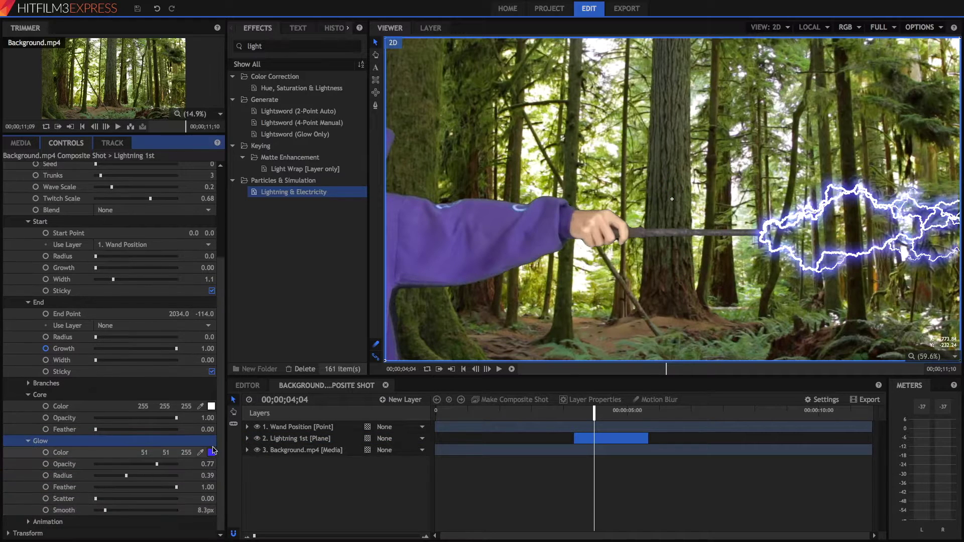
left_click(60, 452)
left_click(211, 452)
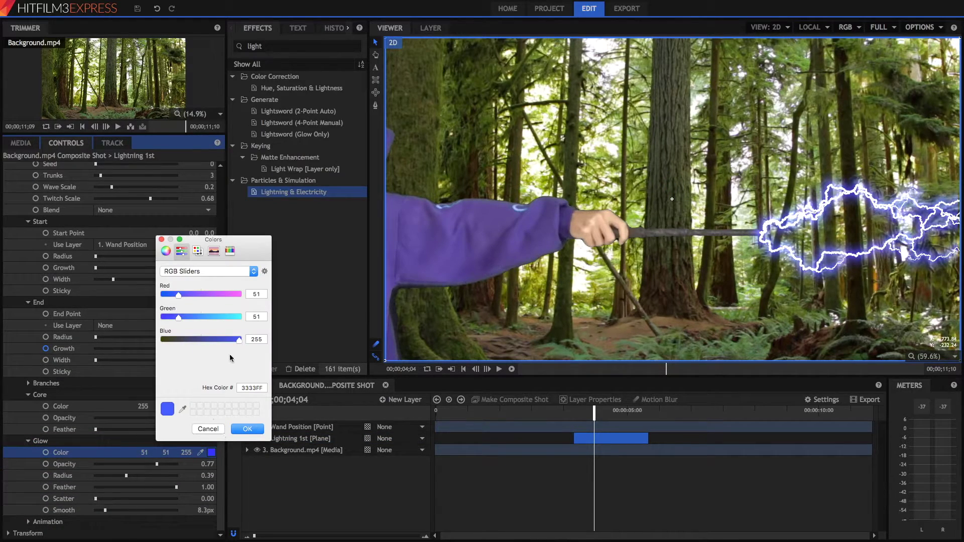
left_click(237, 294)
mouse_move(189, 341)
left_mouse_down()
mouse_move(162, 340)
mouse_move(172, 317)
left_mouse_up()
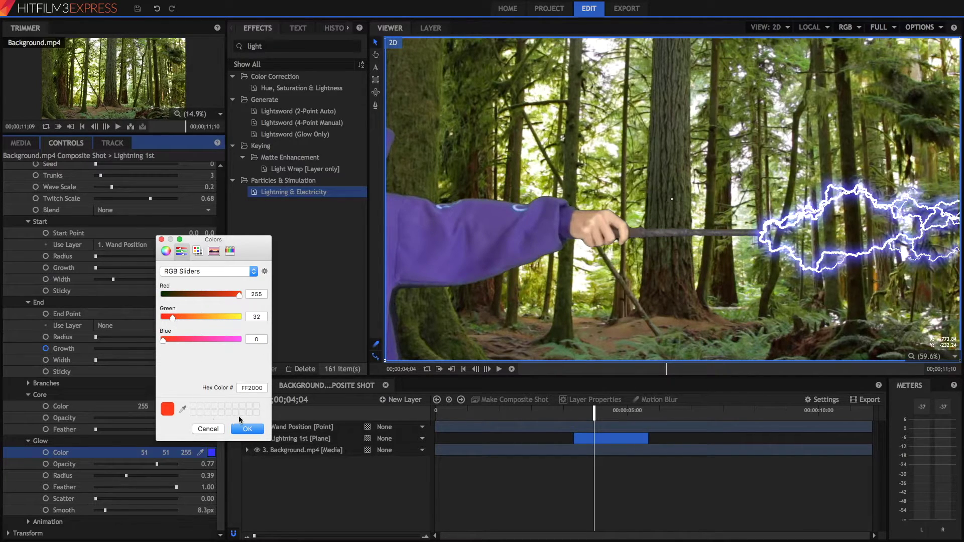
left_click(247, 428)
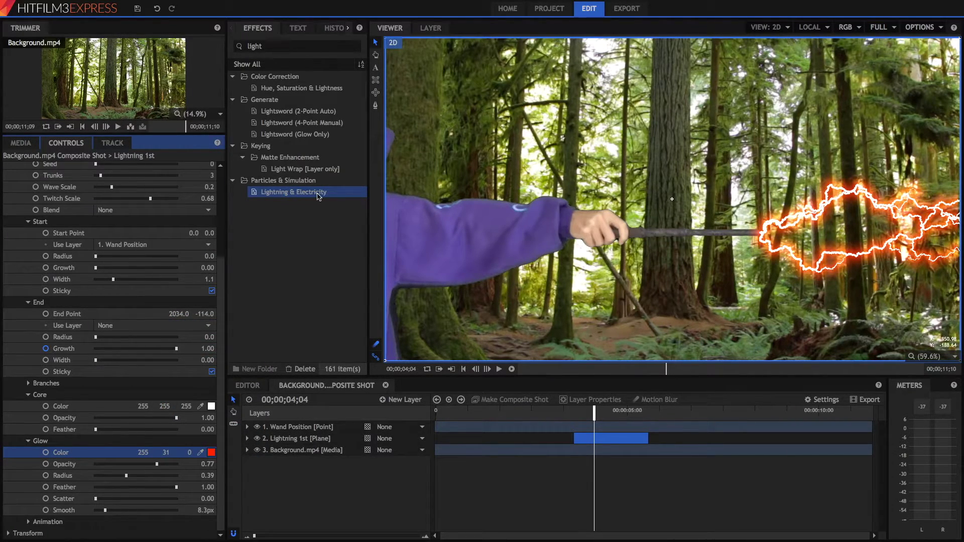
left_click(20, 142)
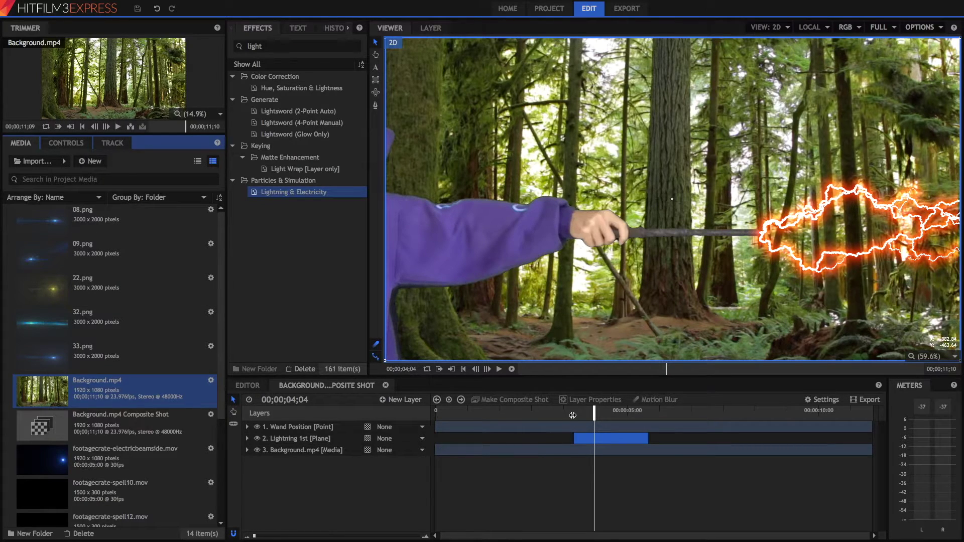
Preview the 08, 22 and 32.png flare images and add 32.png as a layer at 3;16.
left_click_drag(572, 416, 574, 413)
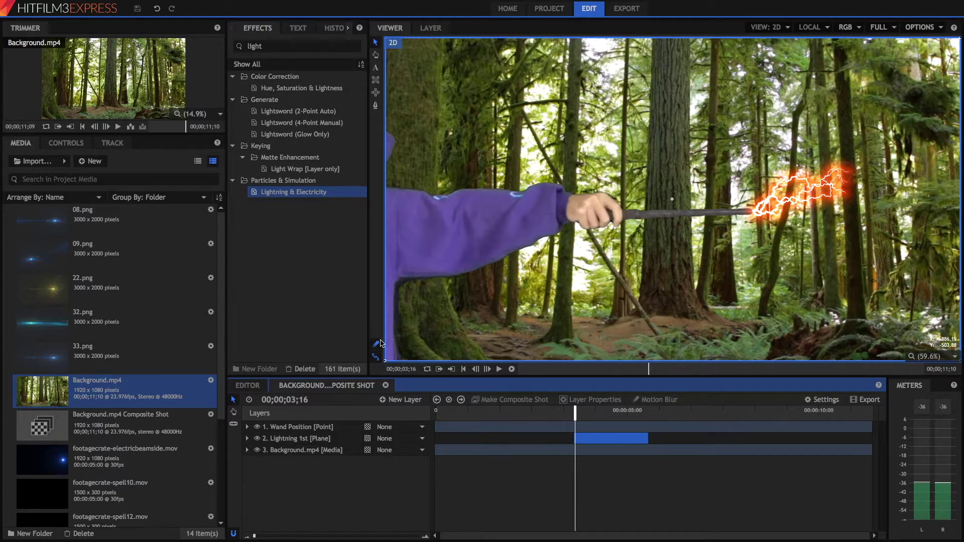
left_click(78, 221)
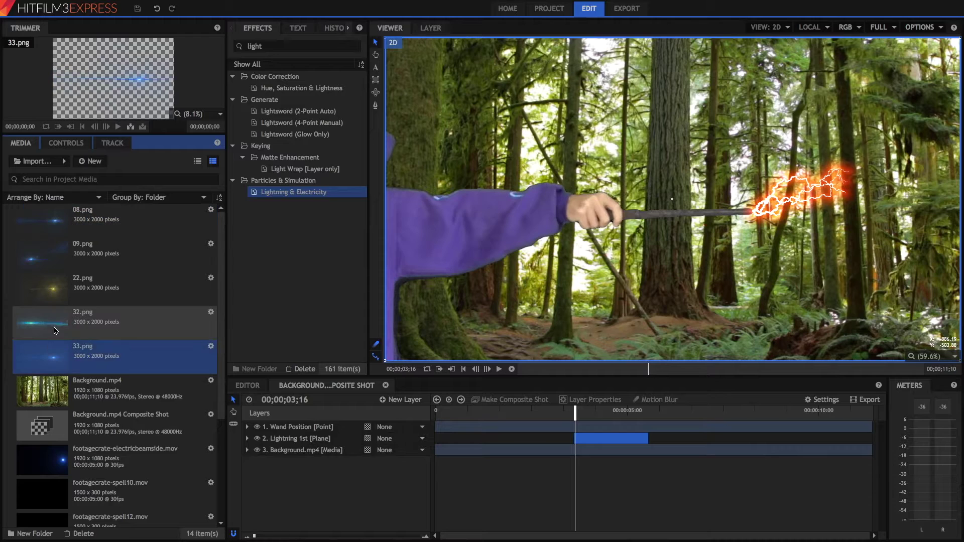
left_click(67, 291)
left_click(76, 322)
left_click(575, 439)
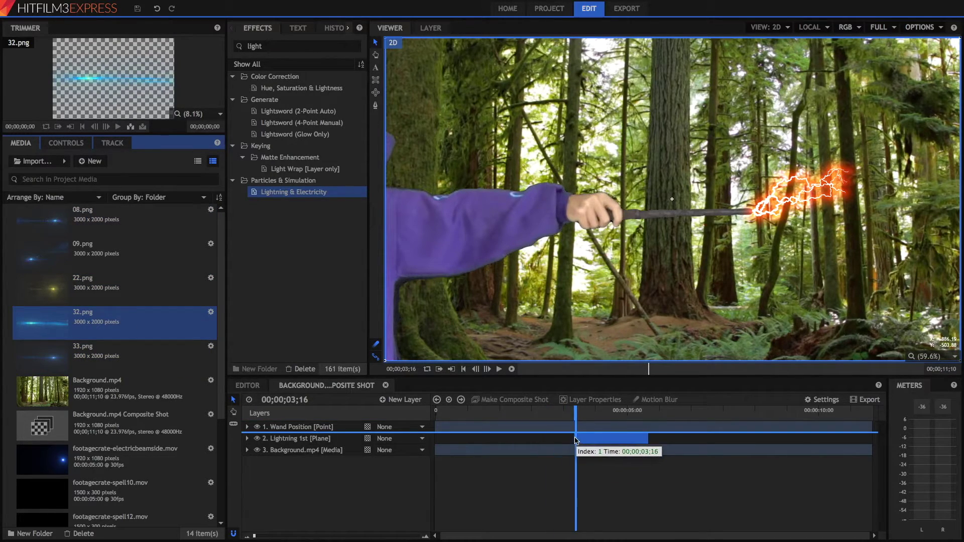
left_click_drag(580, 441, 580, 441)
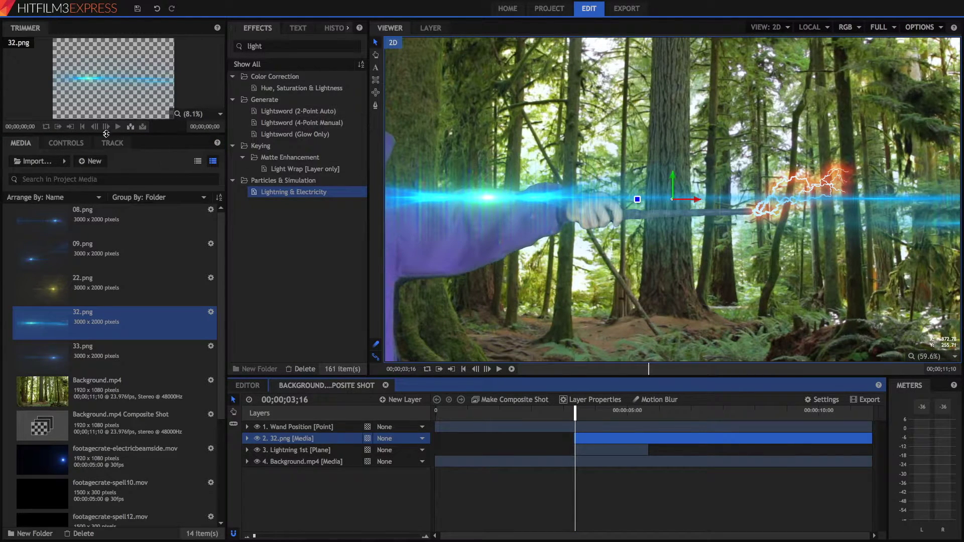
Rotate the 32.png beam to 180 degrees, undoing the stray anchor and scale changes.
left_click(66, 142)
left_click(11, 202)
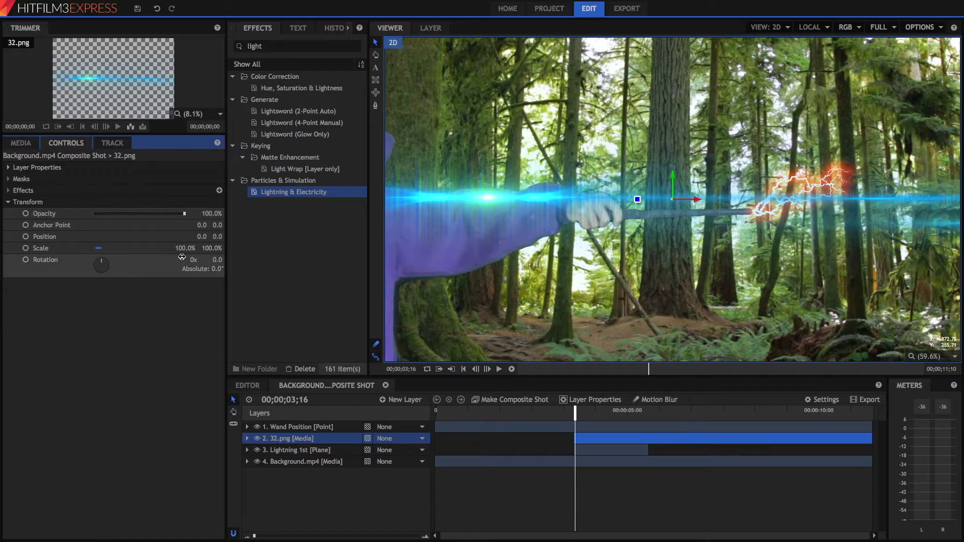
left_click(213, 260)
type("180")
key("Return")
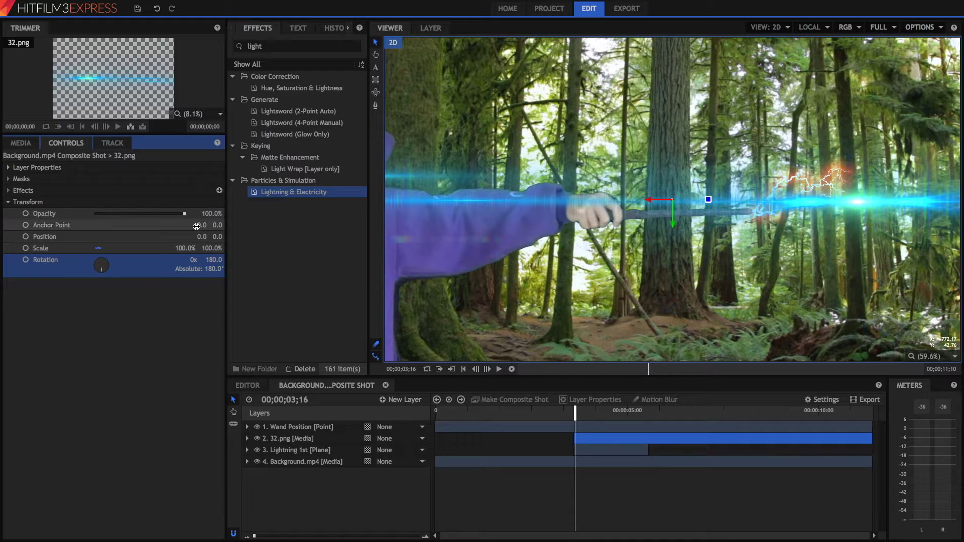
left_click_drag(201, 224, 91, 225)
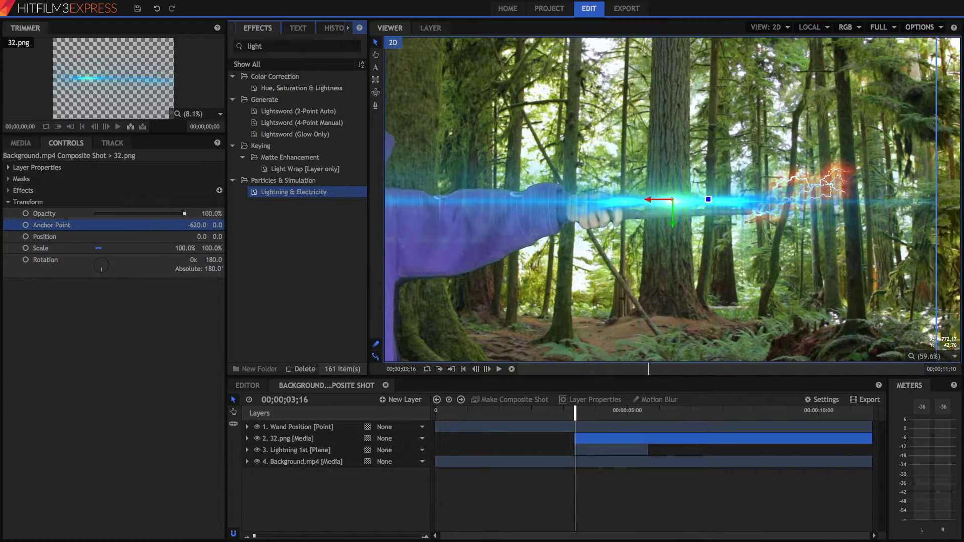
left_click_drag(219, 227, 221, 258)
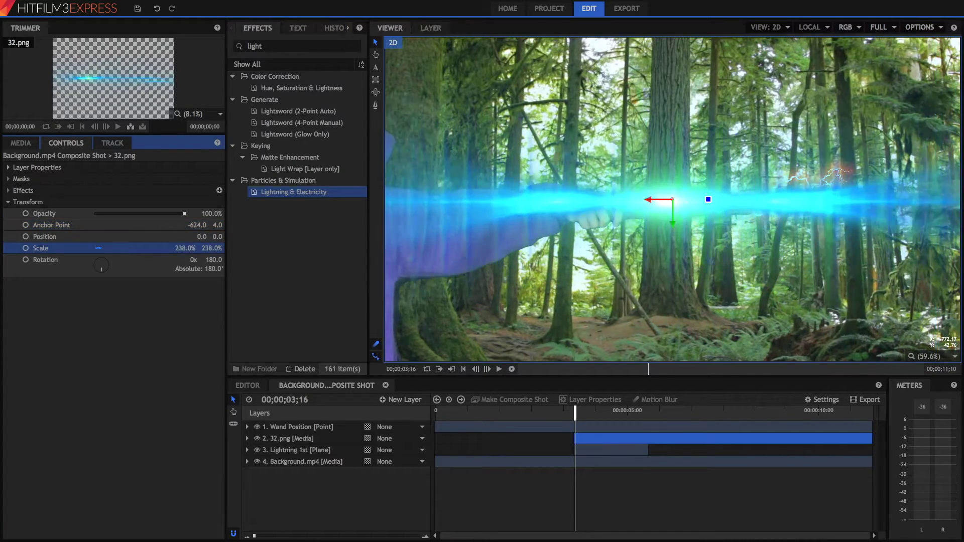
key("ctrl+z")
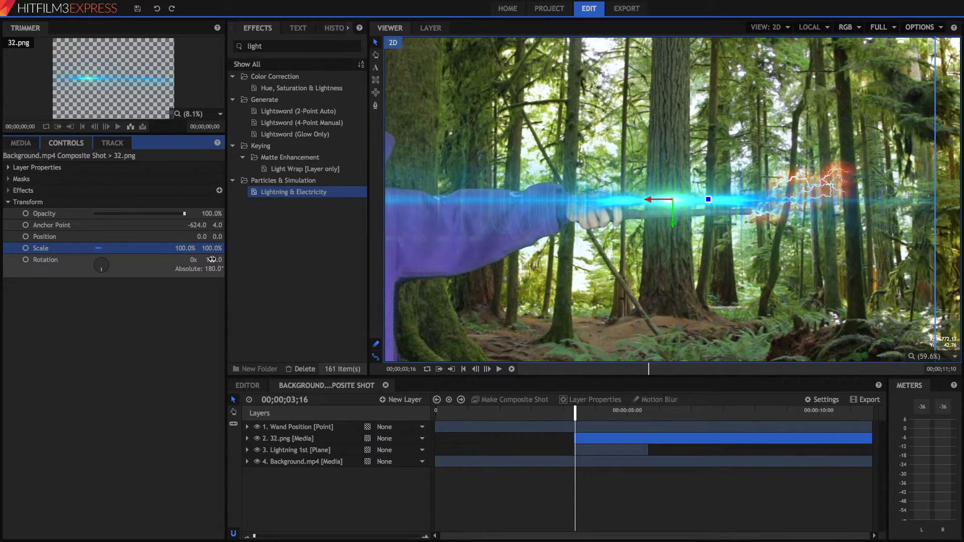
left_click_drag(212, 259, 196, 259)
key("ctrl+z")
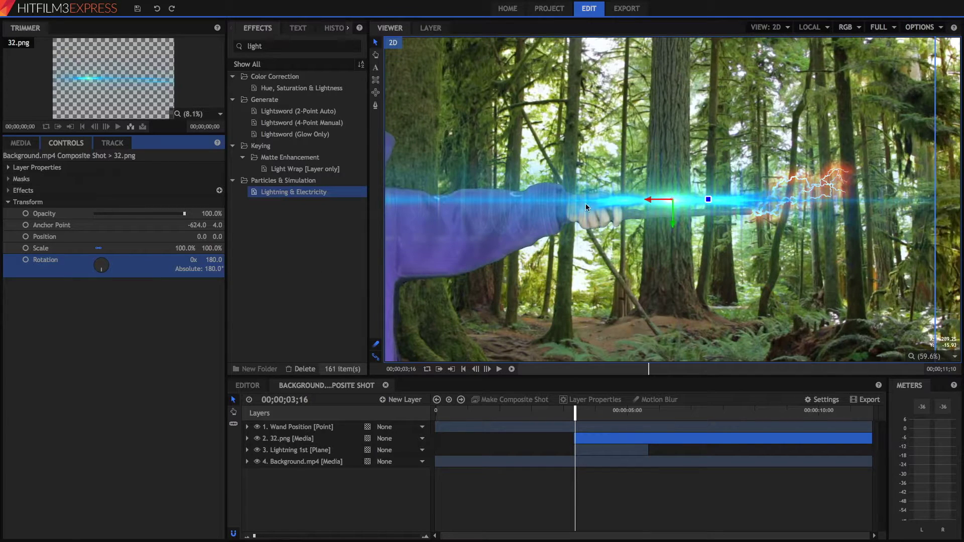
Move the beam right and down so it lines up with the wand.
left_click_drag(657, 199, 752, 201)
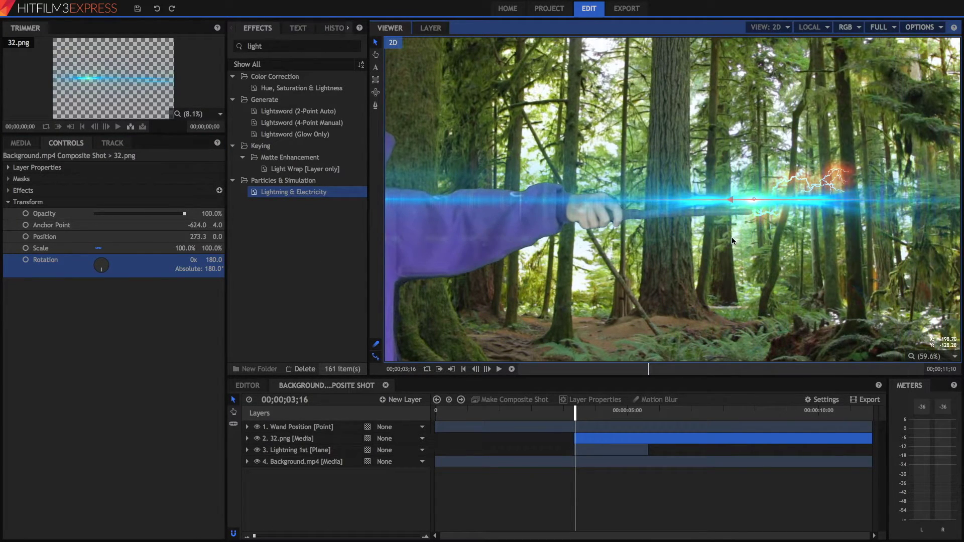
left_click_drag(753, 226, 752, 236)
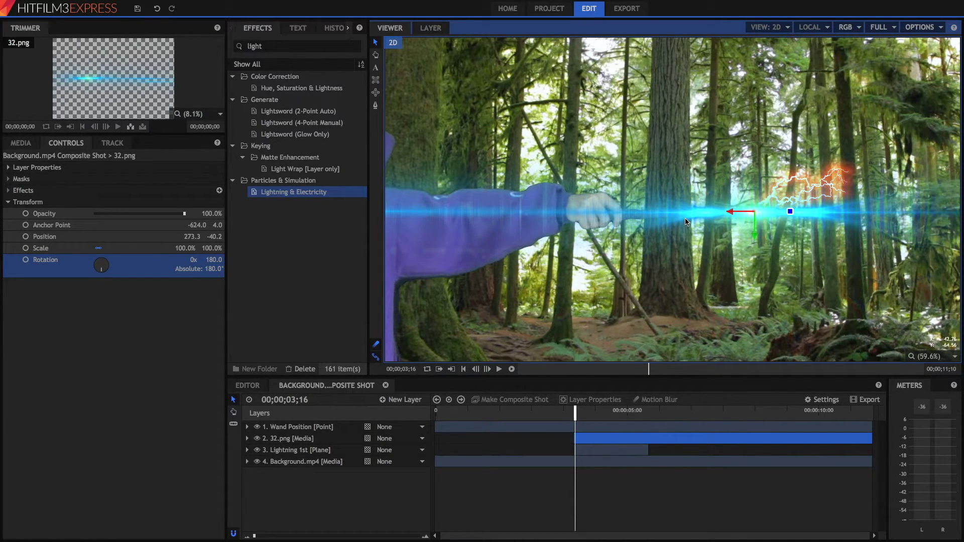
left_click(8, 168)
Set the beam's blend mode to Add and parent it to 1. Wand Position.
left_click(120, 215)
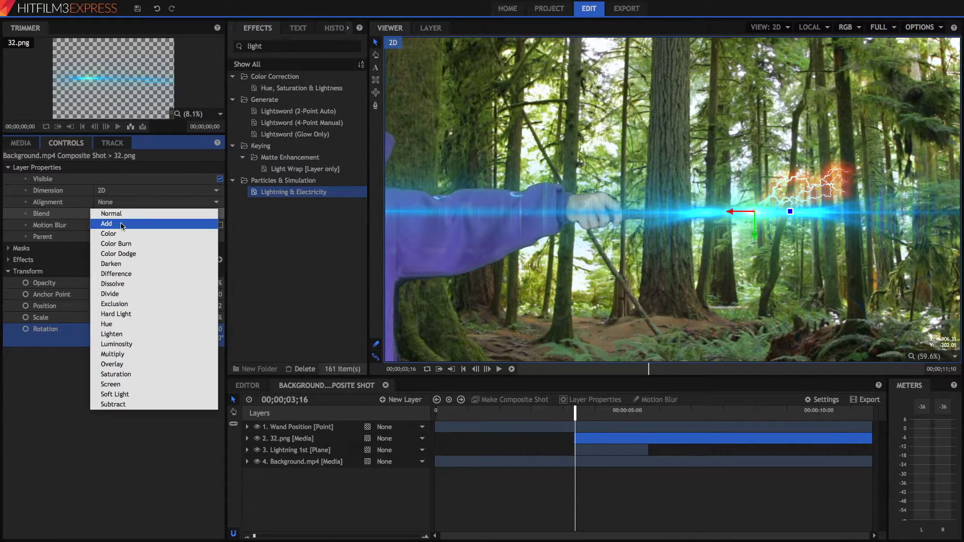
left_click(121, 225)
left_click(516, 484)
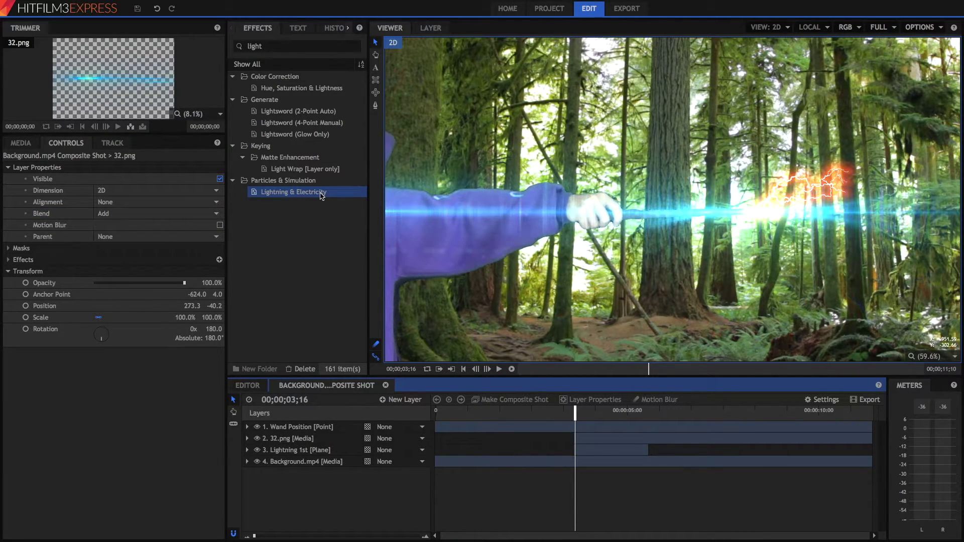
left_click(115, 237)
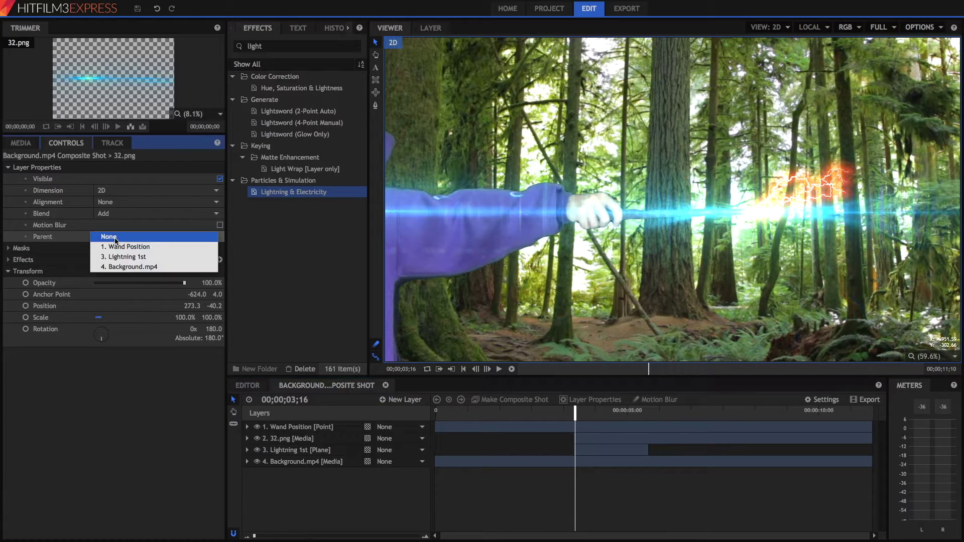
left_click(116, 247)
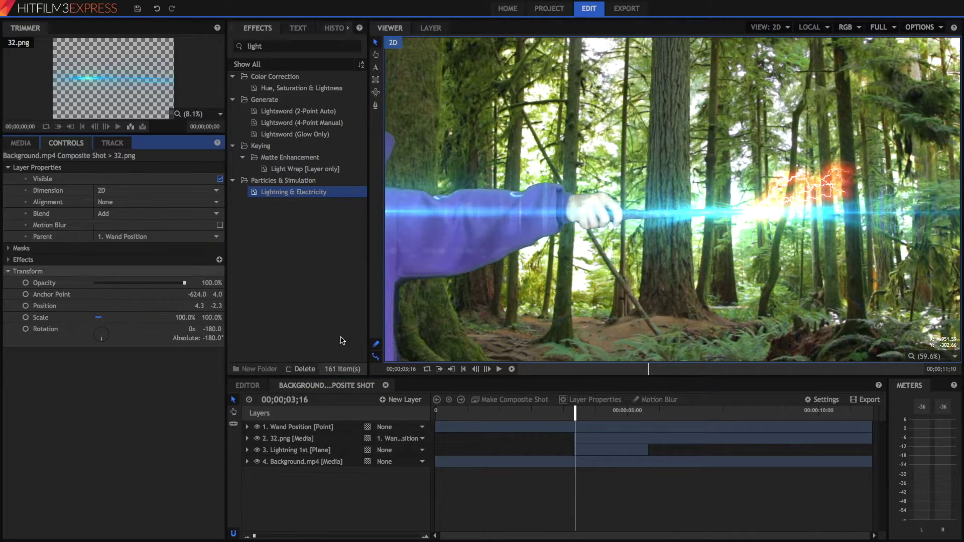
Scrub past three seconds to confirm the beam follows the wand tip.
left_click_drag(576, 414, 602, 412)
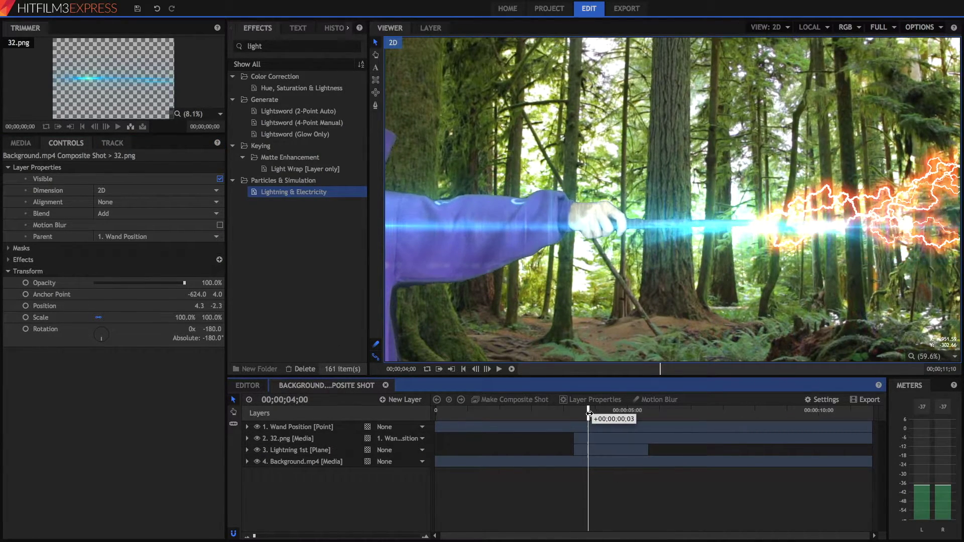
left_click_drag(603, 413, 611, 413)
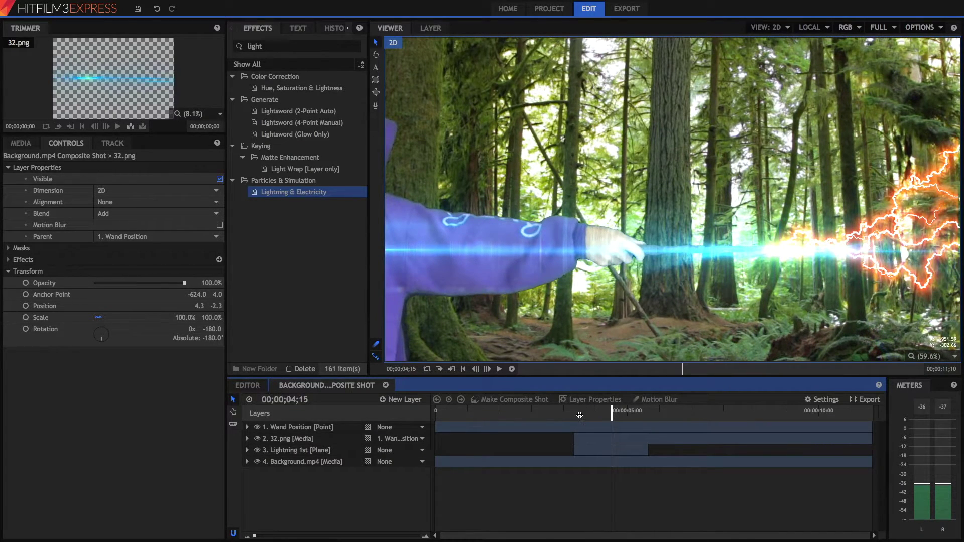
left_click(579, 414)
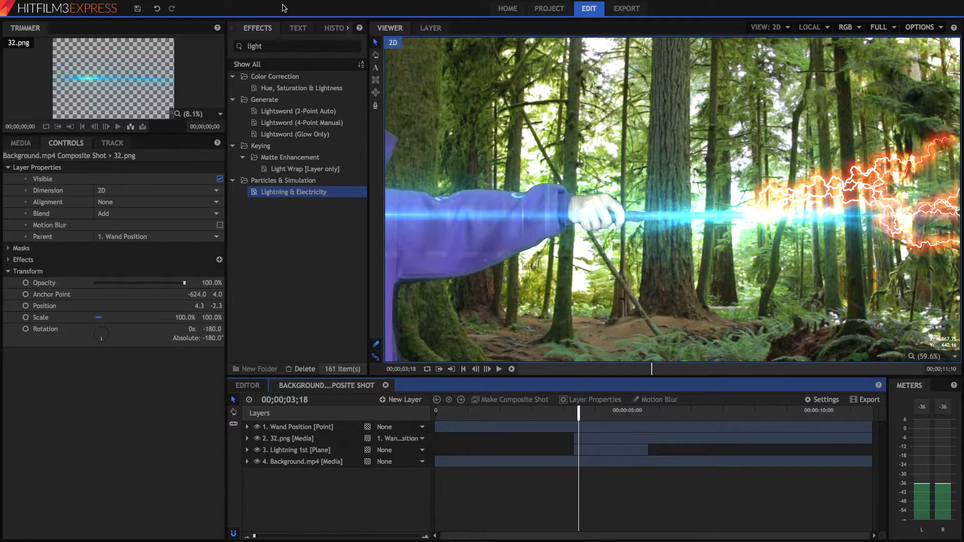
left_click(260, 46)
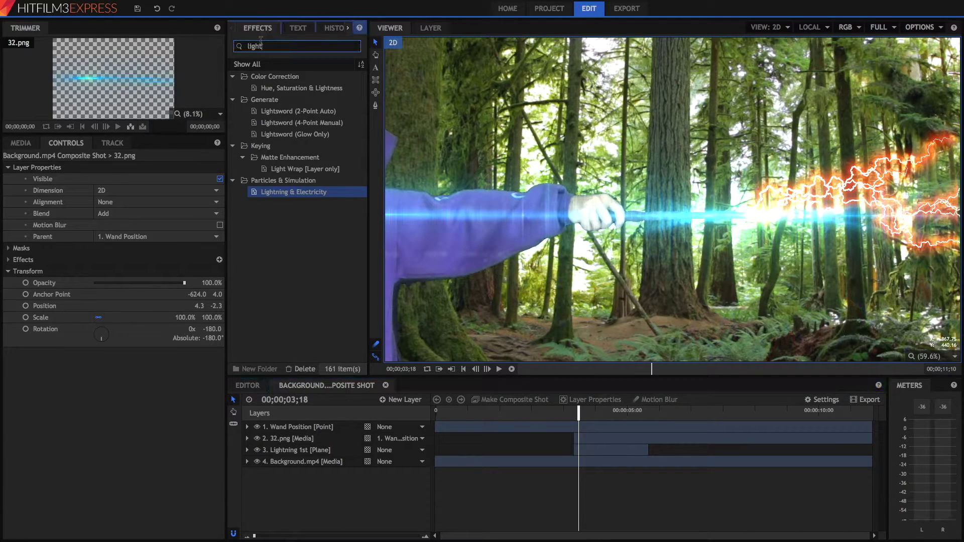
Apply Hue, Saturation & Lightness to 32.png and shift its Master hue to about 172.8°.
left_click(276, 87)
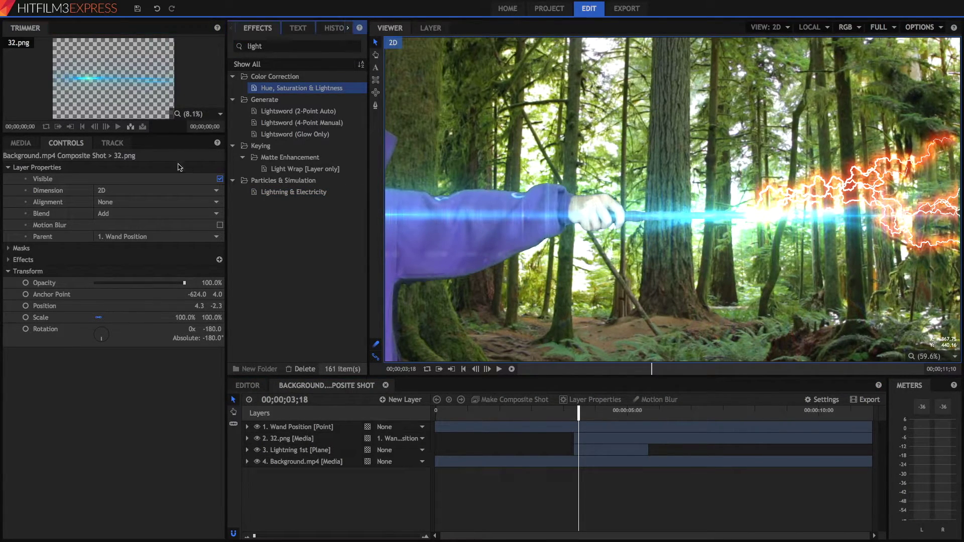
left_click_drag(23, 265, 23, 265)
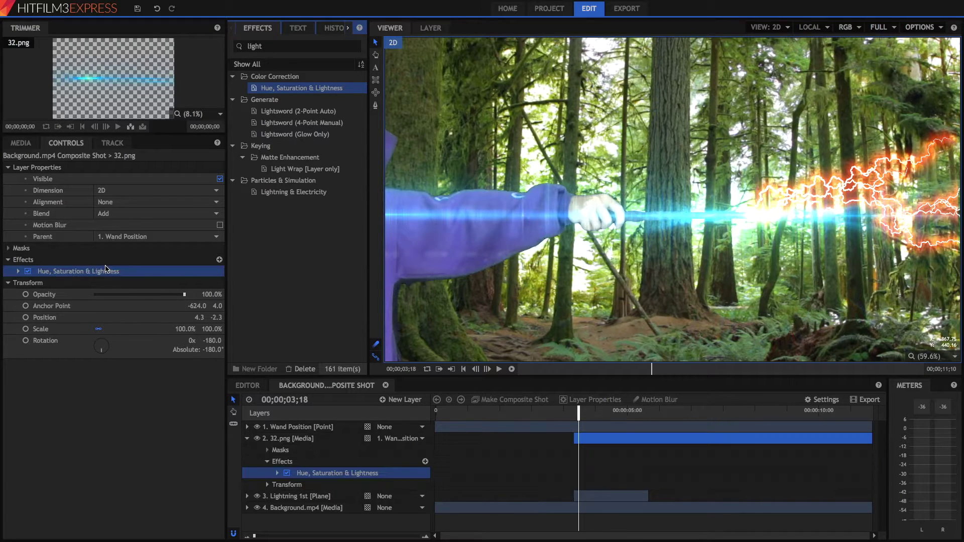
left_click(18, 273)
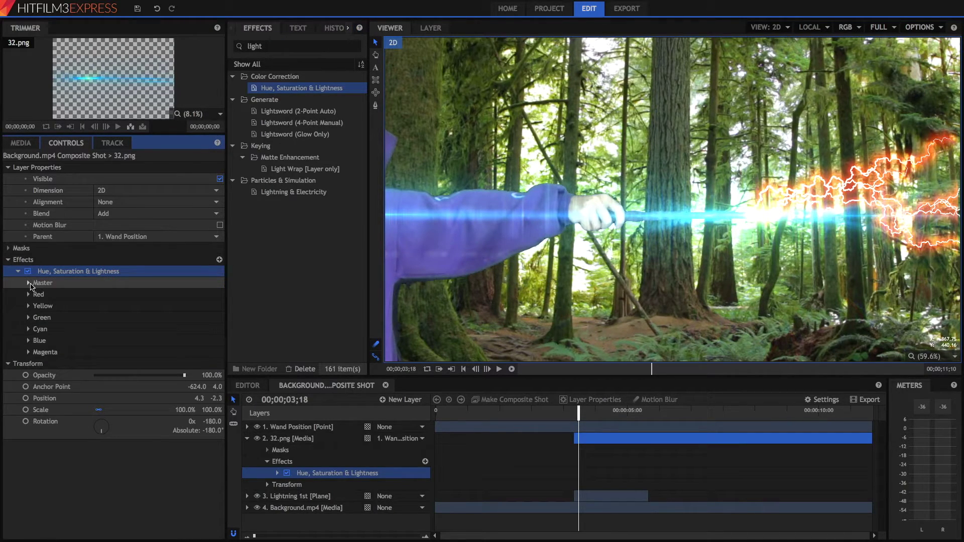
left_click(30, 284)
left_click_drag(140, 295, 168, 296)
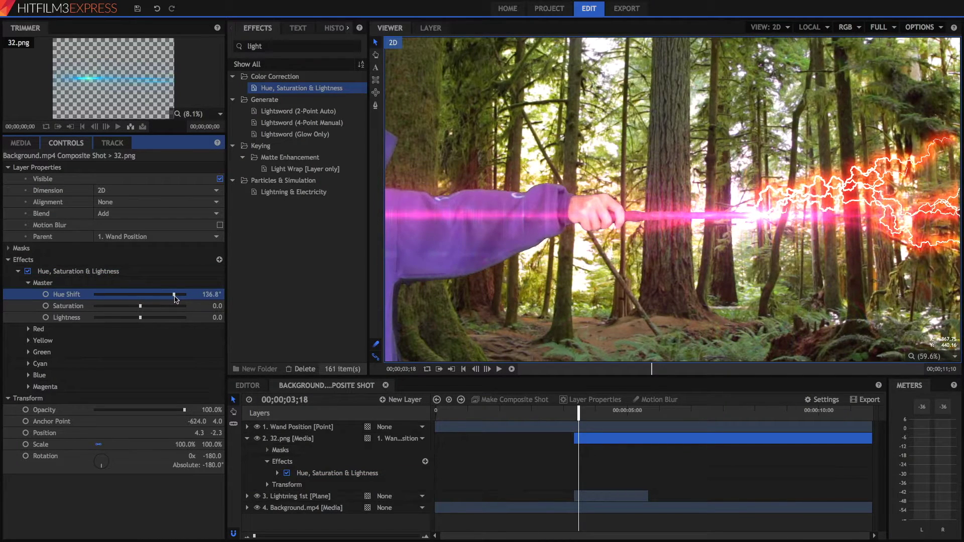
left_click_drag(174, 295, 181, 295)
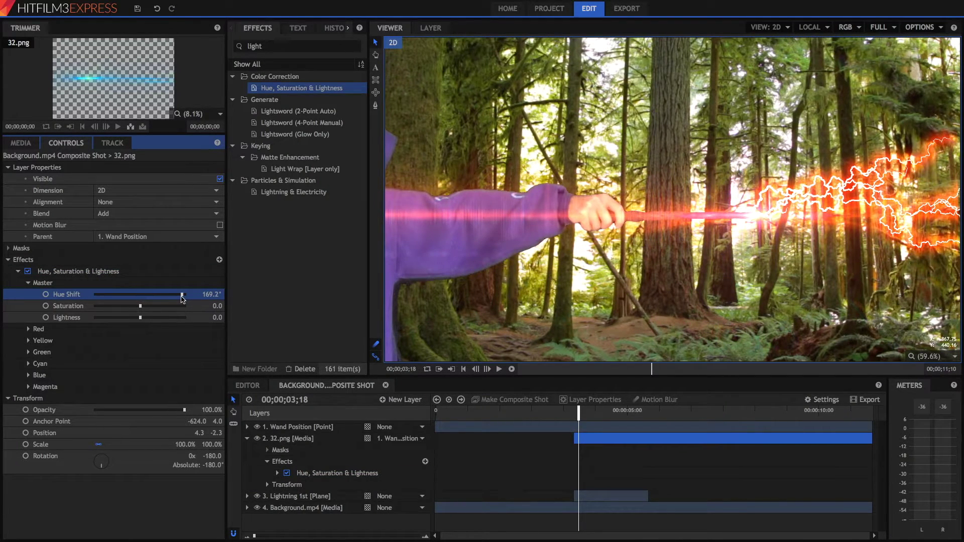
left_click_drag(182, 295, 185, 294)
Play and scrub the shot to review the red-orange beam.
key("space")
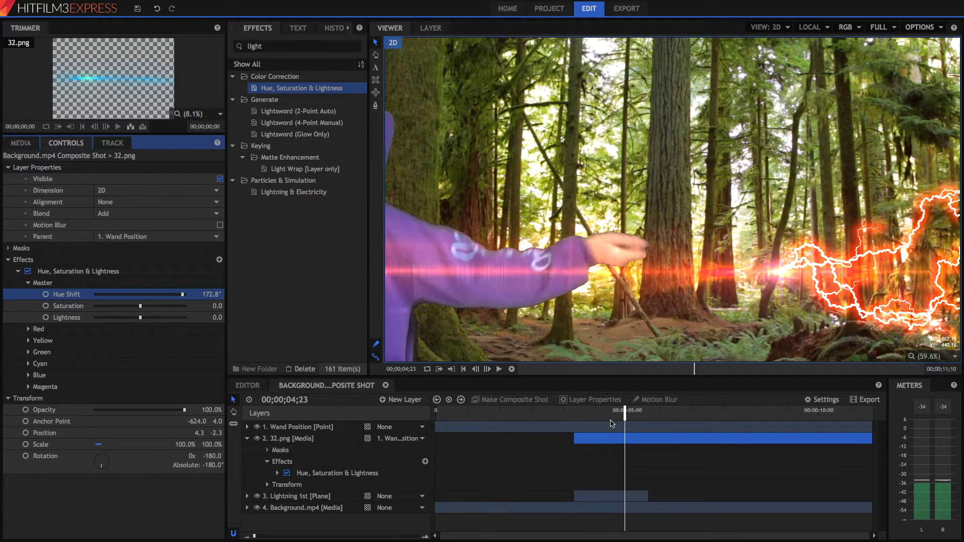
mouse_move(625, 413)
left_mouse_down()
mouse_move(639, 413)
mouse_move(629, 414)
left_mouse_up()
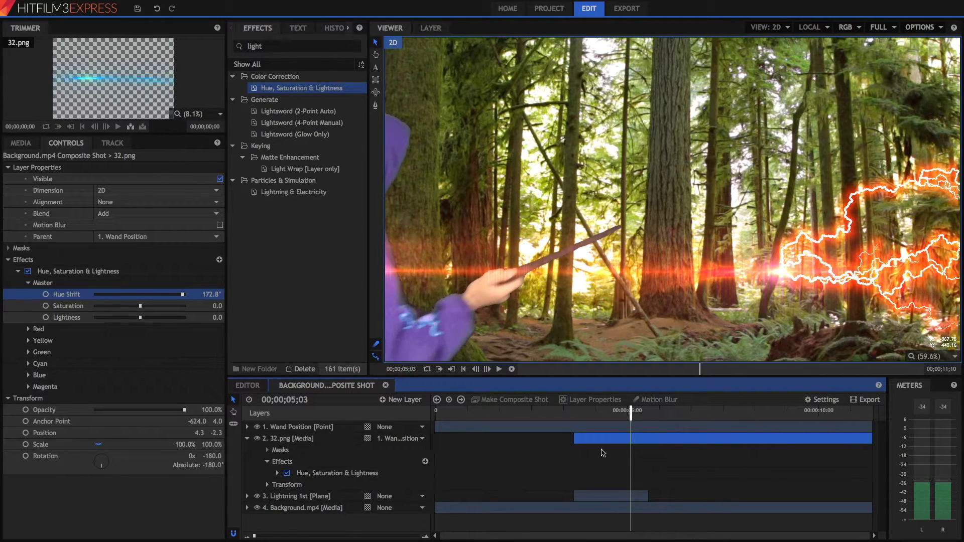
left_click(247, 438)
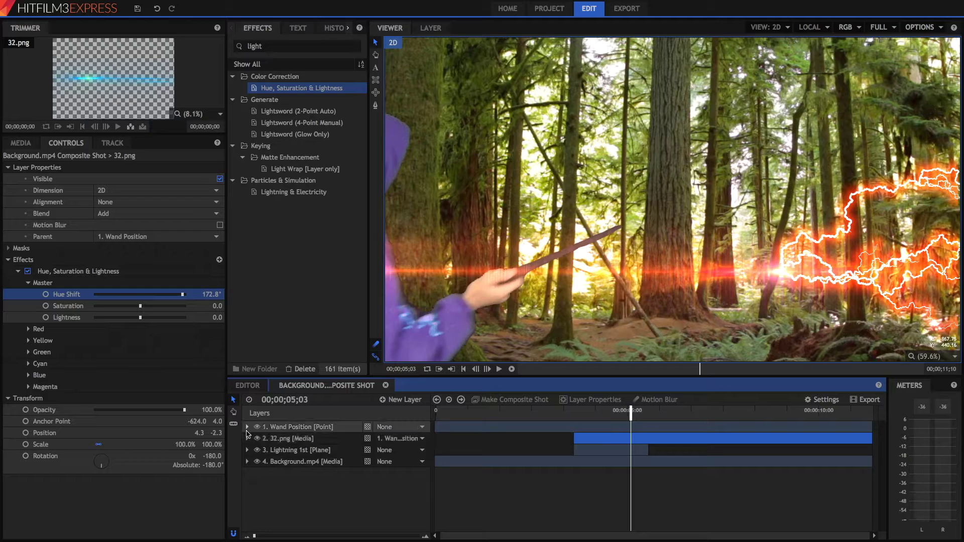
Add Start Growth keyframes at 0 on Lightning 1st around 04;21–04;23.
left_click(247, 427)
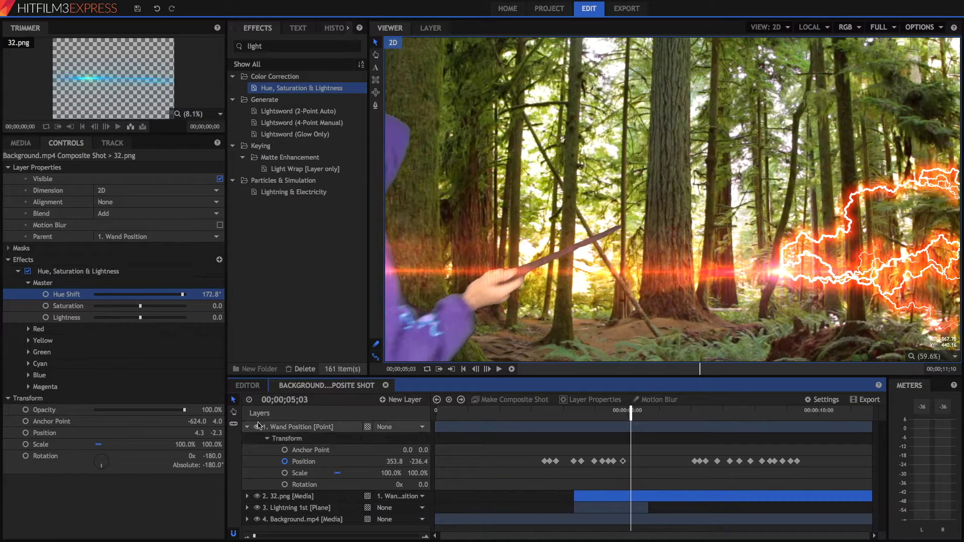
left_click(247, 426)
left_click(247, 450)
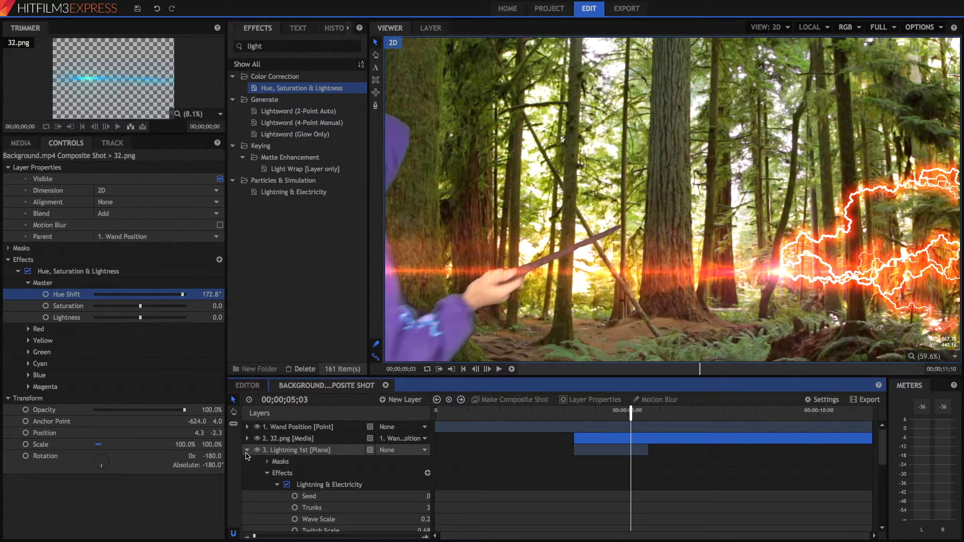
scroll(246, 455, "down", 3)
scroll(246, 456, "down", 1)
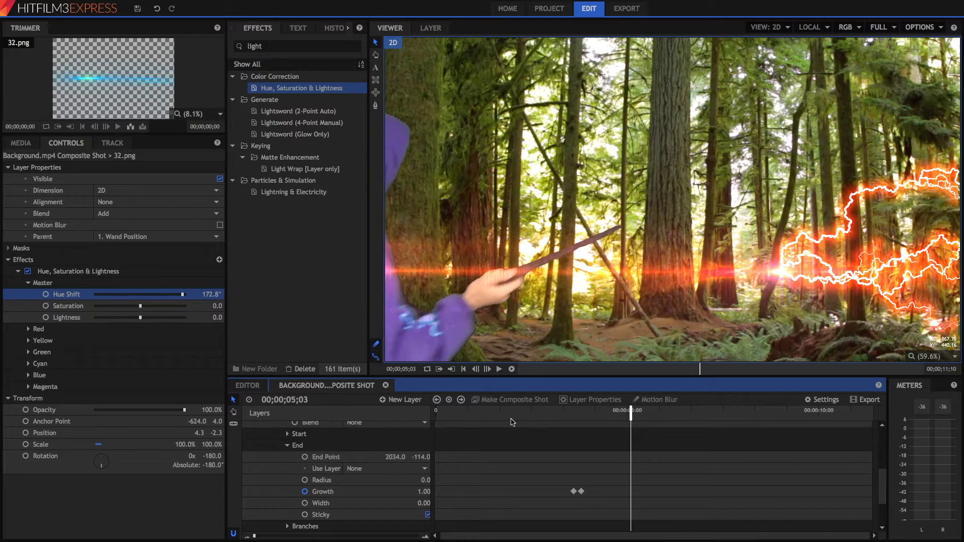
key("comma")
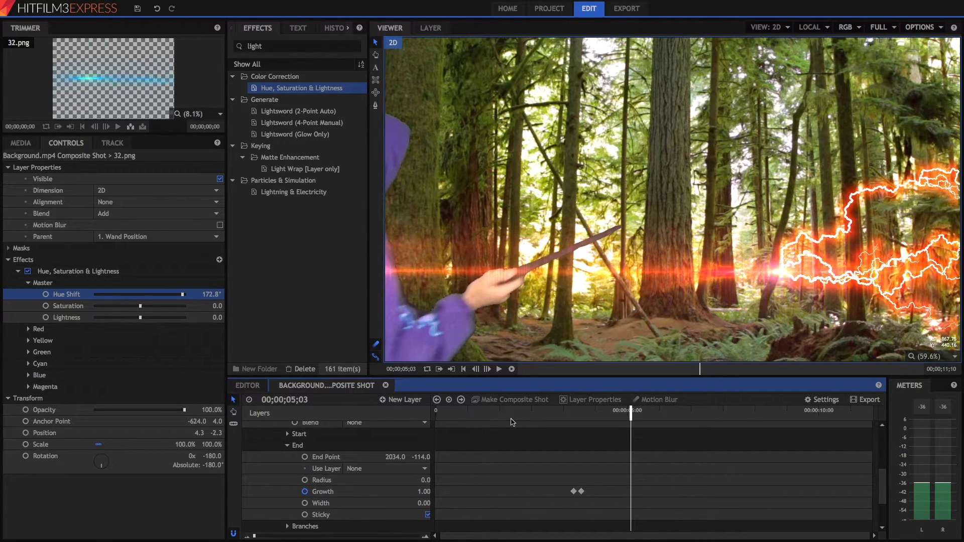
key("comma")
key("comma")
key("comma")
key("comma")
key("comma")
key("comma")
key("comma")
key("comma")
key("comma")
key("comma")
key("comma")
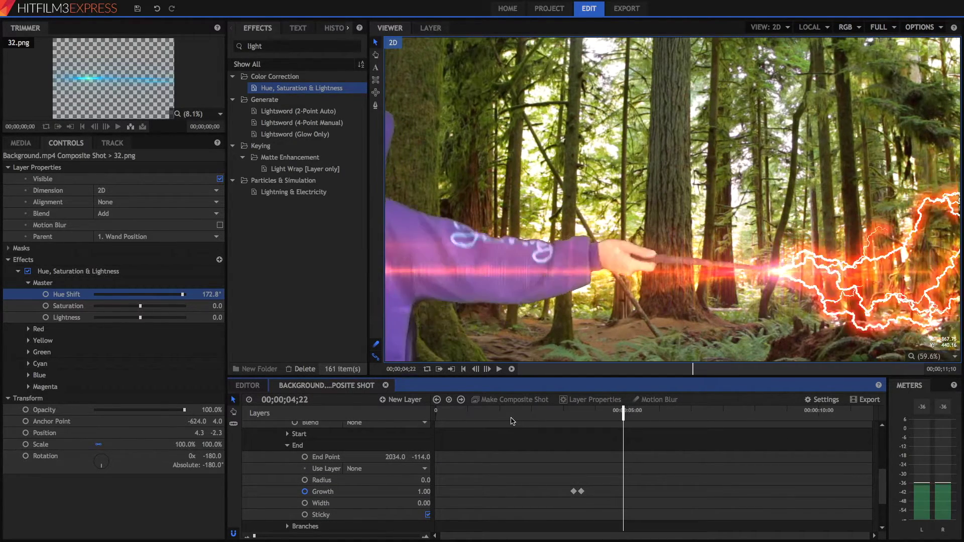
key("period")
left_click(424, 491)
scroll(423, 492, "up", 1)
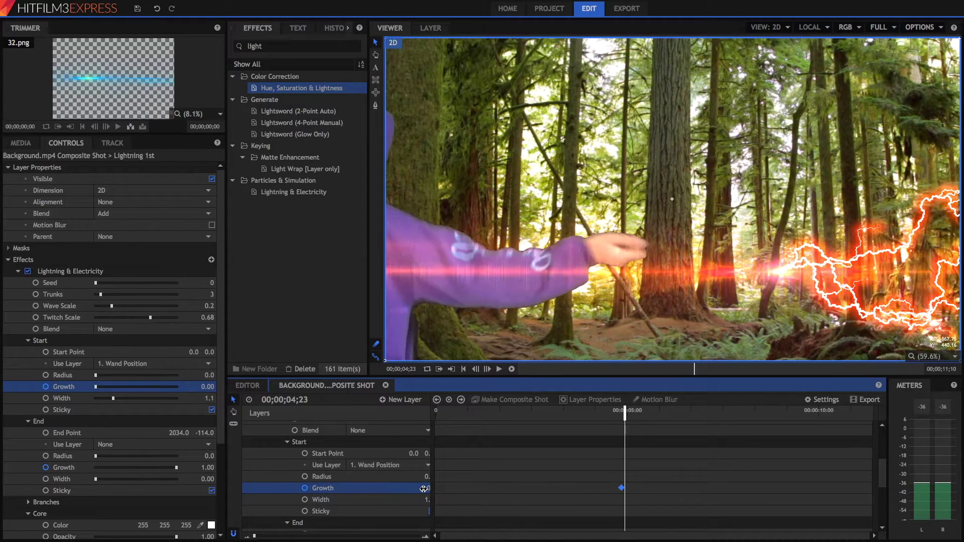
key("comma")
key("comma")
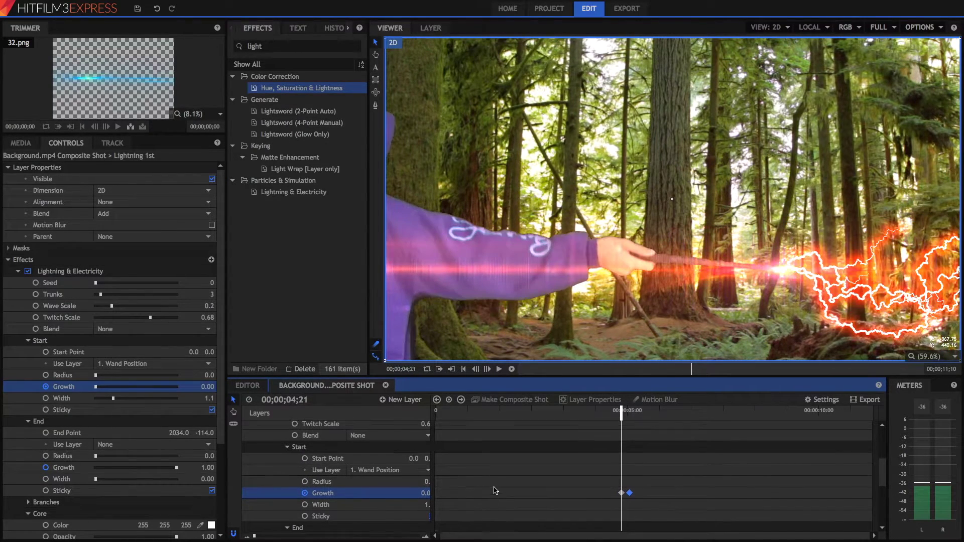
scroll(495, 490, "up", 5)
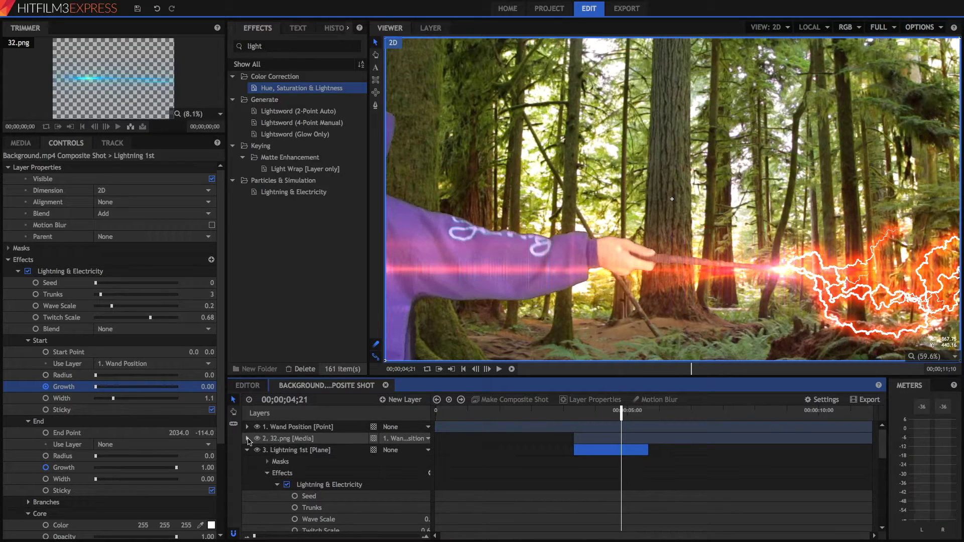
left_click(249, 438)
scroll(309, 461, "down", 1)
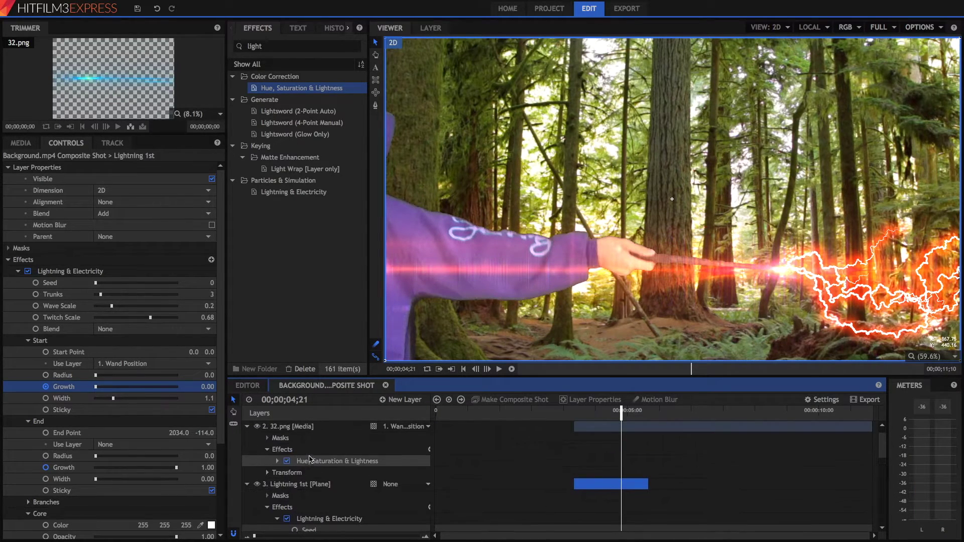
Keyframe 32.png opacity from 100% at 4;21 to 0% at 4;23, then collapse the layers.
left_click(267, 472)
scroll(324, 467, "down", 1)
left_click(303, 444)
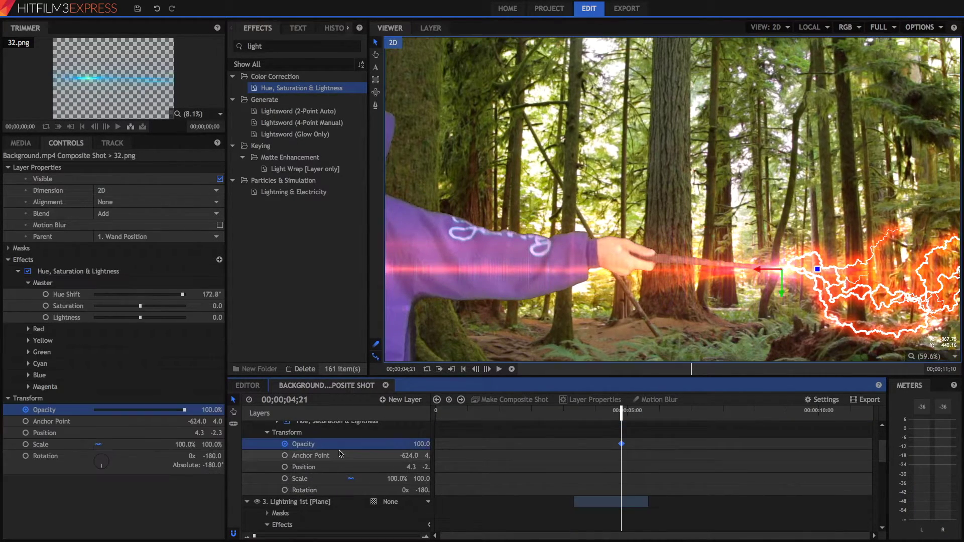
key("period")
key("period")
left_click_drag(420, 444, 339, 449)
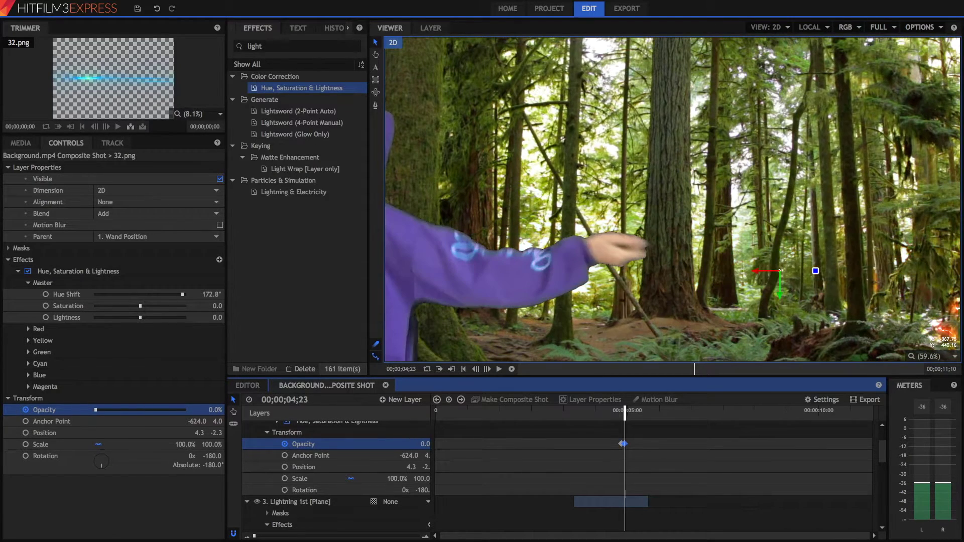
key("space")
key("space")
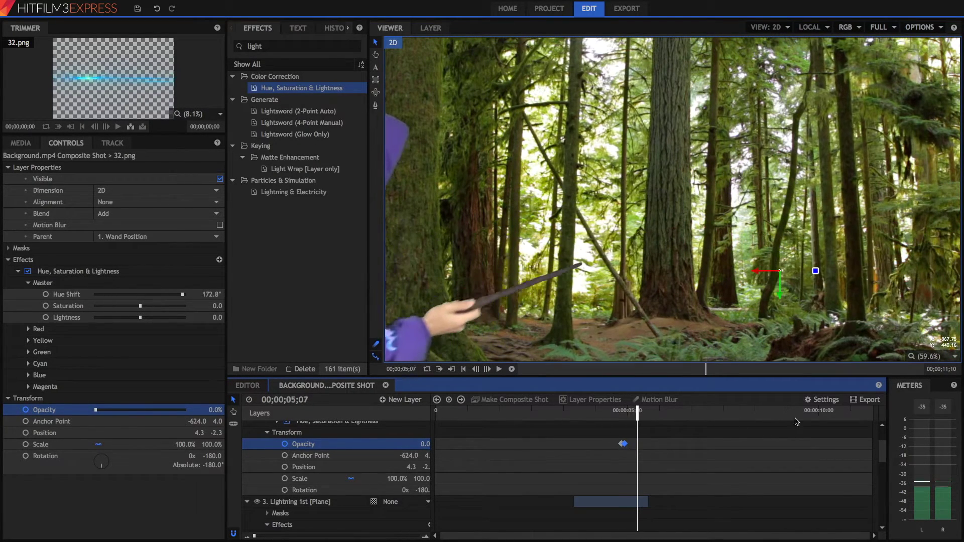
scroll(324, 466, "up", 2)
left_click(256, 452)
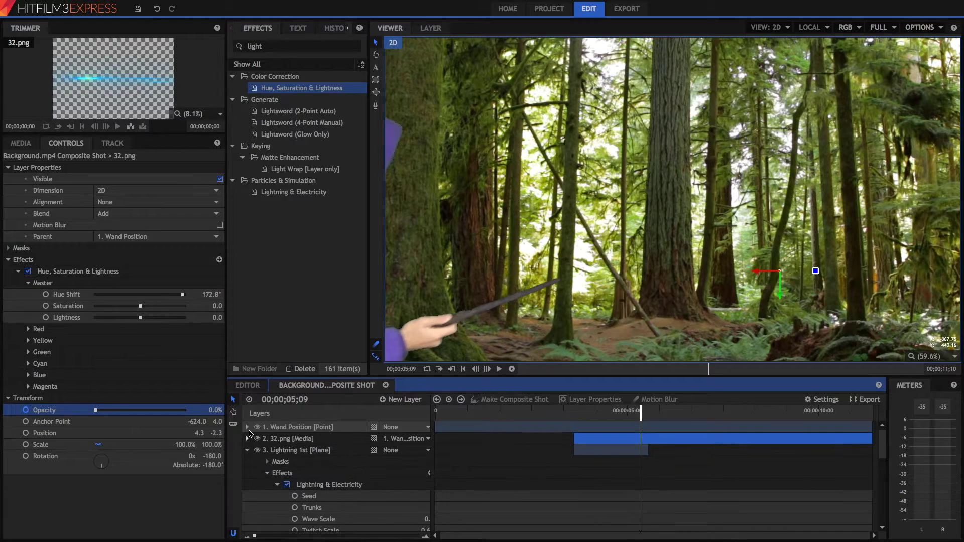
left_click(247, 450)
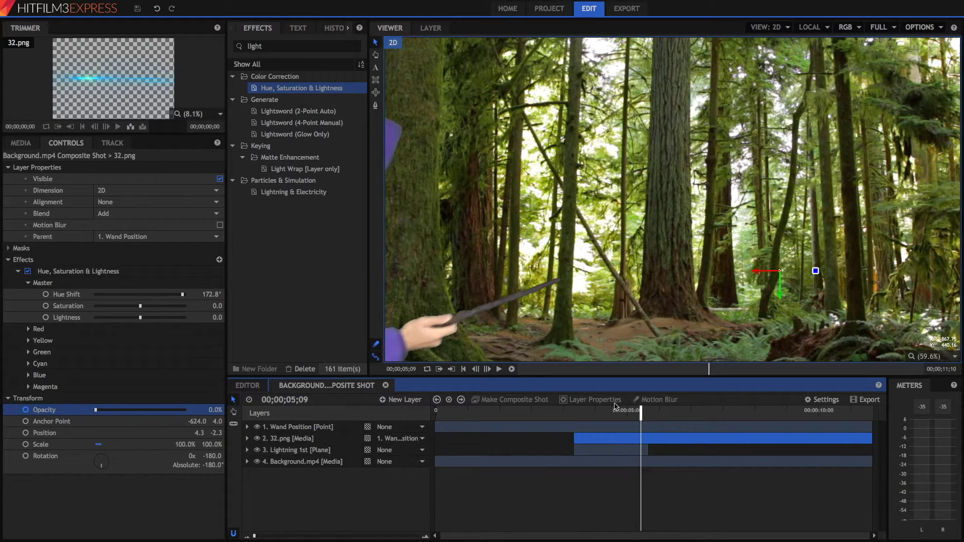
left_click(559, 415)
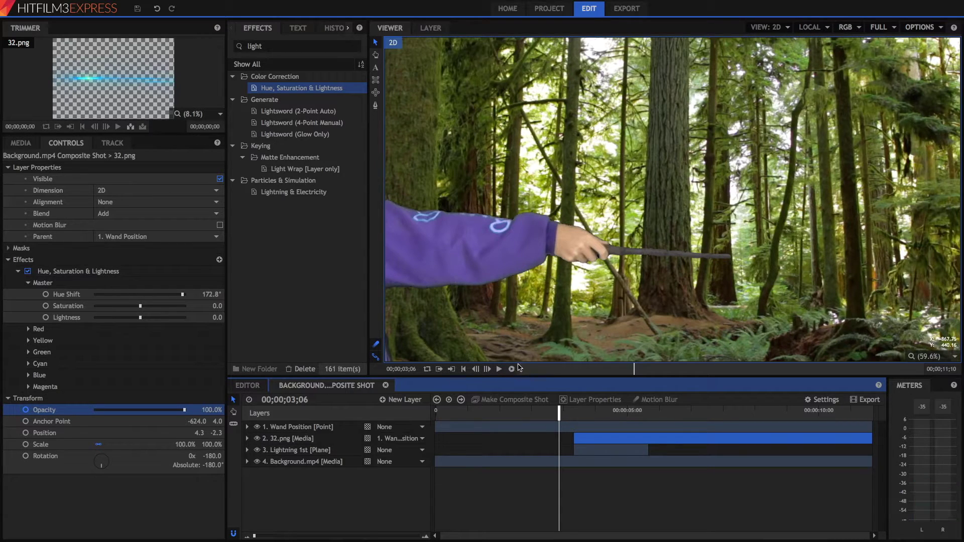
Set the viewer quality to Half and play the composite.
left_click(892, 28)
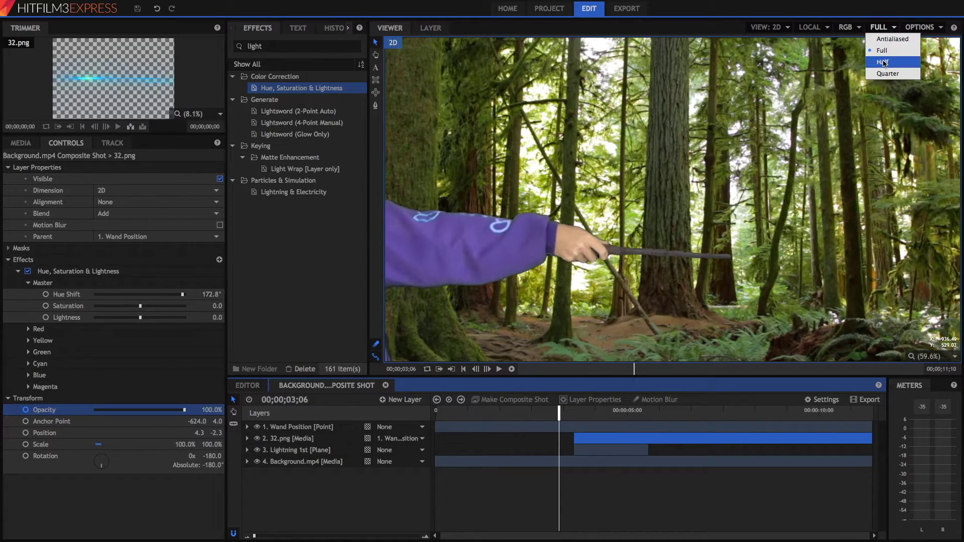
left_click(883, 63)
left_click(511, 370)
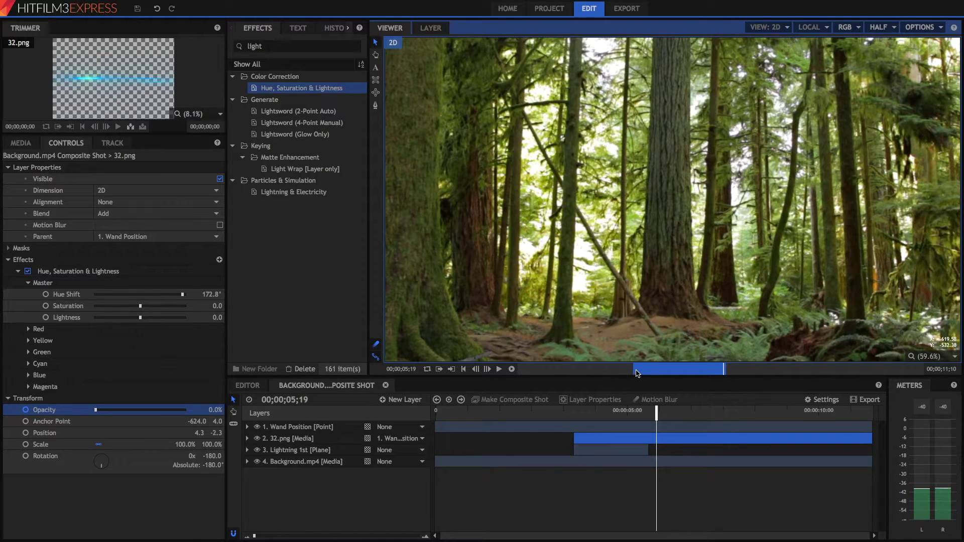
Replay the effect from just after three seconds, then show the project's media clips.
left_click_drag(636, 369, 623, 369)
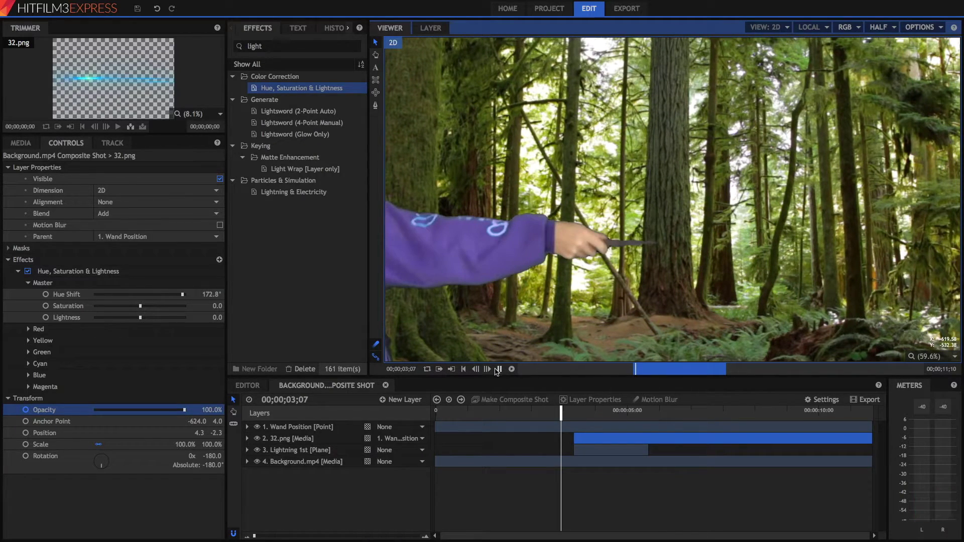
left_click(497, 369)
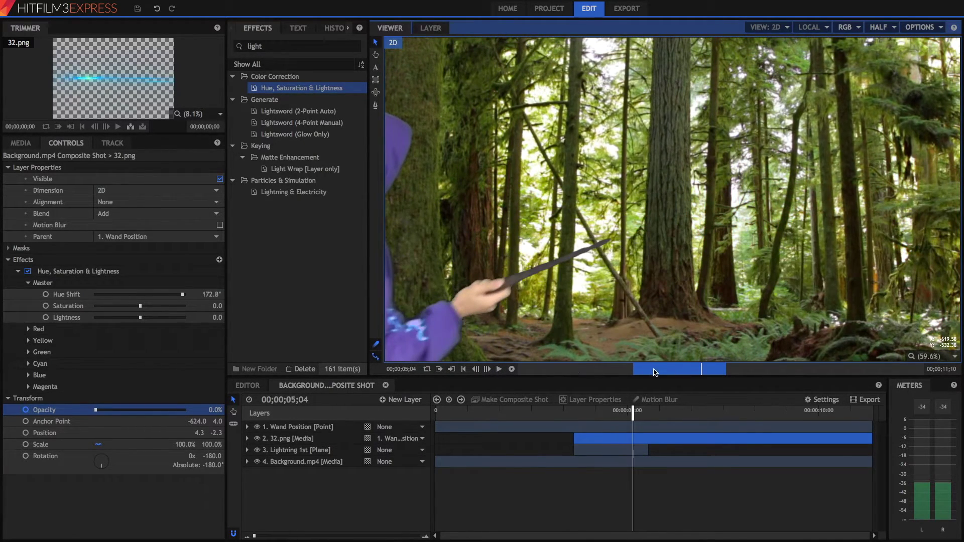
left_click(577, 369)
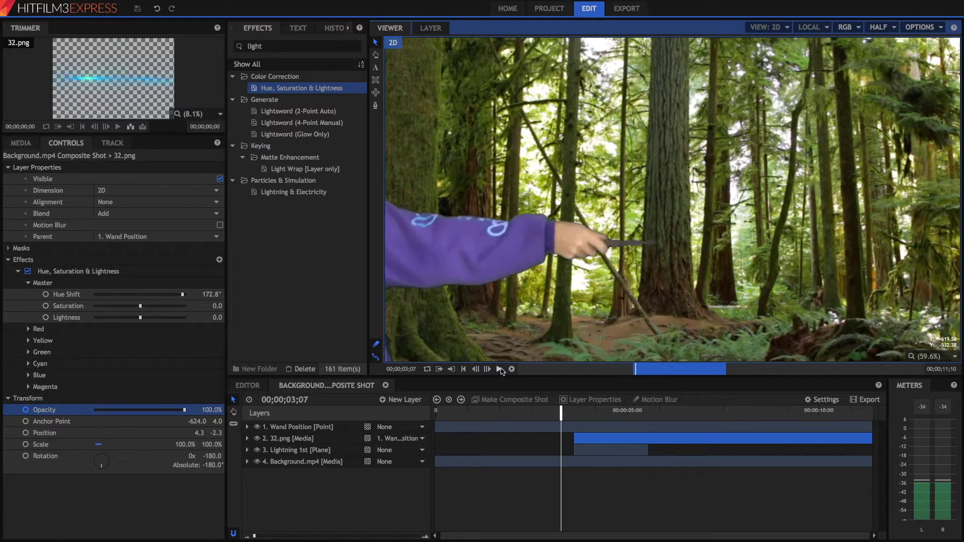
left_click(500, 369)
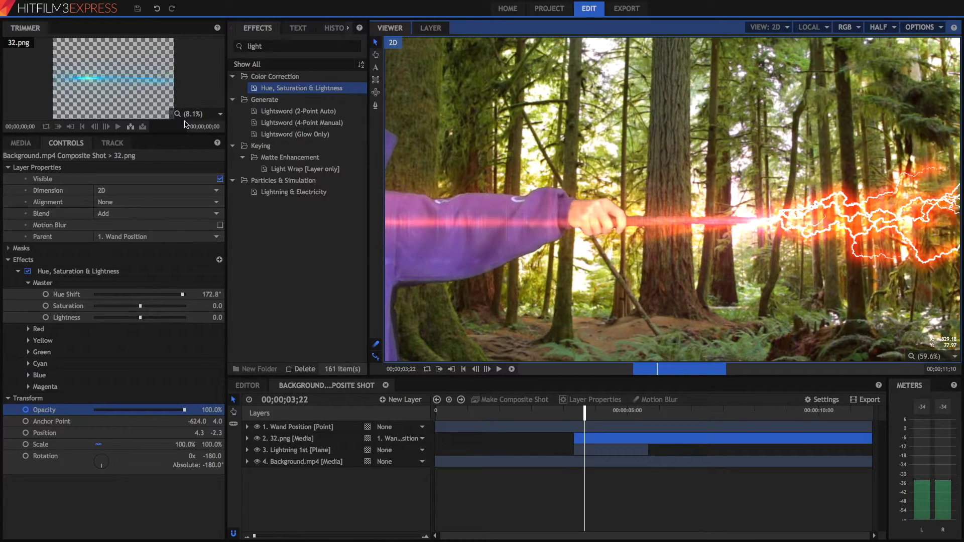
left_click(18, 143)
scroll(98, 316, "down", 5)
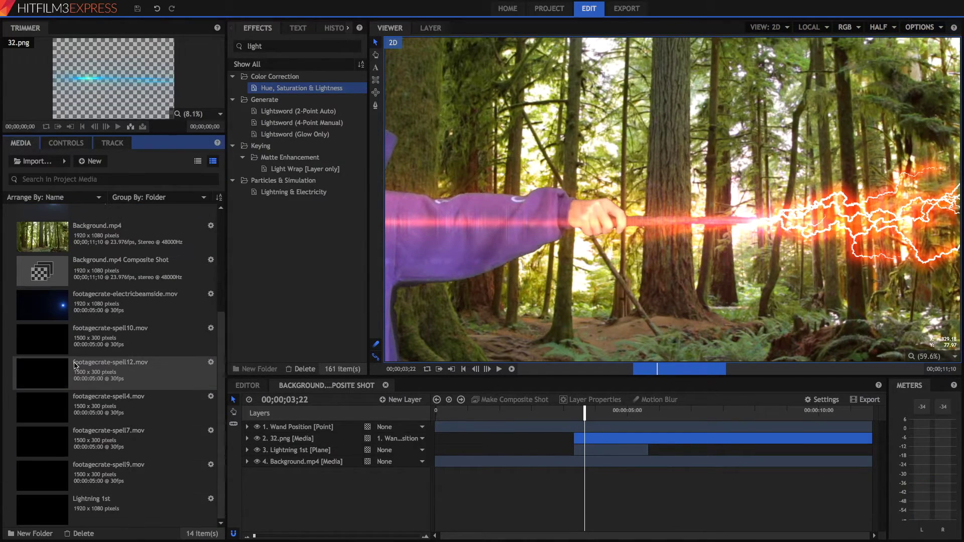
Preview the electric beam side clip and footagecrate-spell10.mov in the Trimmer.
left_click(94, 304)
left_click(98, 335)
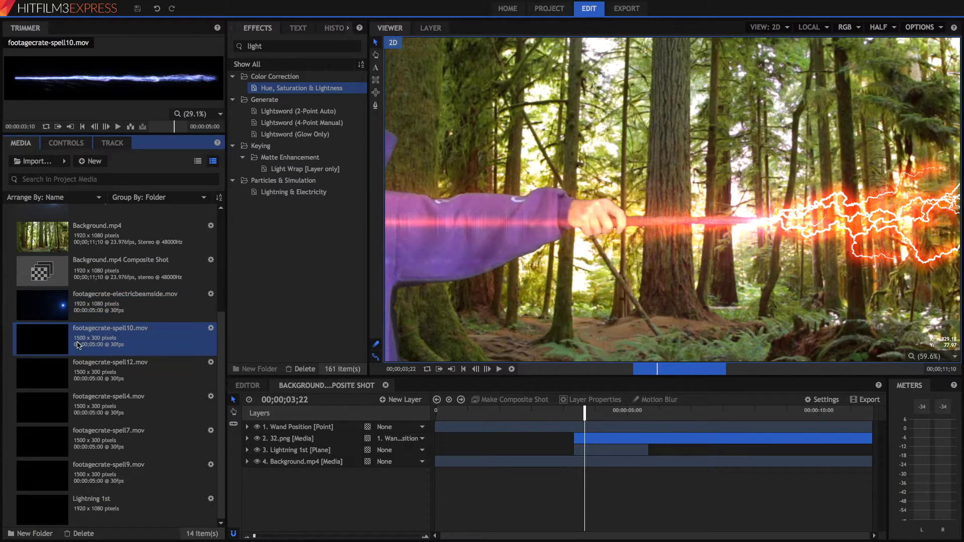
scroll(120, 320, "up", 5)
scroll(120, 320, "down", 5)
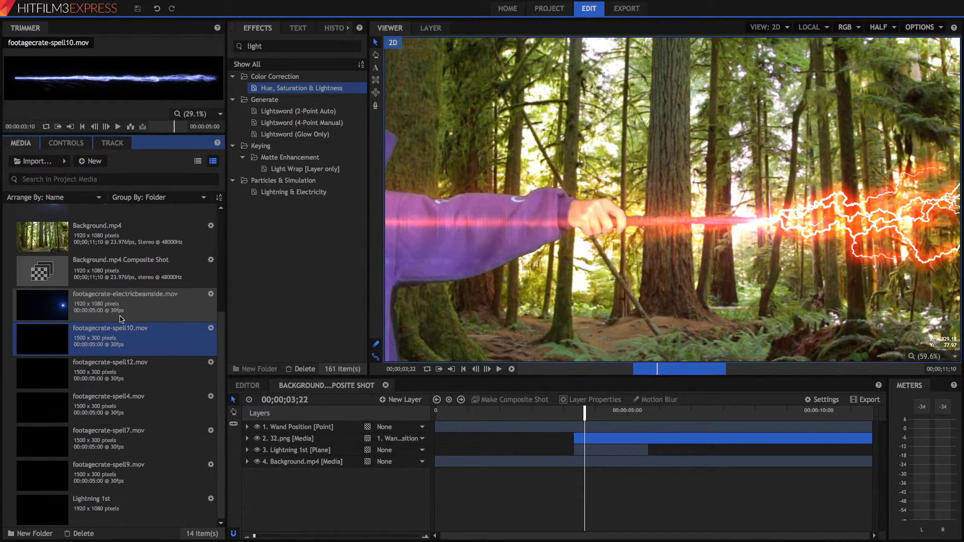
left_click(109, 314)
left_click_drag(123, 128, 148, 126)
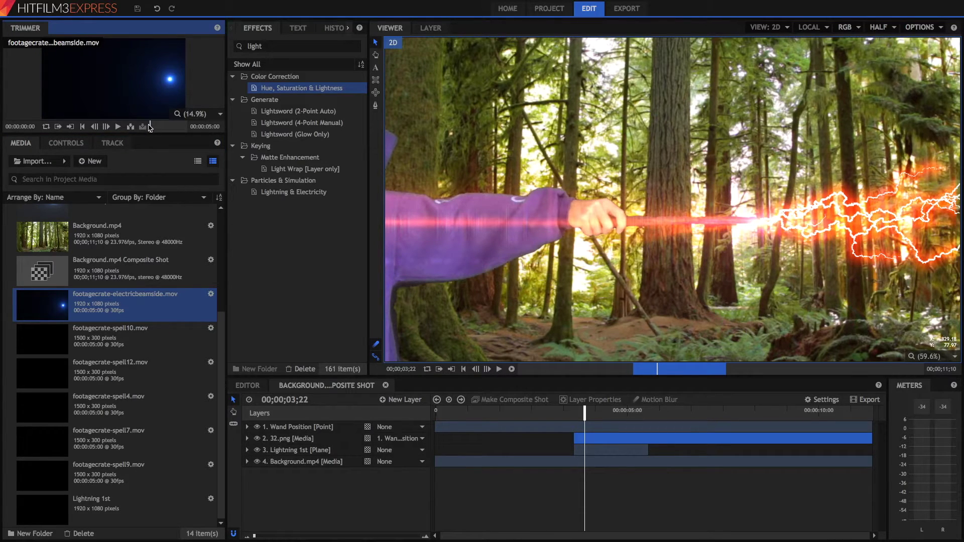
left_click_drag(149, 126, 161, 128)
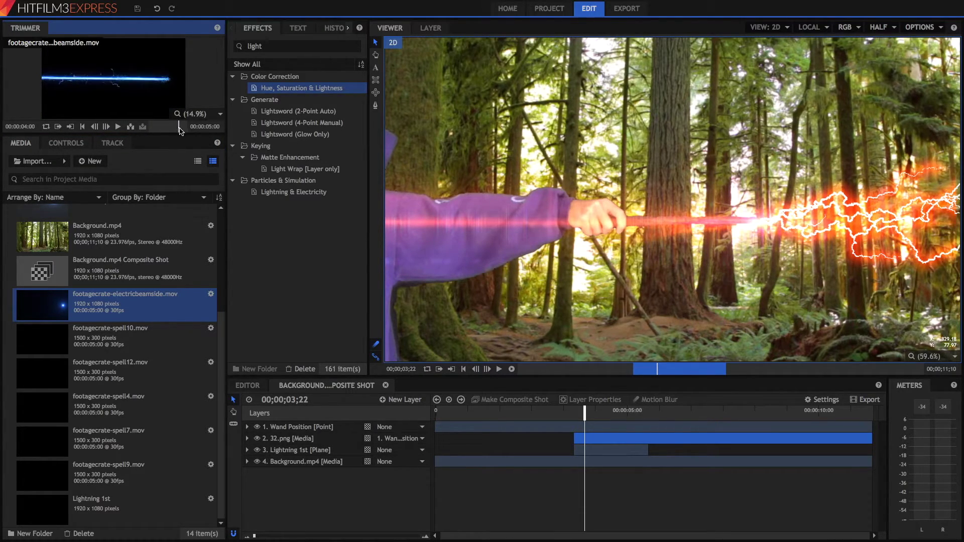
Compare spell12, spell10, spell4 and spell7, ending on footagecrate-spell9.mov.
left_click(113, 368)
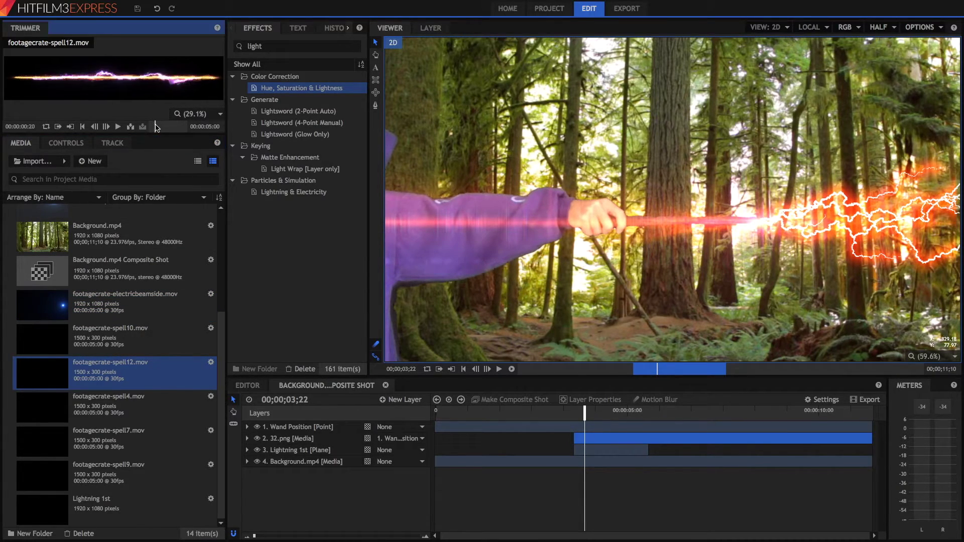
left_click(111, 334)
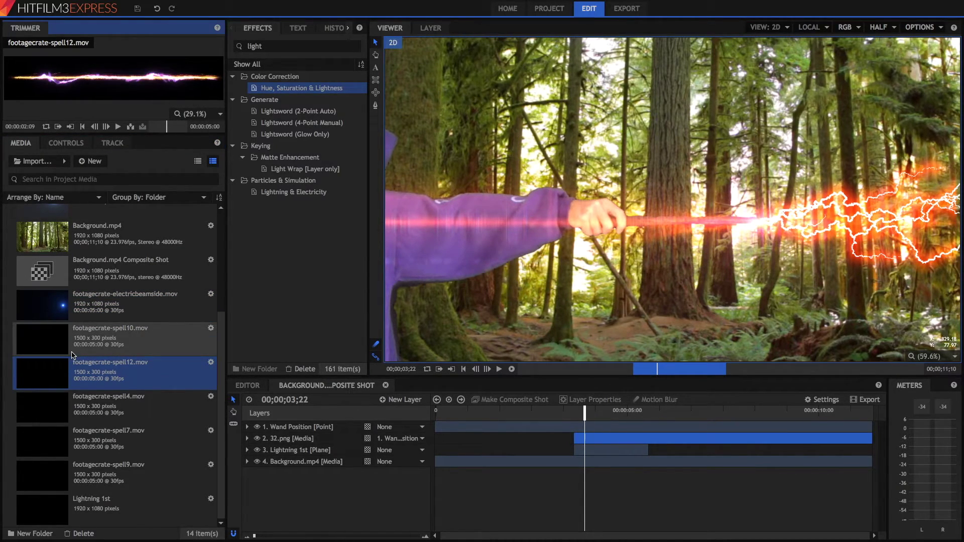
left_click(153, 128)
left_click(110, 403)
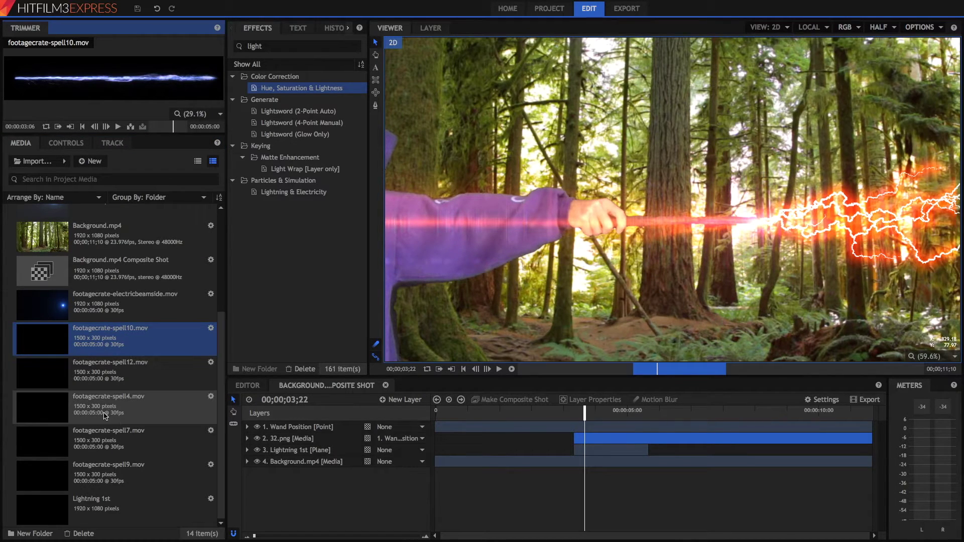
left_click_drag(143, 128, 174, 130)
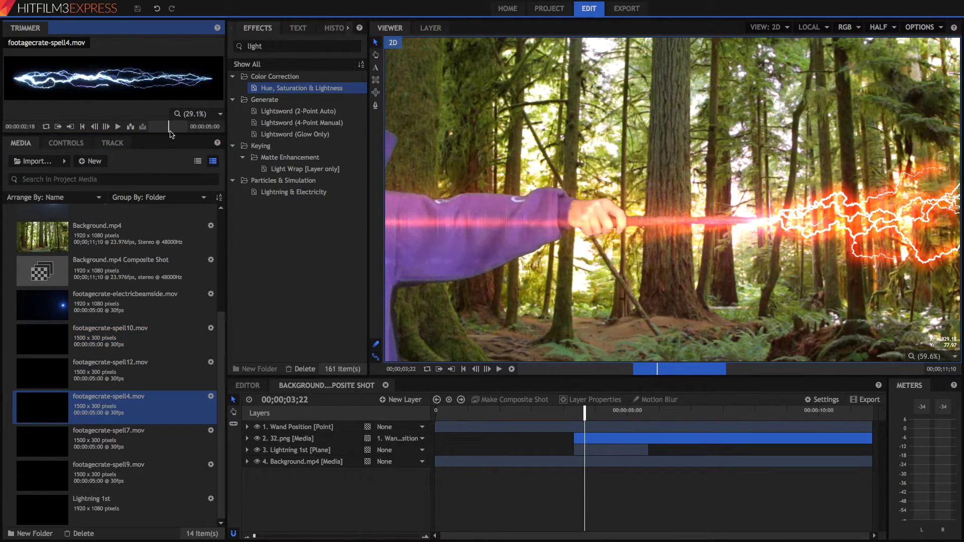
left_click(48, 439)
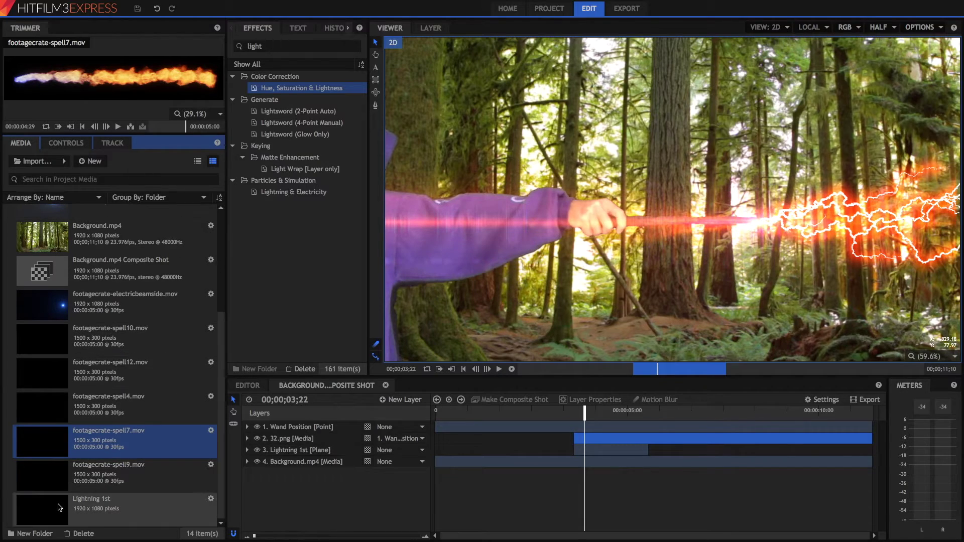
left_click(64, 474)
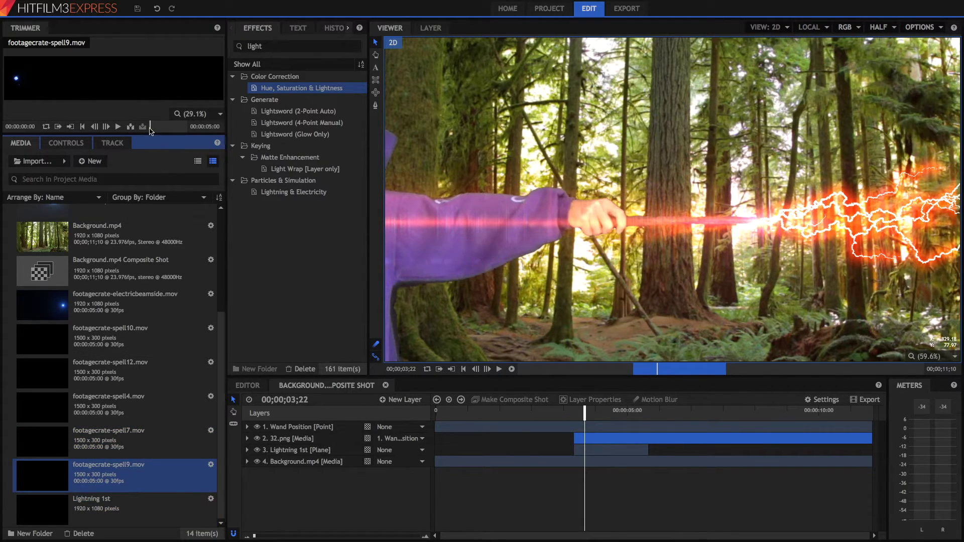
left_click_drag(150, 127, 174, 127)
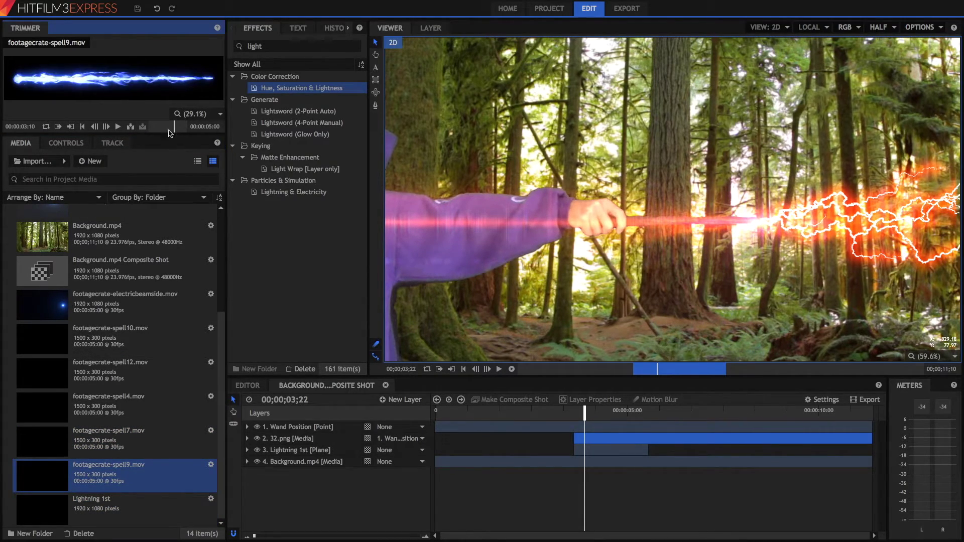
Add footagecrate-spell9.mov to the composite and set its Anchor Point X to -636.
mouse_move(101, 478)
left_mouse_down()
mouse_move(580, 440)
mouse_move(576, 455)
mouse_move(607, 472)
left_mouse_up()
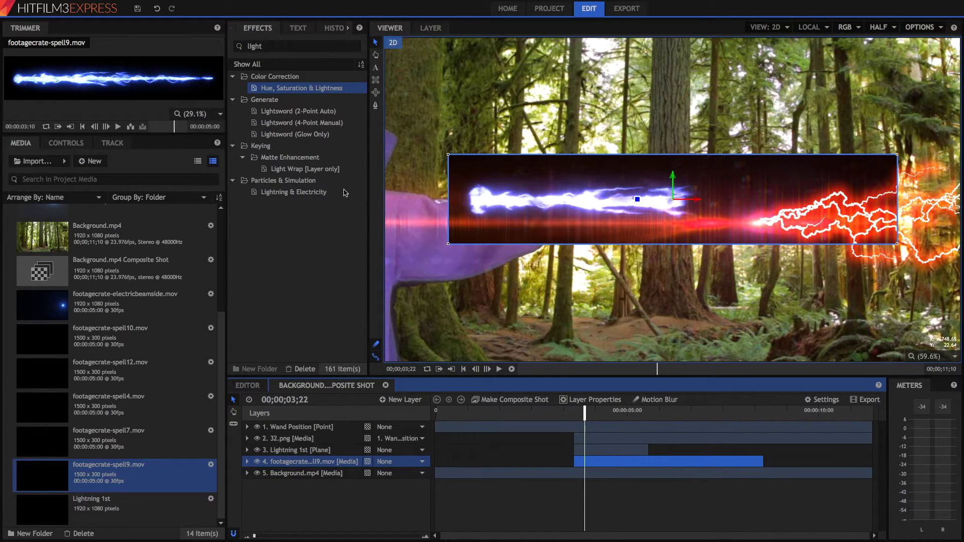
left_click(68, 142)
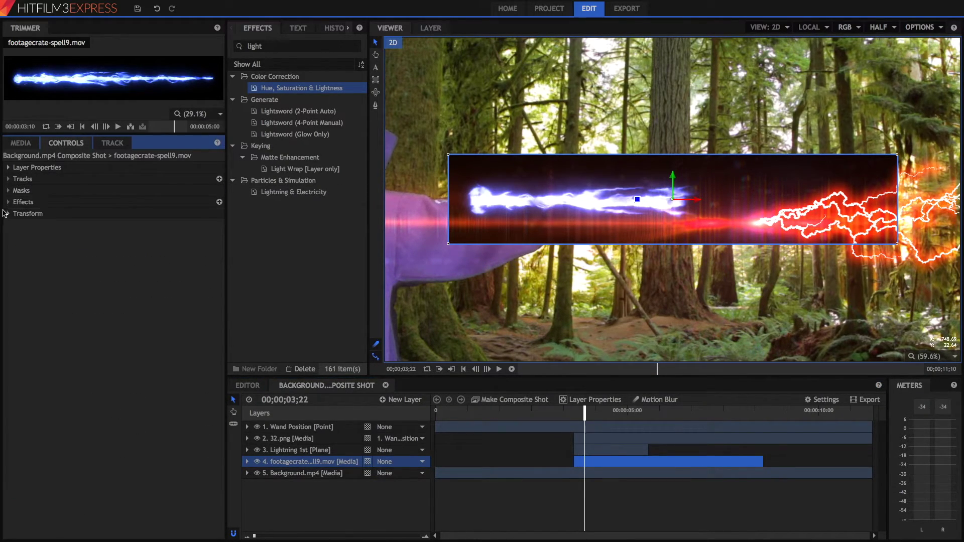
left_click(7, 213)
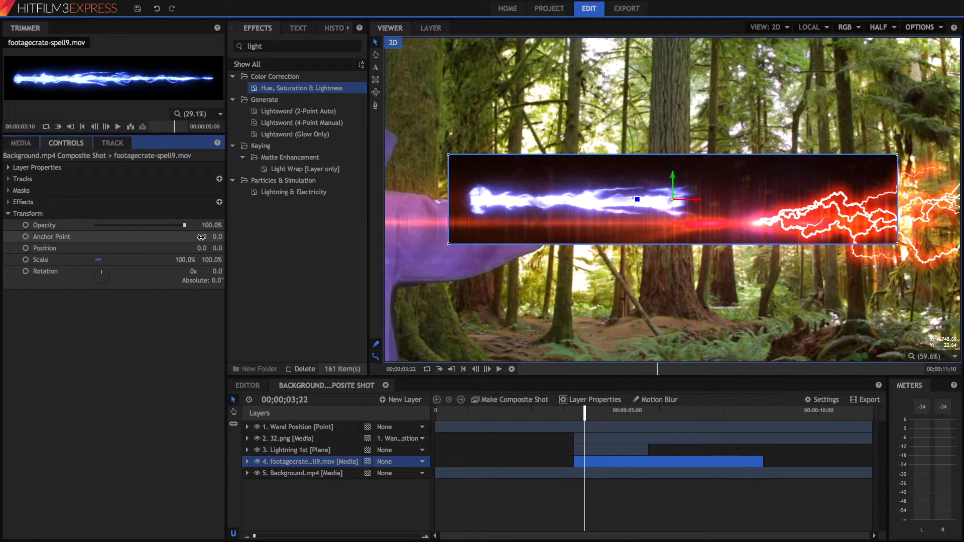
left_click_drag(201, 236, 194, 236)
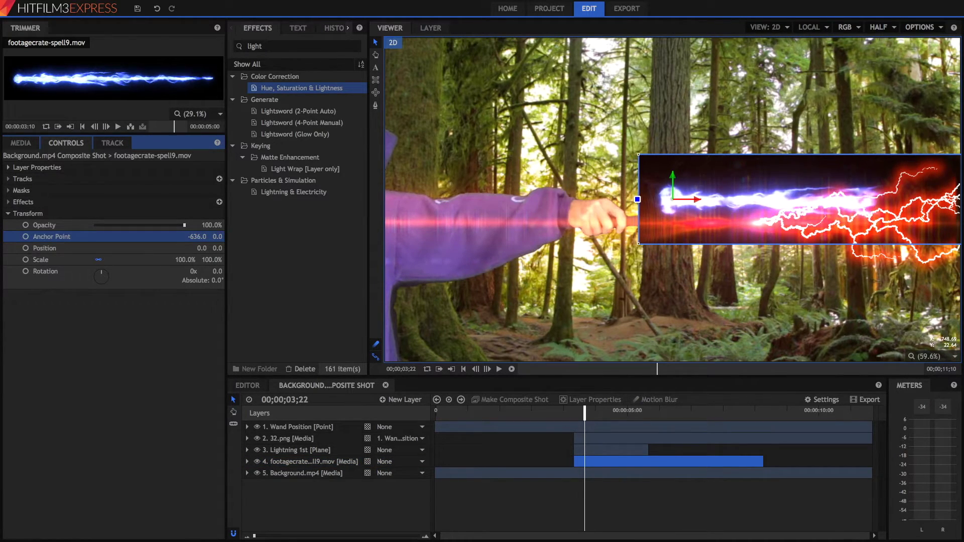
Move the spell9 beam toward the upper right and apply Hue, Saturation & Lightness.
mouse_move(695, 197)
left_mouse_down()
mouse_move(771, 177)
mouse_move(765, 197)
left_mouse_up()
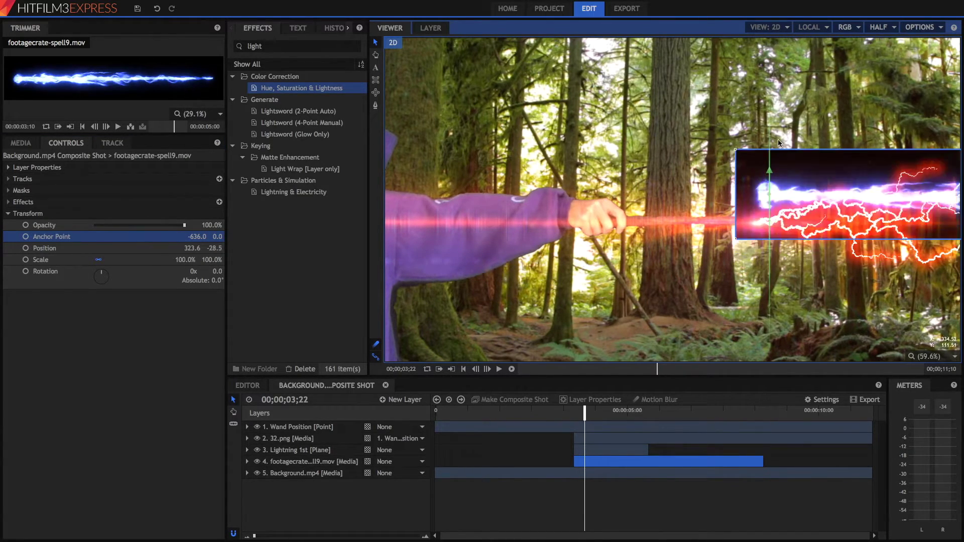
left_click_drag(766, 194, 770, 102)
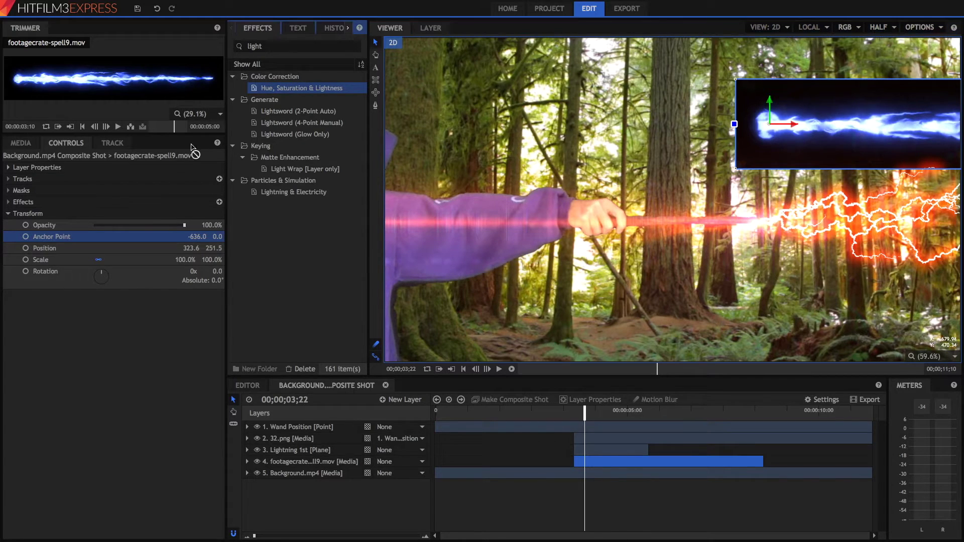
double_click(59, 218)
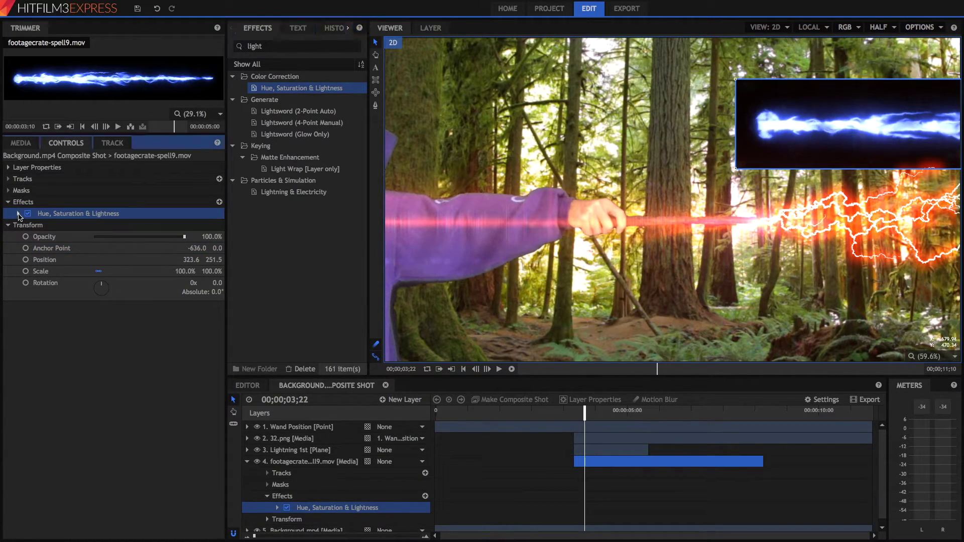
Shift the spell beam's master hue to about 151° and lower it onto the lightning bolts.
left_click(28, 214)
left_click(29, 225)
mouse_move(140, 237)
left_mouse_down()
mouse_move(98, 236)
mouse_move(213, 237)
mouse_move(177, 238)
left_mouse_up()
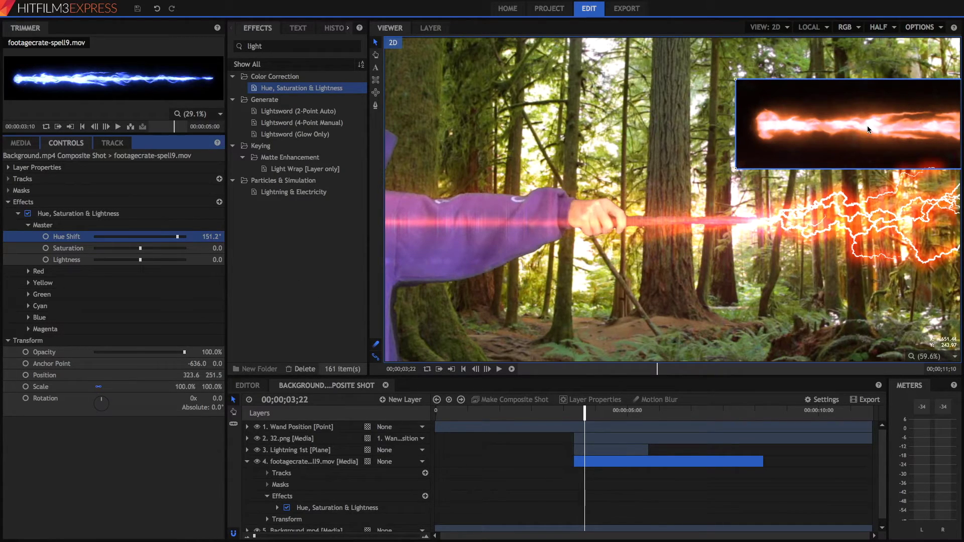
left_click(30, 340)
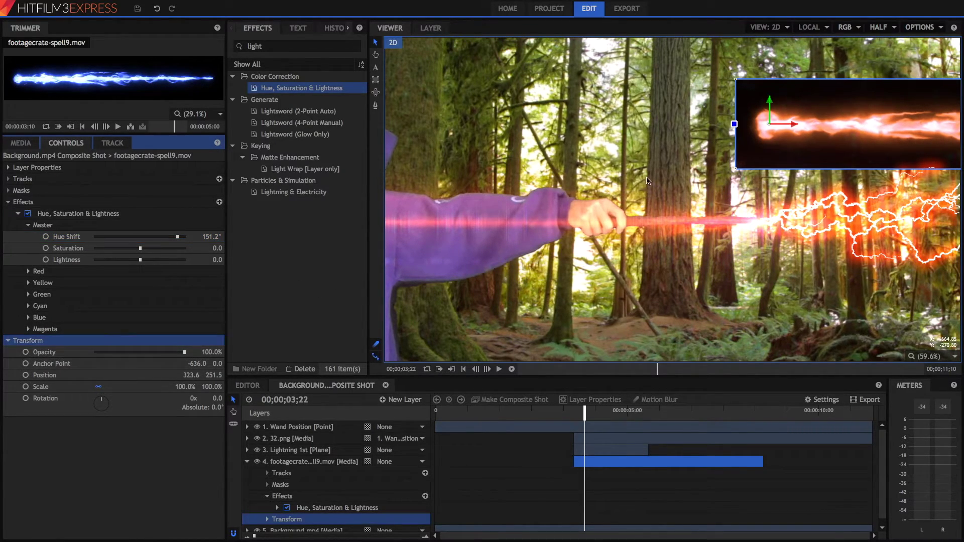
left_click_drag(767, 103, 768, 198)
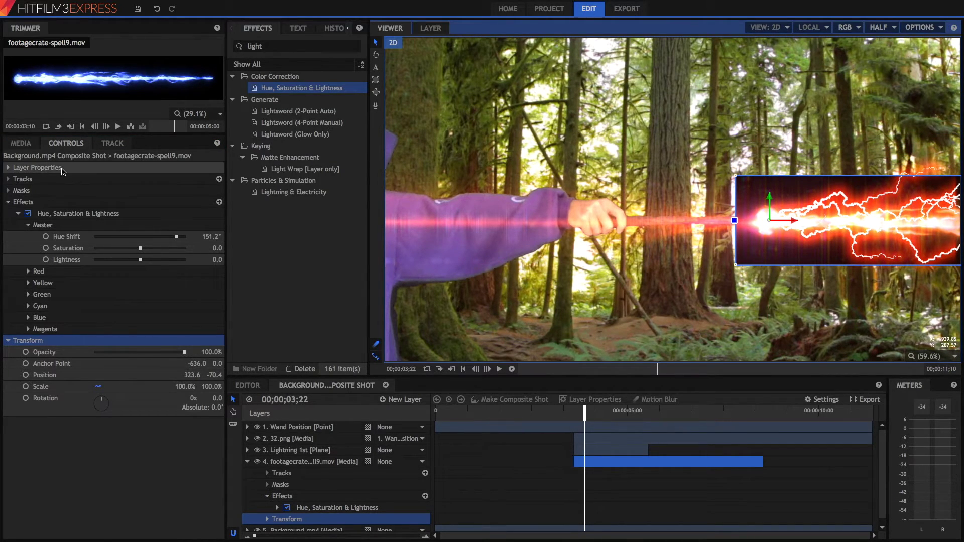
Set the footagecrate-spell9.mov layer's blend mode to Screen.
left_click(37, 167)
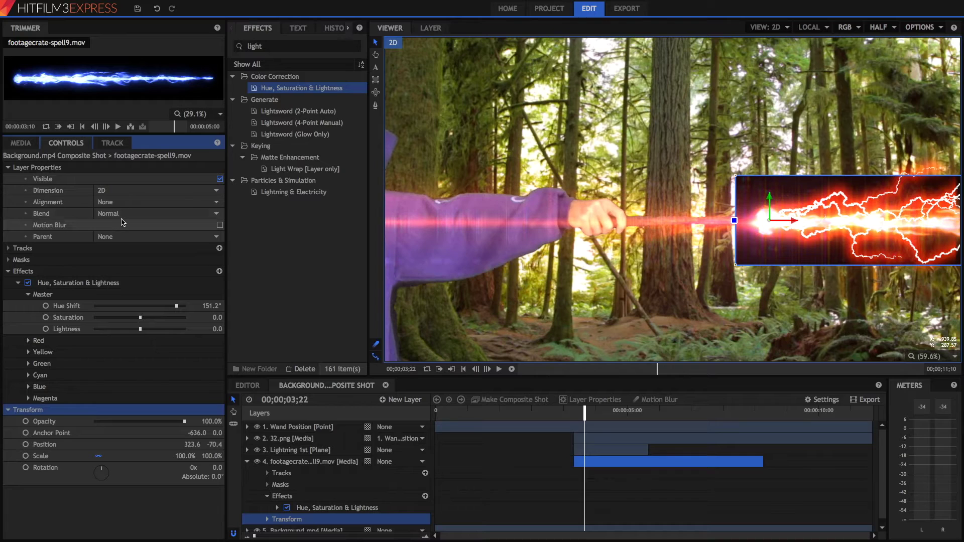
left_click(154, 213)
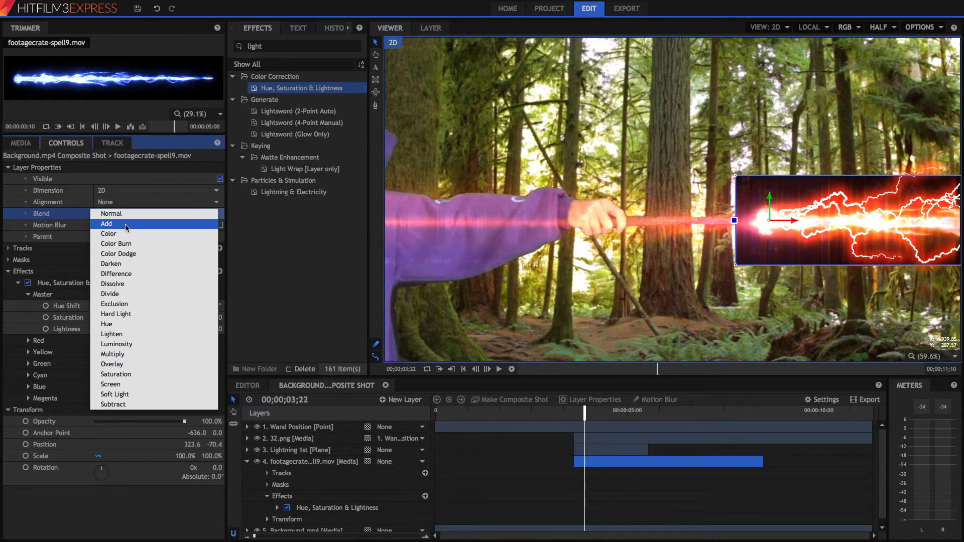
left_click(125, 224)
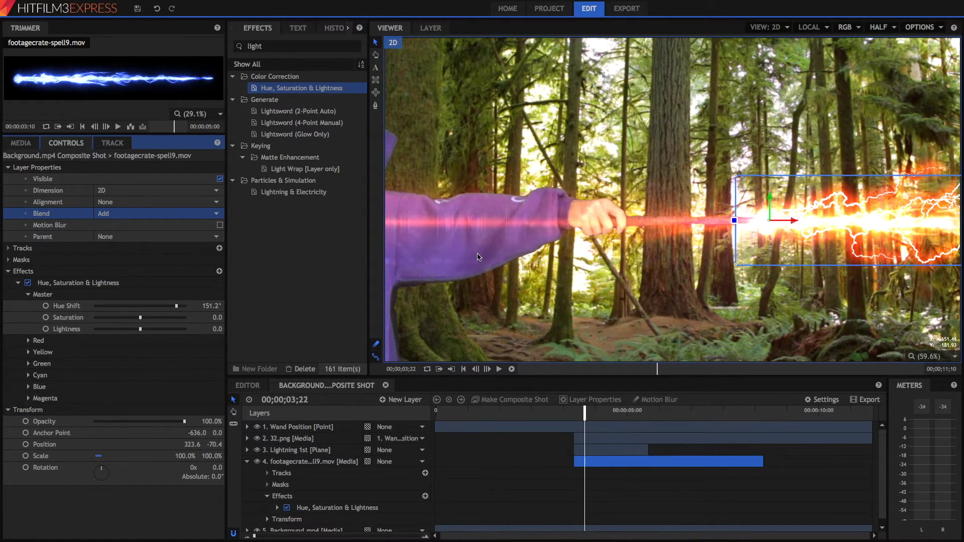
left_click(155, 213)
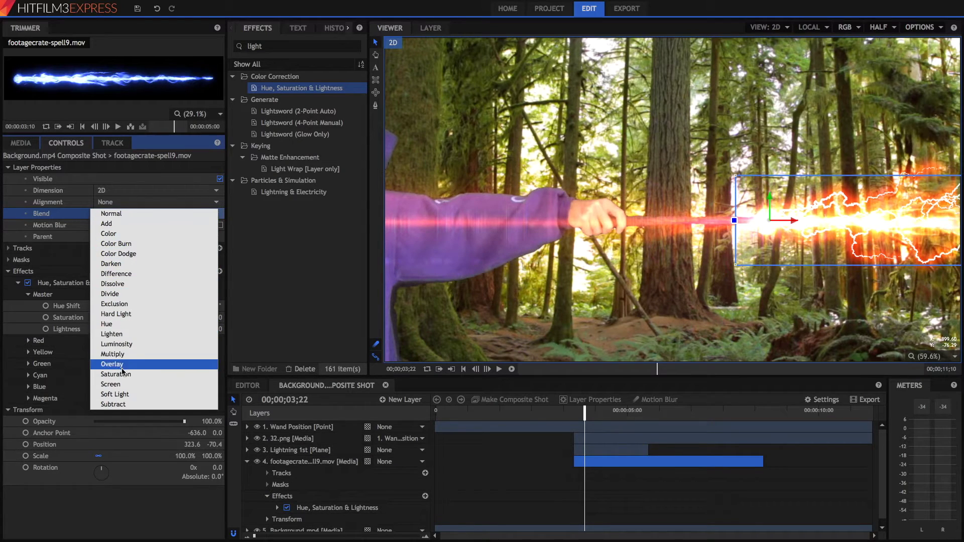
left_click(112, 384)
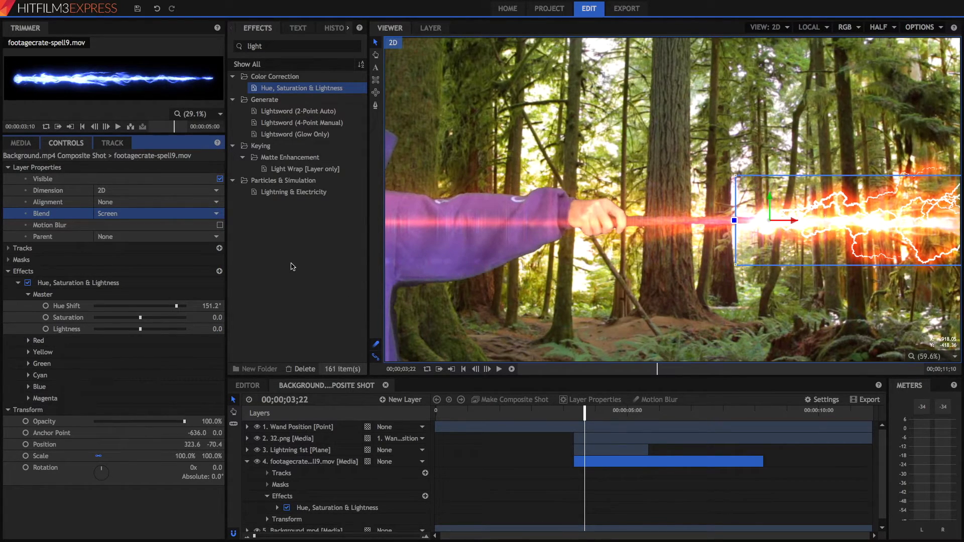
Parent the spell layer to 1. Wand Position and collapse it in the timeline.
left_click(154, 236)
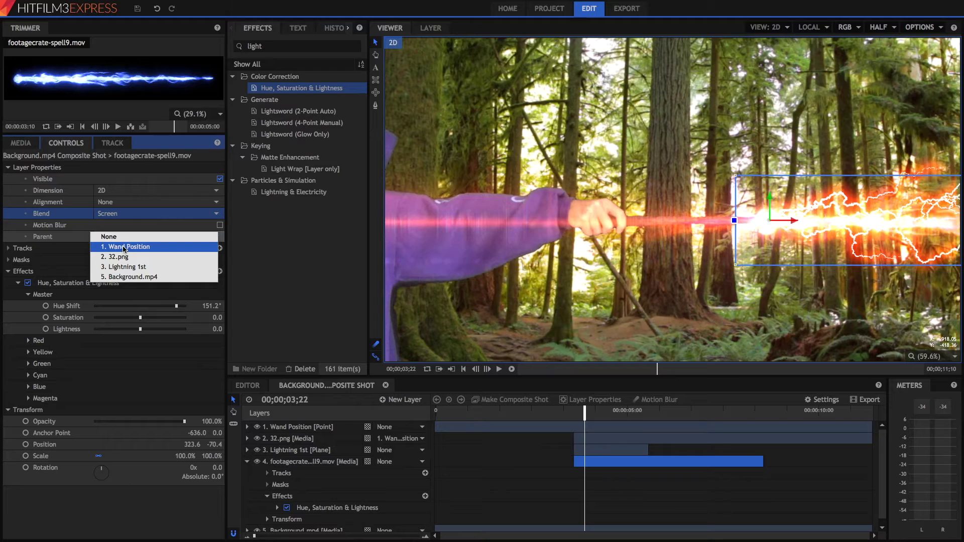
left_click(125, 247)
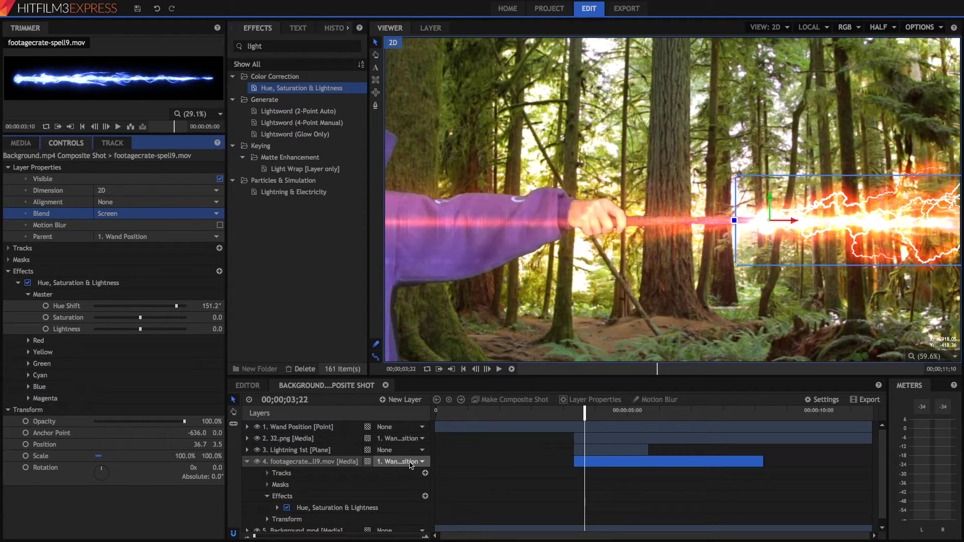
left_click(256, 461)
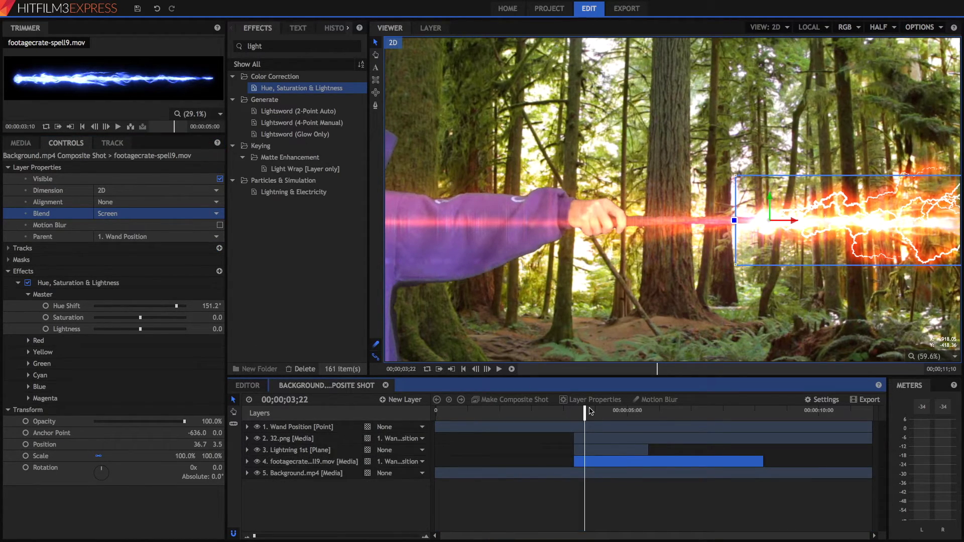
left_click_drag(588, 414, 609, 418)
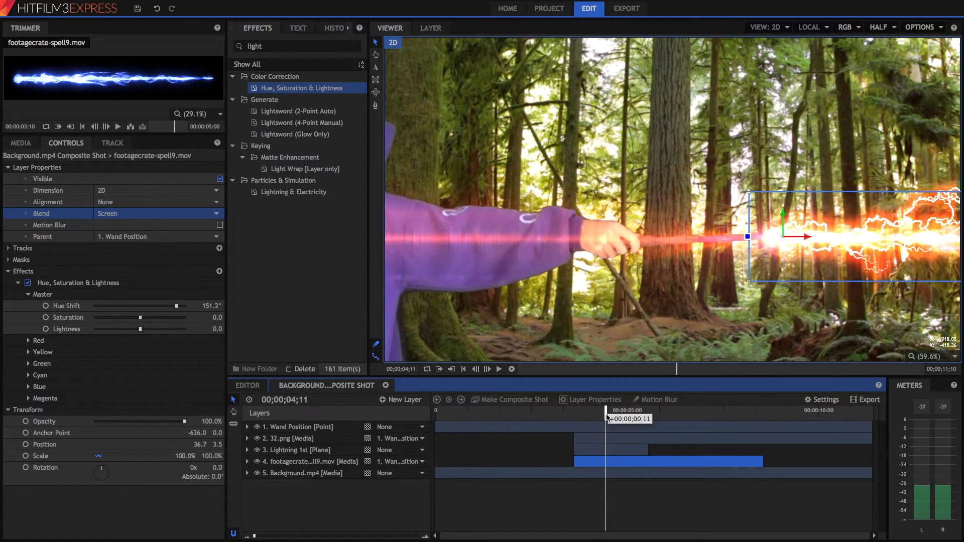
left_click_drag(606, 413, 574, 414)
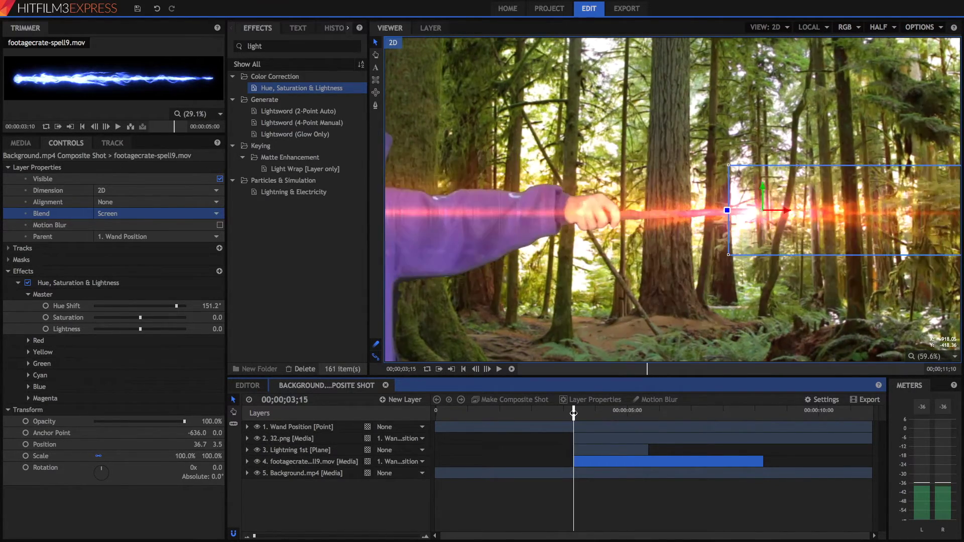
key("Right")
key("Right")
key("Right")
key("Right")
key("Right")
key("Right")
key("Right")
key("Right")
key("Right")
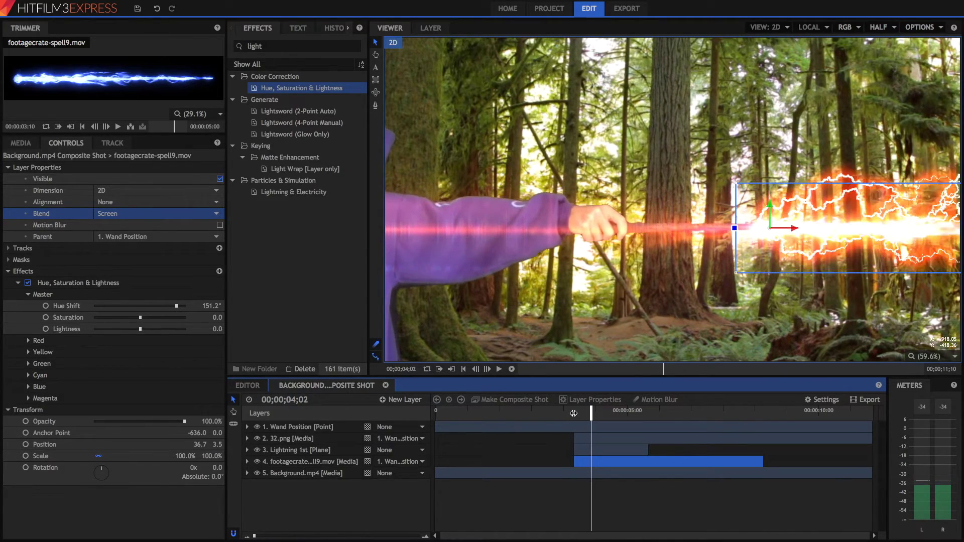
key("Right")
key("Right")
key("Right")
key("Right")
key("Right")
key("Right")
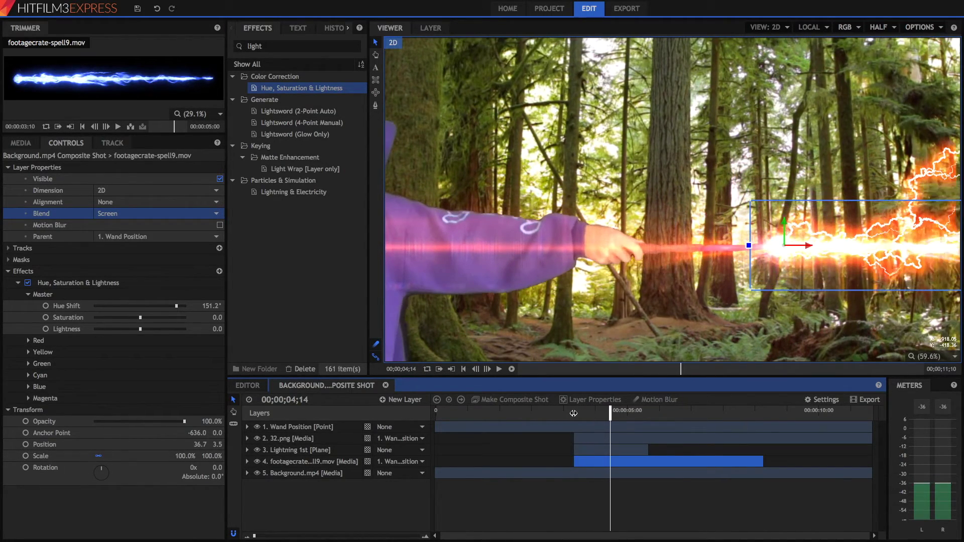
left_click_drag(601, 413, 631, 414)
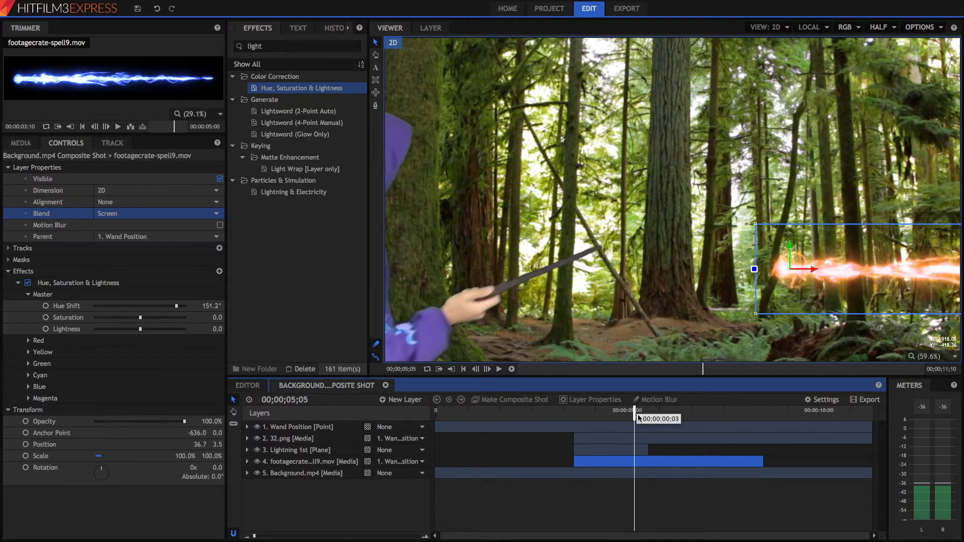
left_click_drag(638, 416, 631, 413)
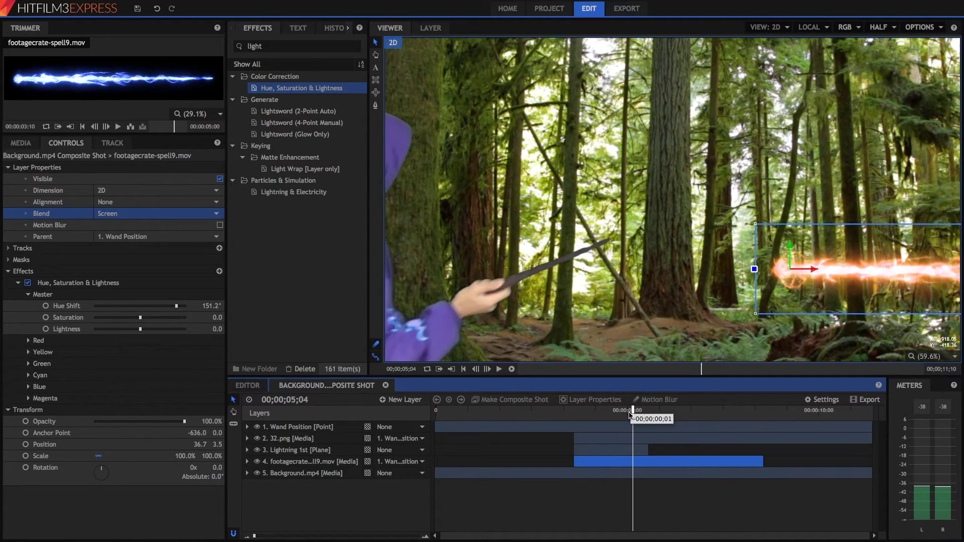
left_click_drag(631, 413, 622, 412)
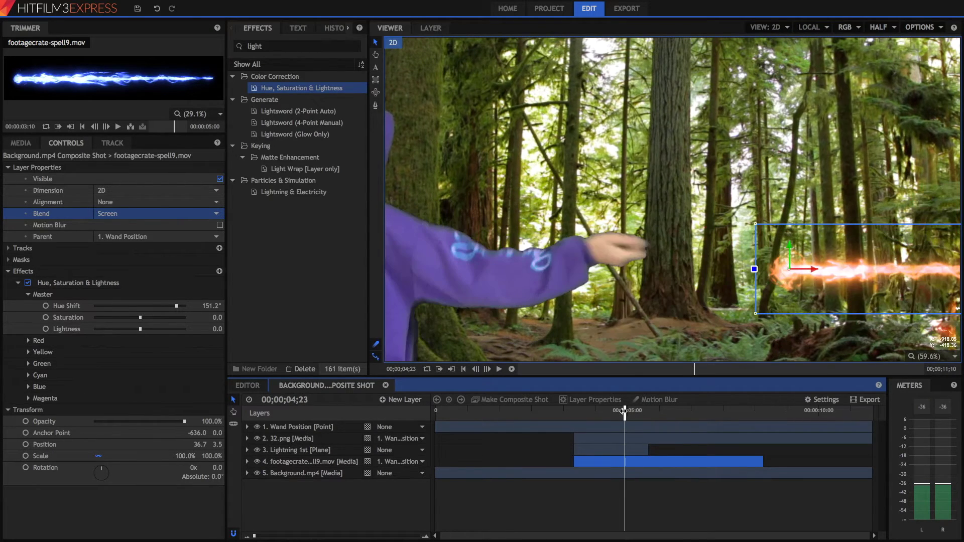
left_click_drag(622, 412, 621, 411)
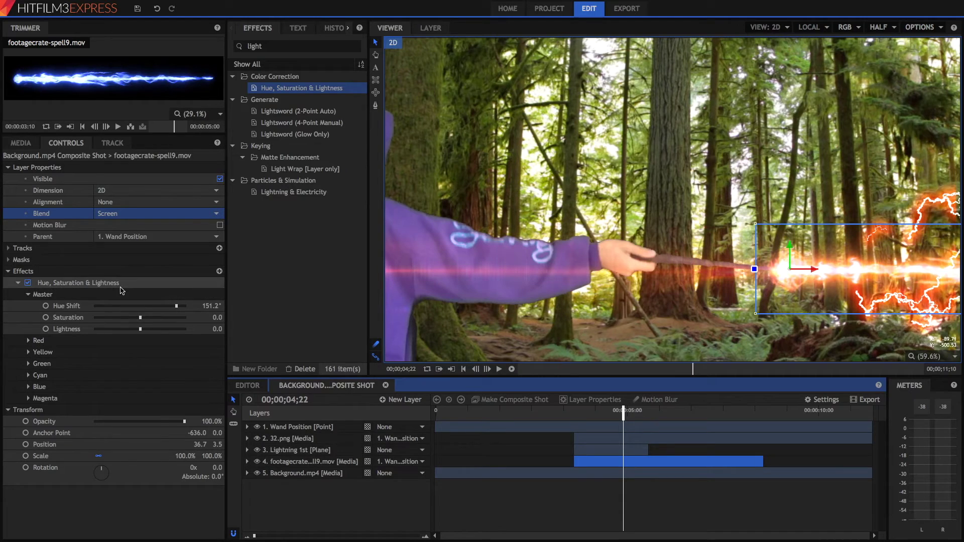
left_click(43, 444)
At 05;00, move the spell beam fully past the frame's right edge, zoomed out.
key("period")
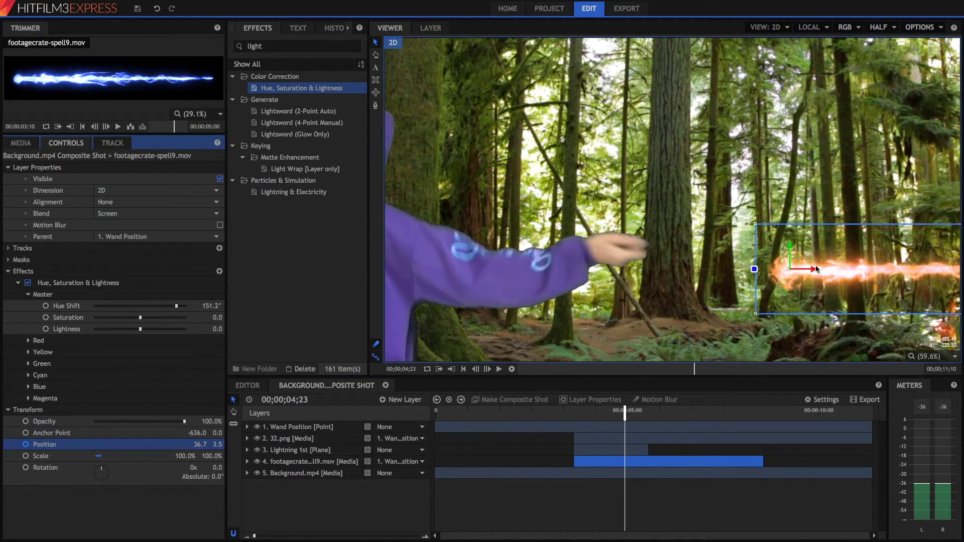
key("period")
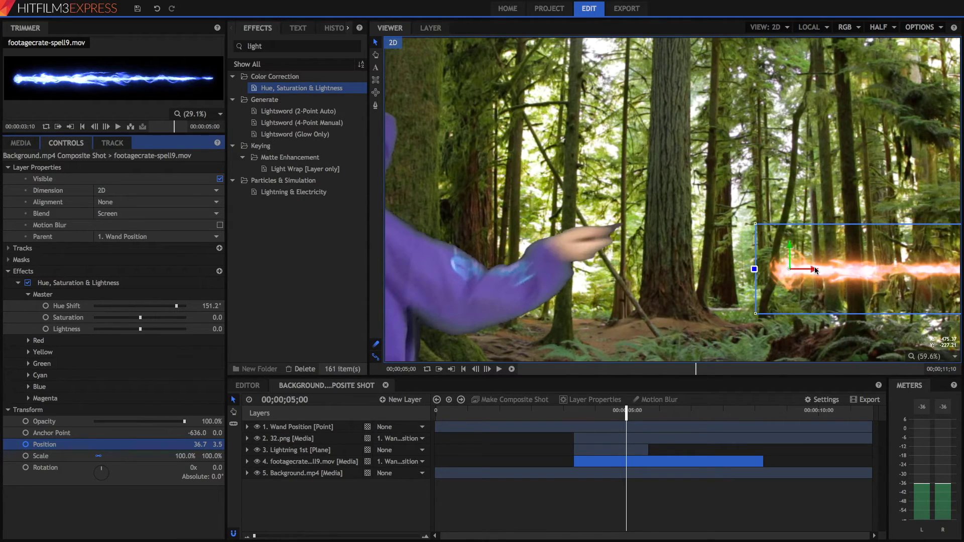
left_click_drag(815, 270, 940, 270)
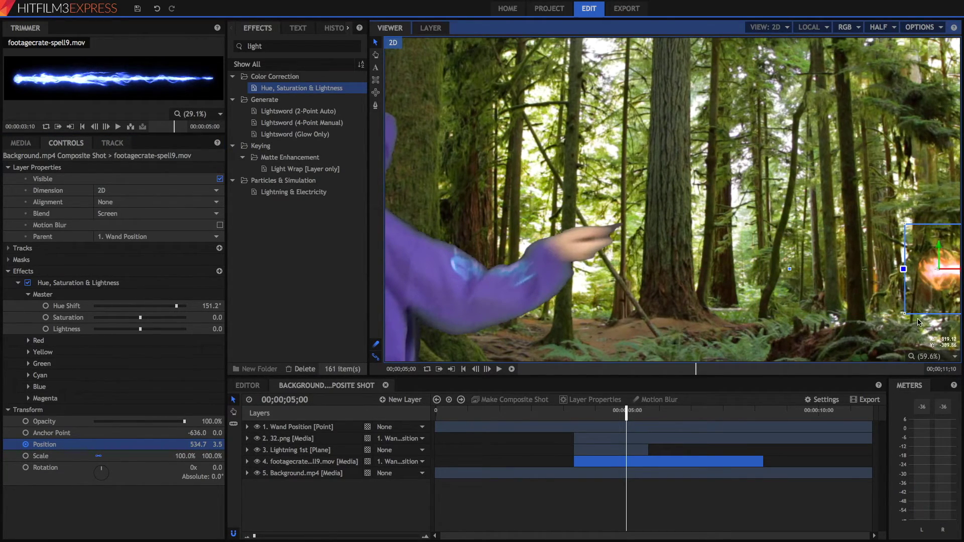
left_click(933, 357)
left_click(931, 429)
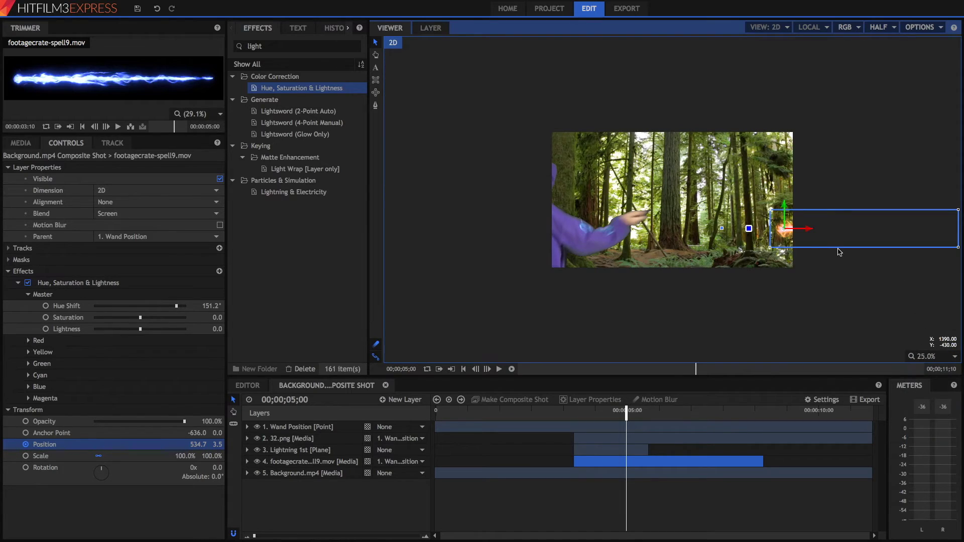
left_click_drag(810, 228, 840, 228)
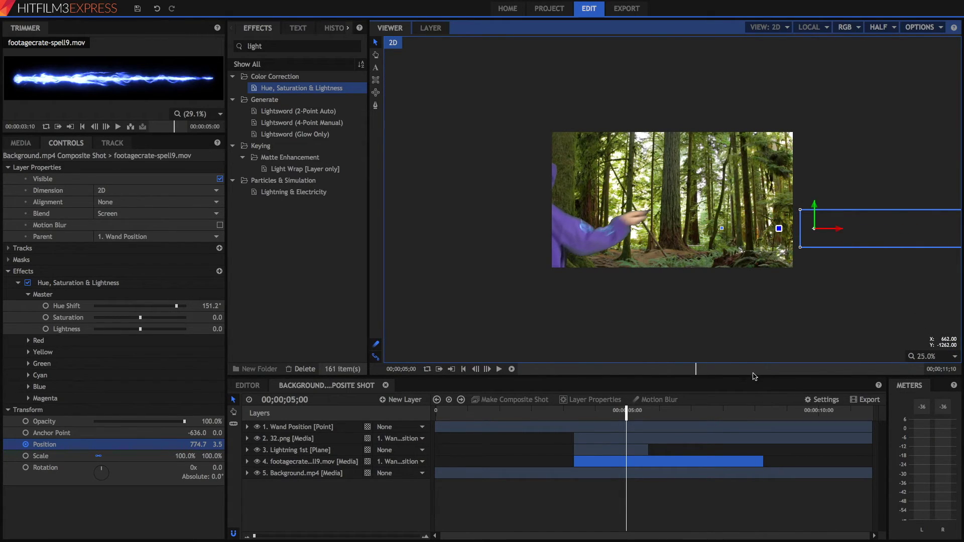
Play back the beam's motion from around 03;03.
key("space")
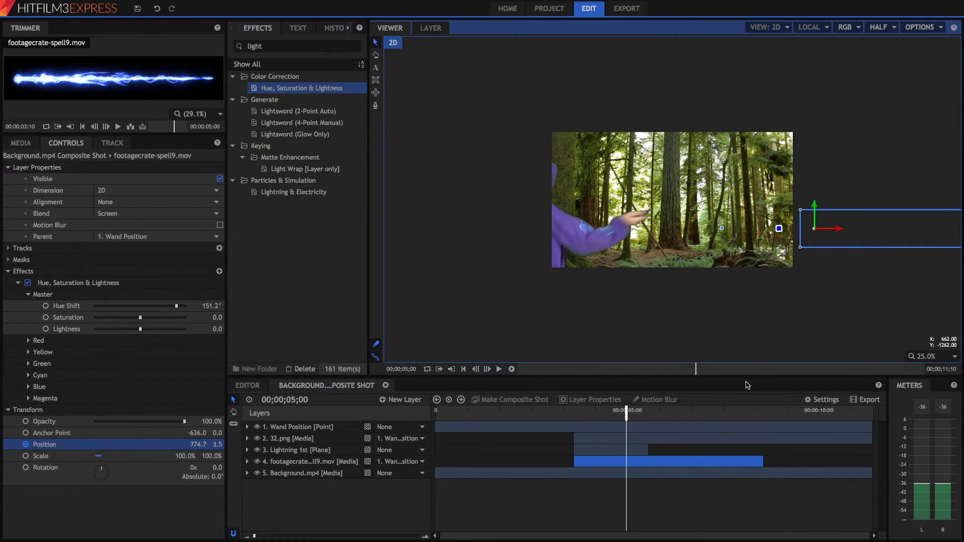
left_click(557, 413)
key("space")
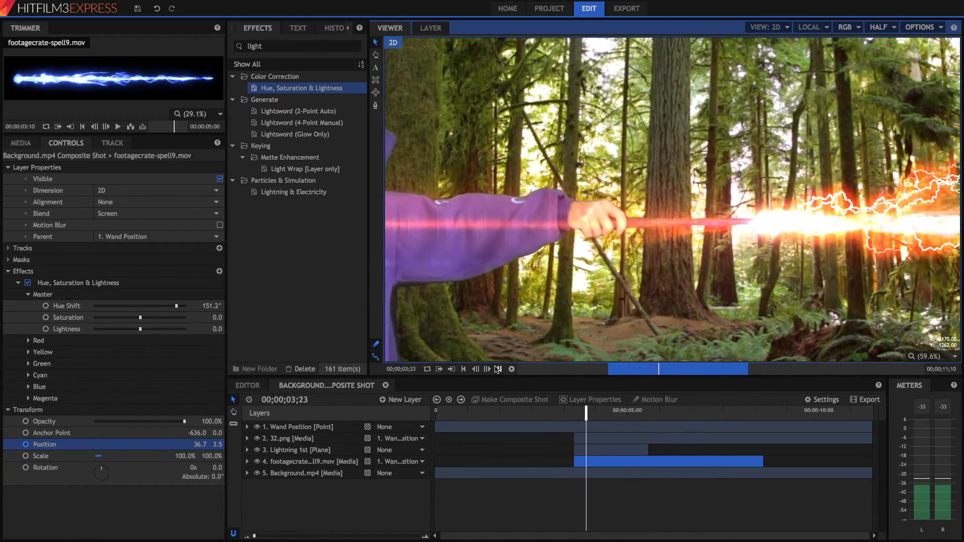
Replay the composite from about four seconds, then show the Media list.
left_click(497, 368)
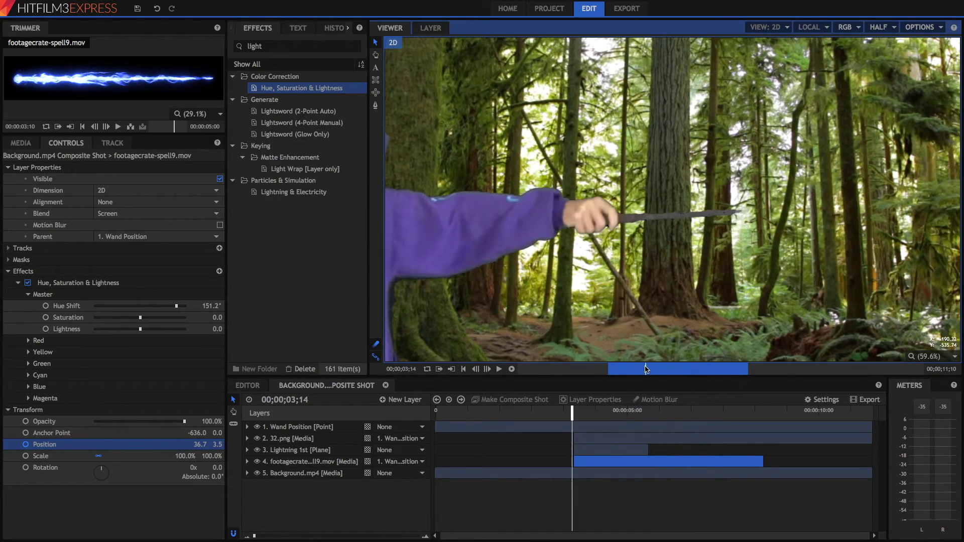
left_click(645, 369)
key("space")
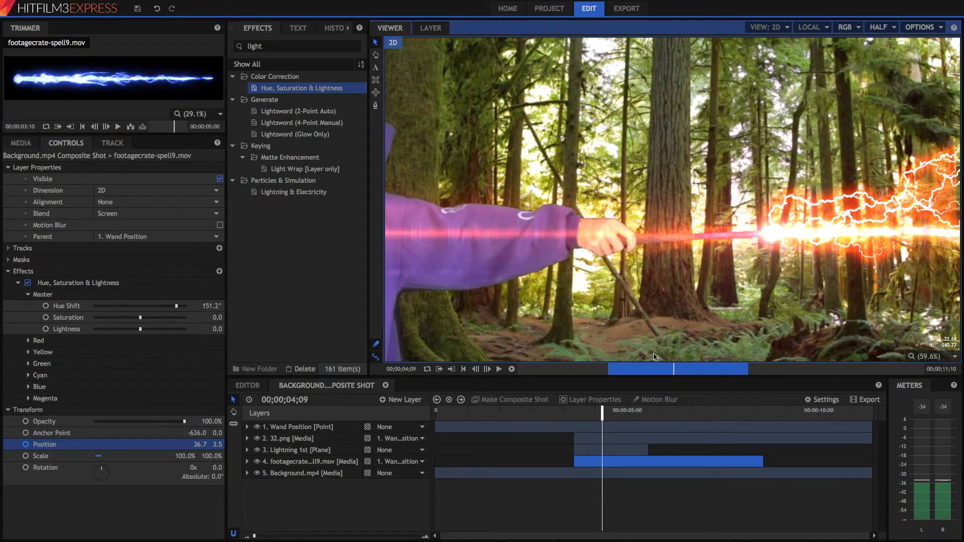
left_click(21, 144)
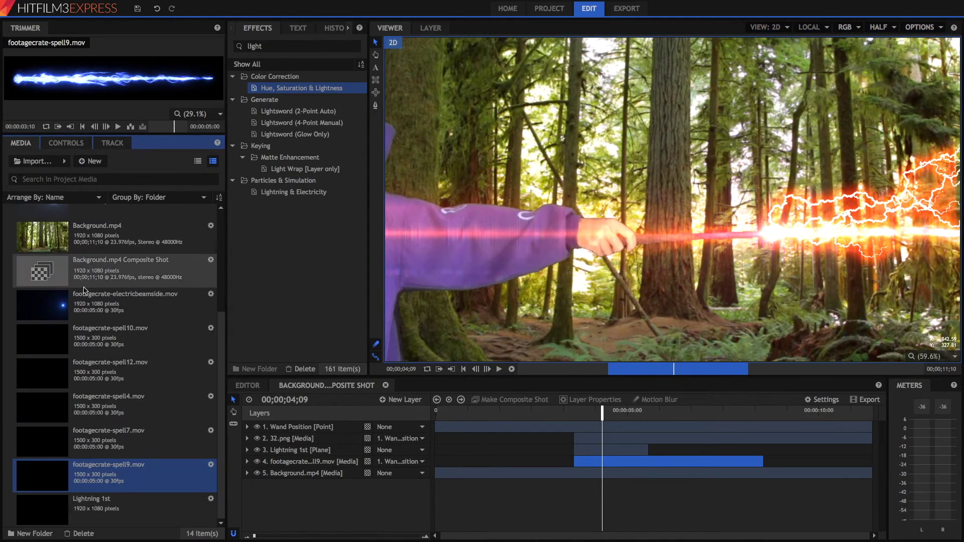